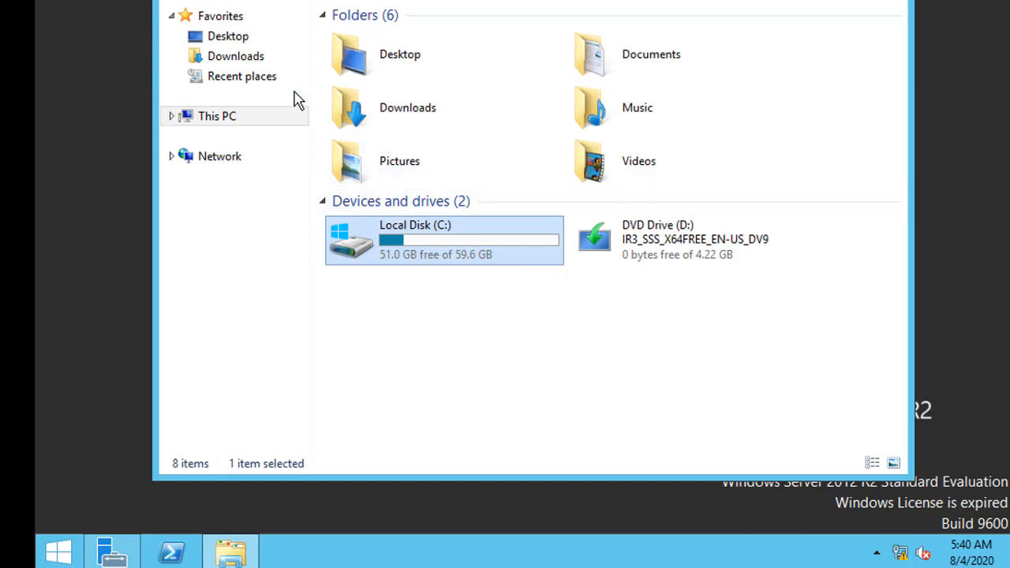
- In Downloads, add a new folder and name it 'zpanel'
{"action": "left_click", "coordinate": [253, 59]}
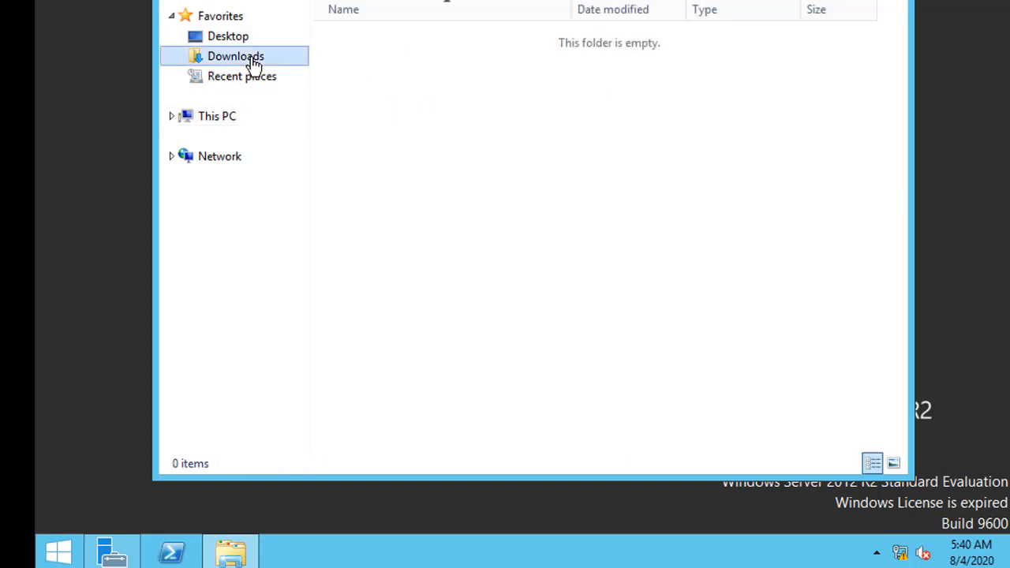
{"action": "right_click", "coordinate": [455, 183]}
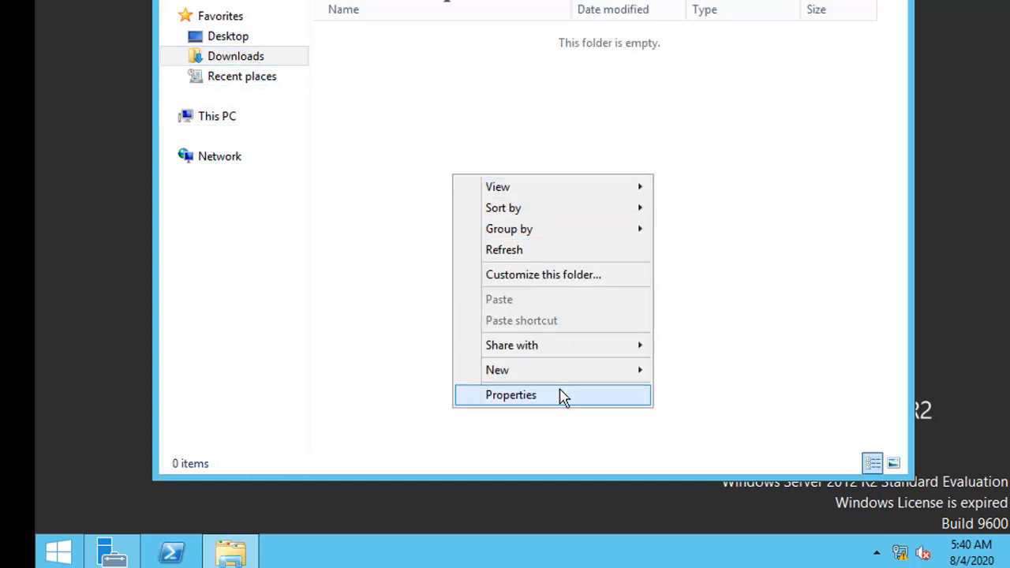
{"action": "mouse_move", "coordinate": [563, 374]}
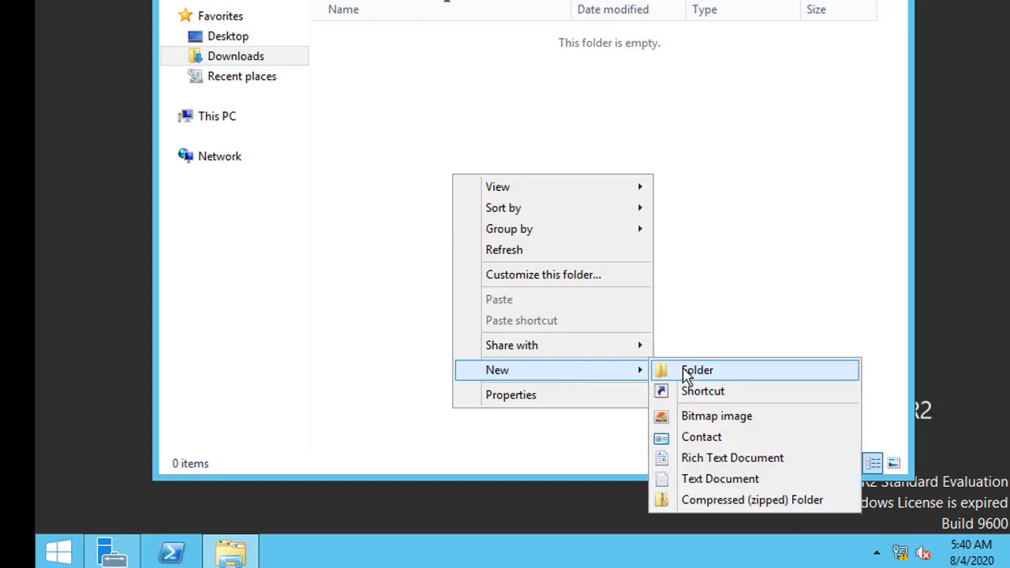
{"action": "left_click", "coordinate": [684, 372]}
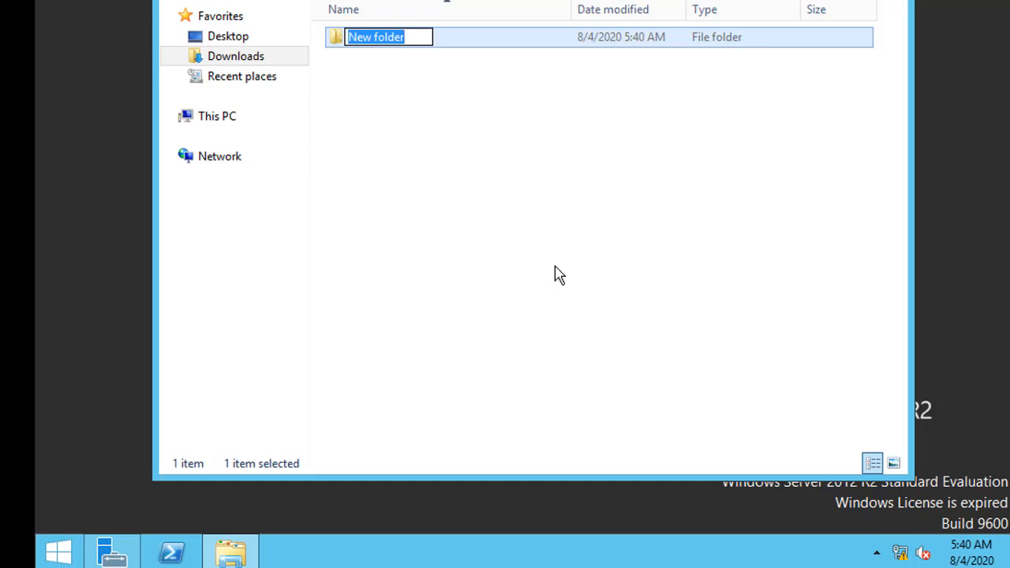
{"action": "type", "text": "Contro"}
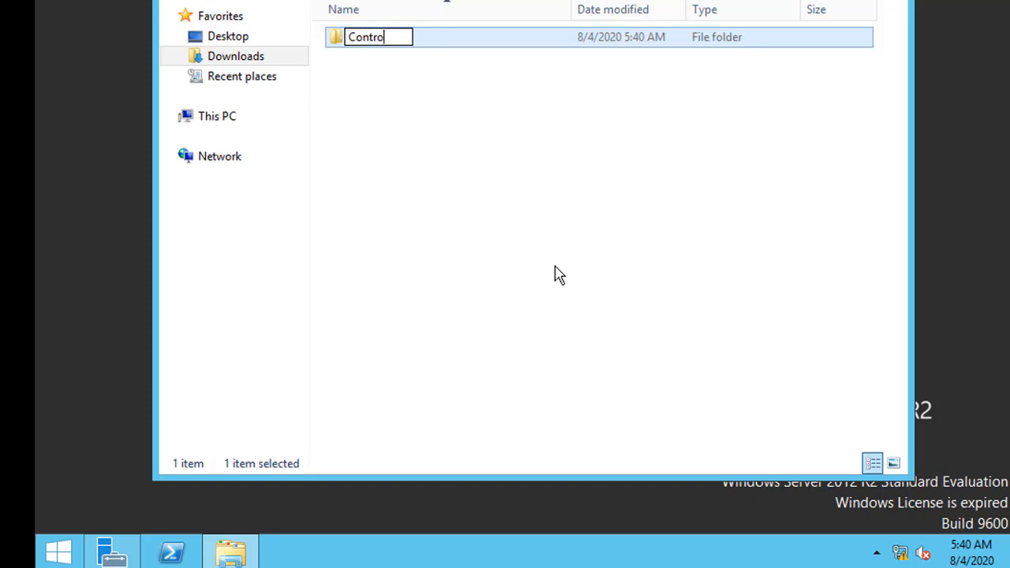
{"action": "type", "text": "o"}
{"action": "key", "text": "BackSpace"}
{"action": "key", "text": "BackSpace"}
{"action": "key", "text": "BackSpace"}
{"action": "key", "text": "BackSpace"}
{"action": "key", "text": "BackSpace"}
{"action": "key", "text": "BackSpace"}
{"action": "type", "text": "z"}
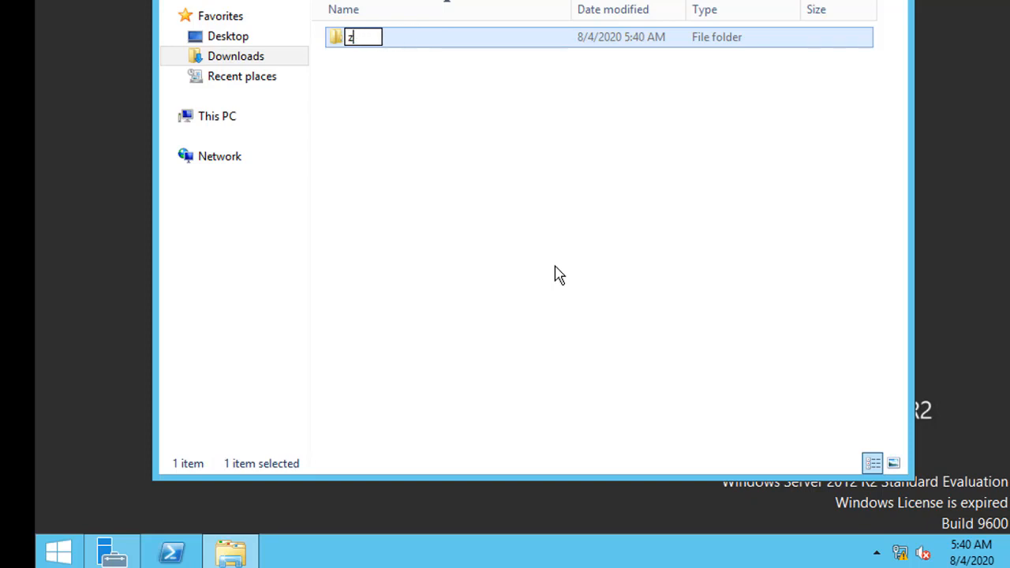
{"action": "type", "text": "panel"}
{"action": "key", "text": "Return"}
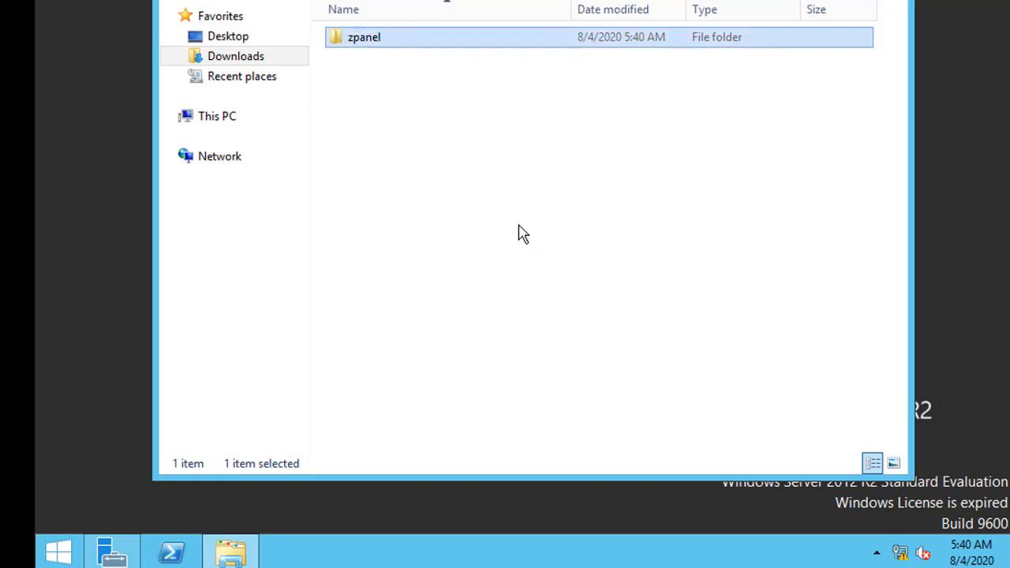
- Share the zpanel folder with Everyone from its Properties Sharing tab, then close Properties
{"action": "right_click", "coordinate": [456, 55]}
{"action": "left_click", "coordinate": [541, 335]}
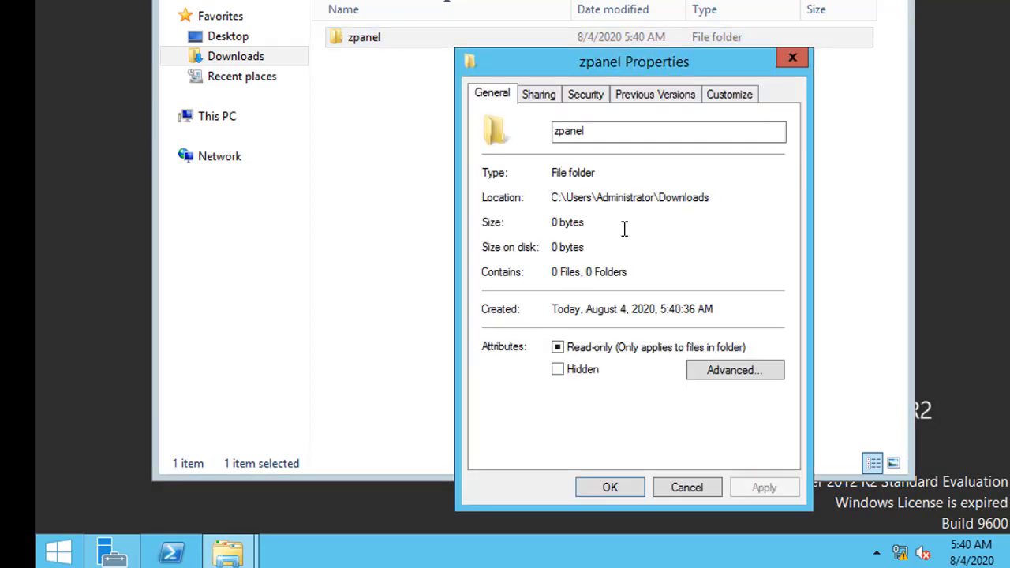
{"action": "left_click", "coordinate": [551, 98]}
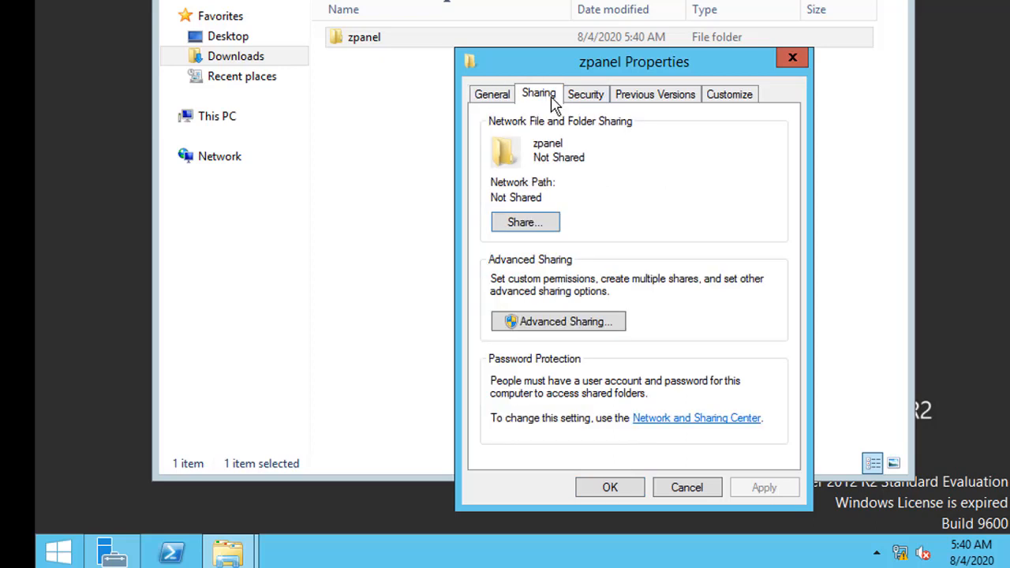
{"action": "left_click", "coordinate": [541, 222]}
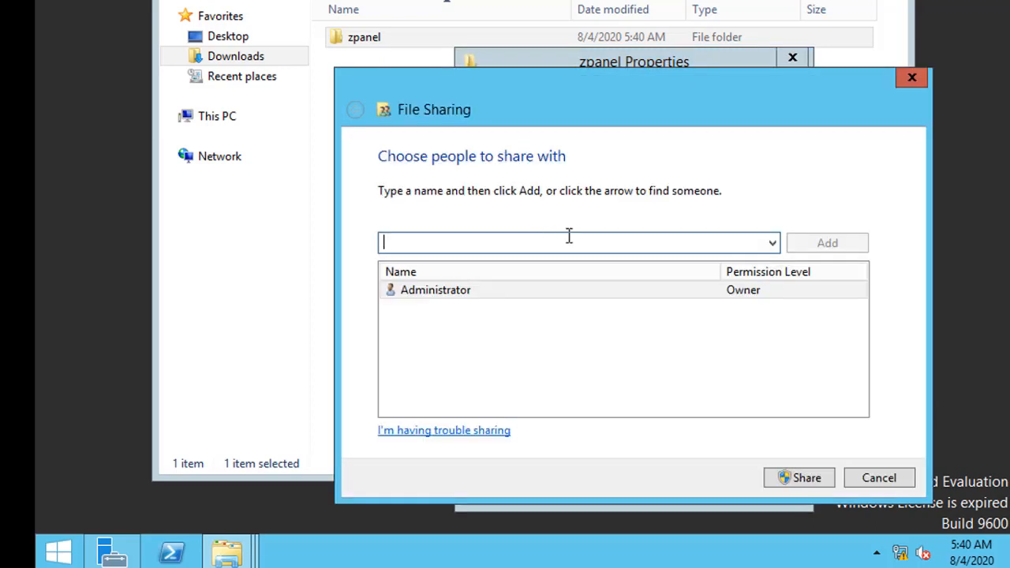
{"action": "left_click", "coordinate": [771, 243]}
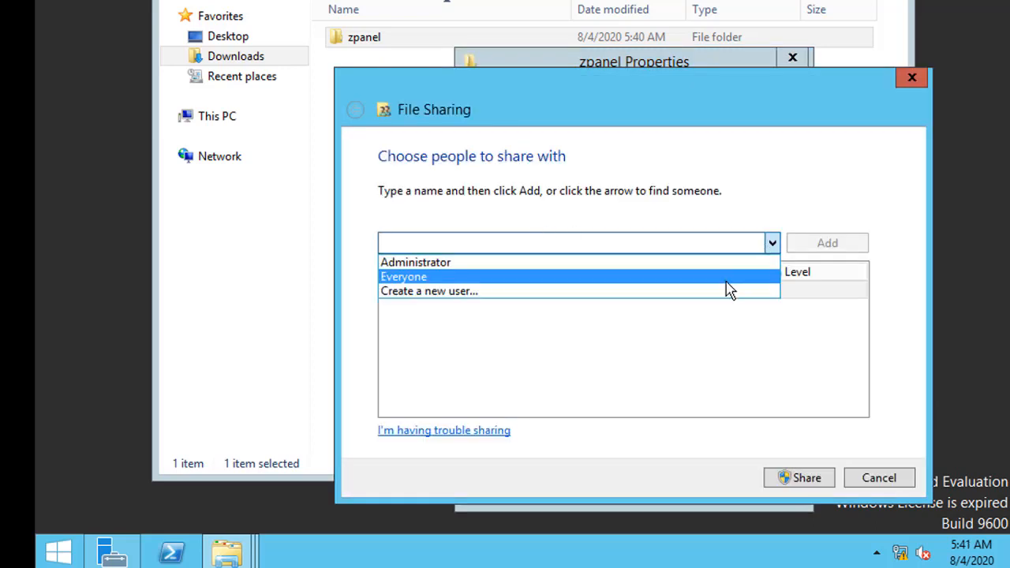
{"action": "left_click", "coordinate": [726, 281]}
{"action": "left_click", "coordinate": [805, 479]}
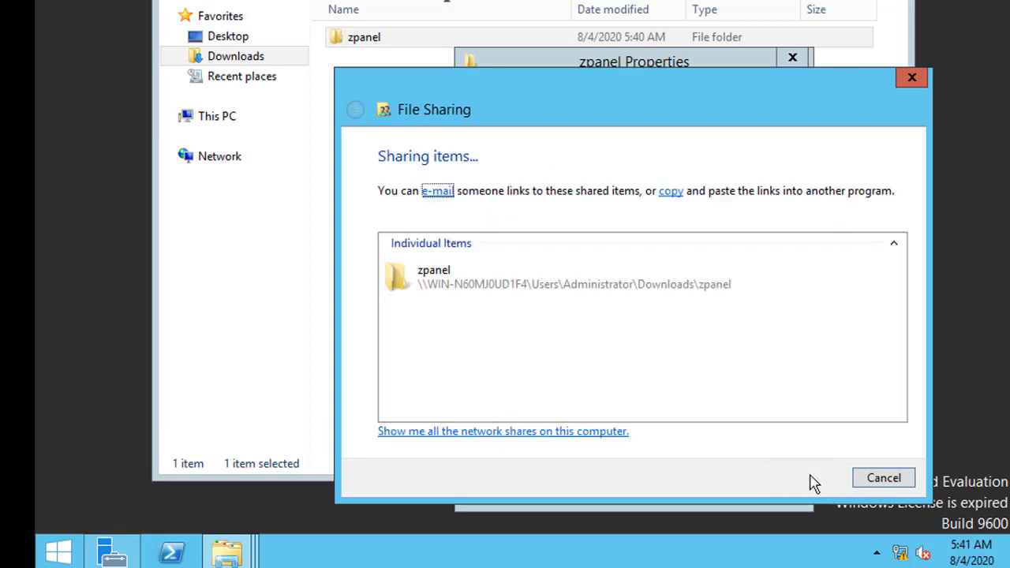
{"action": "left_click", "coordinate": [898, 479]}
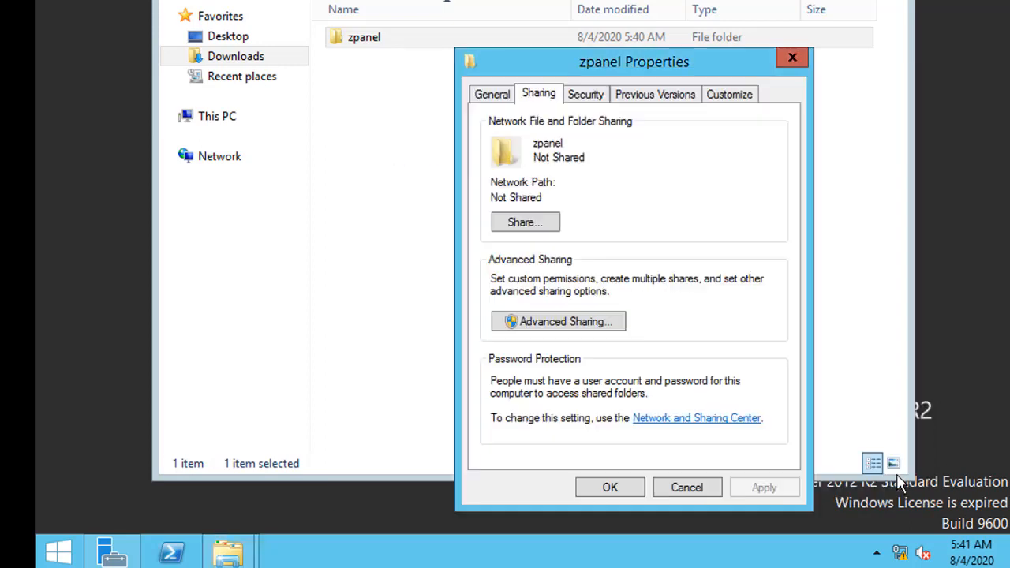
{"action": "left_click", "coordinate": [622, 486]}
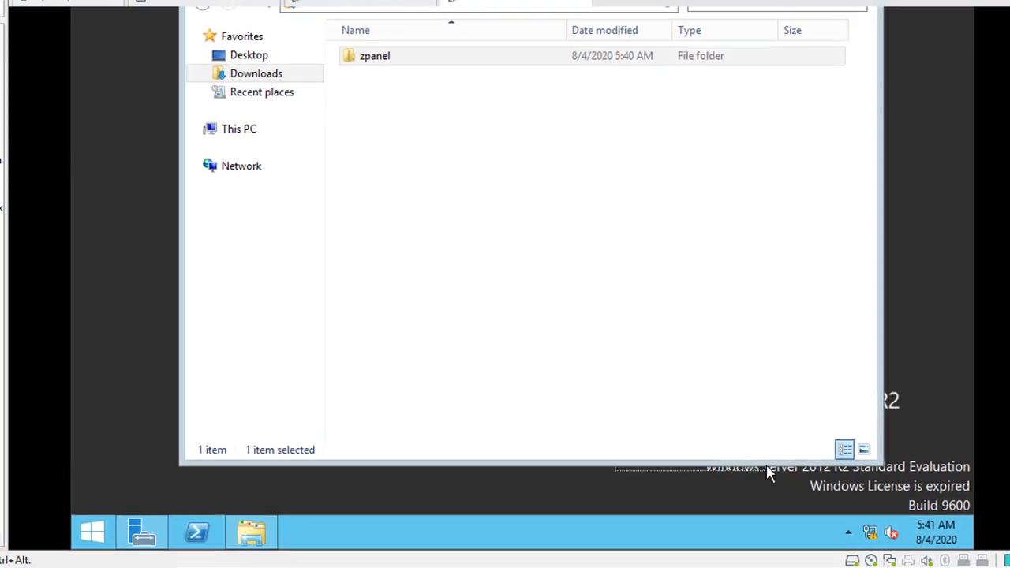
- Review and confirm the VM's NAT network adapter settings
{"action": "right_click", "coordinate": [885, 556]}
{"action": "left_click", "coordinate": [914, 547]}
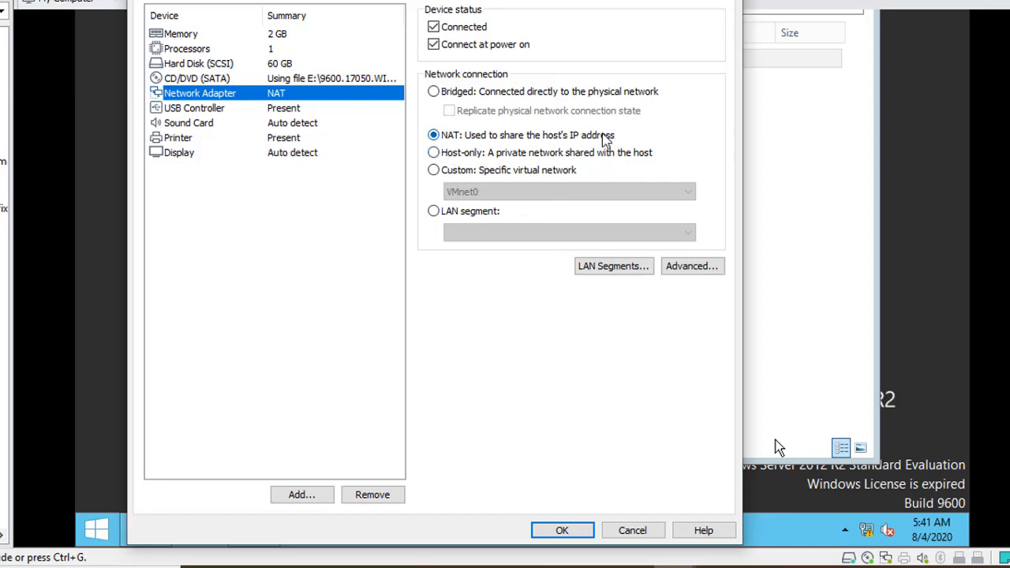
{"action": "left_click", "coordinate": [563, 530]}
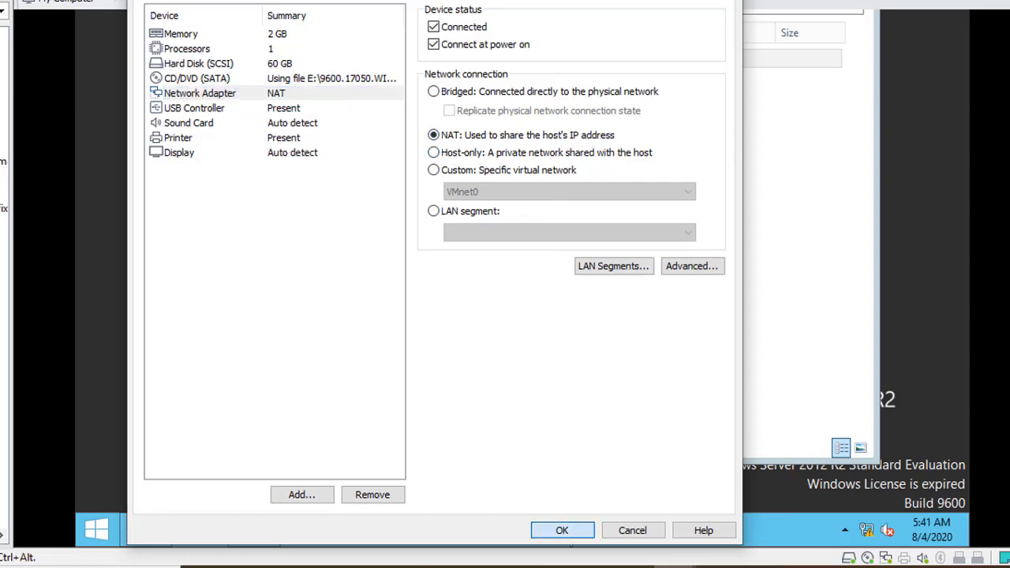
- Show Ethernet0's connection details, with IPv4 address 200.200.200.141
{"action": "right_click", "coordinate": [871, 530]}
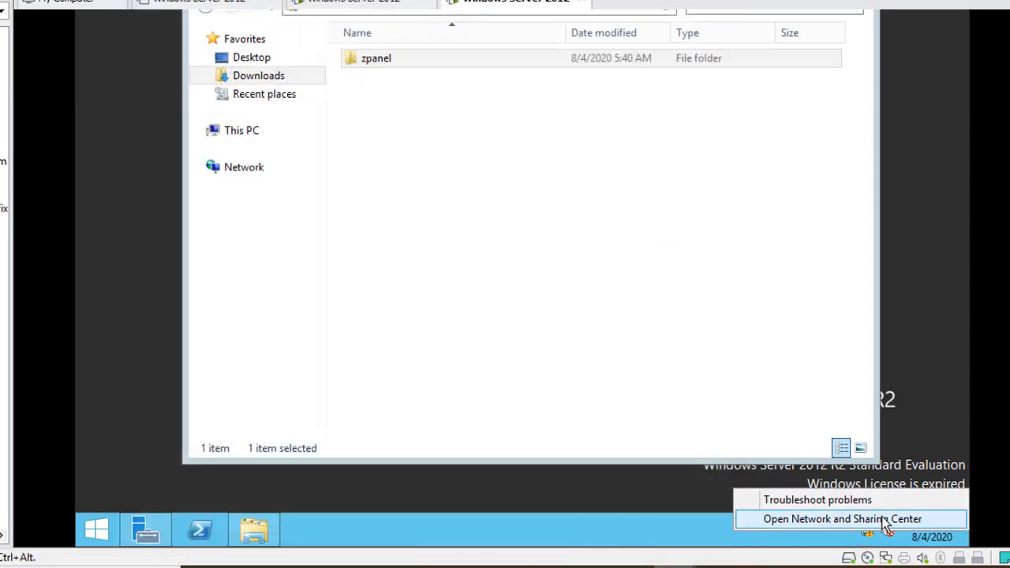
{"action": "key", "text": "Escape"}
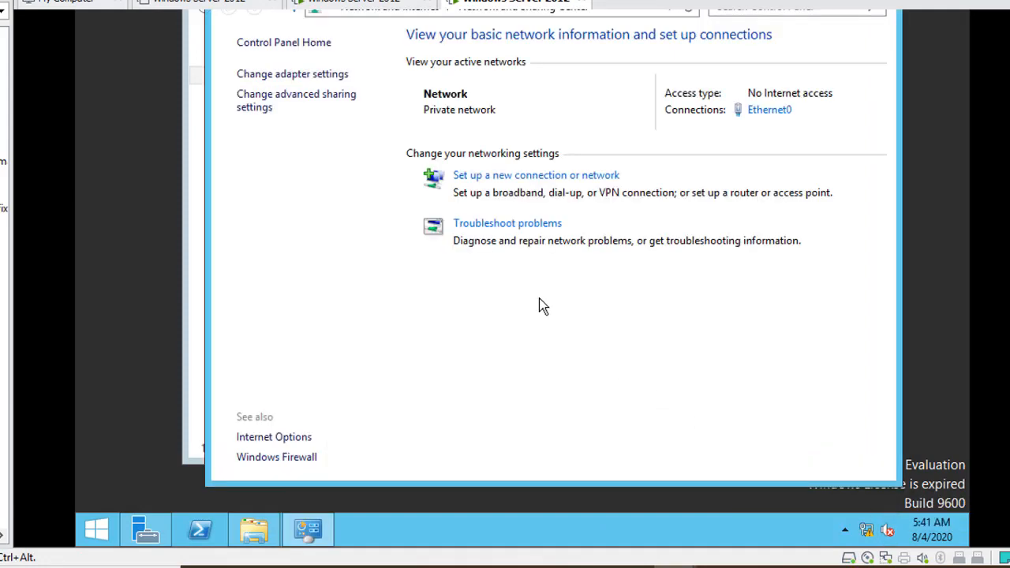
{"action": "left_click", "coordinate": [323, 74]}
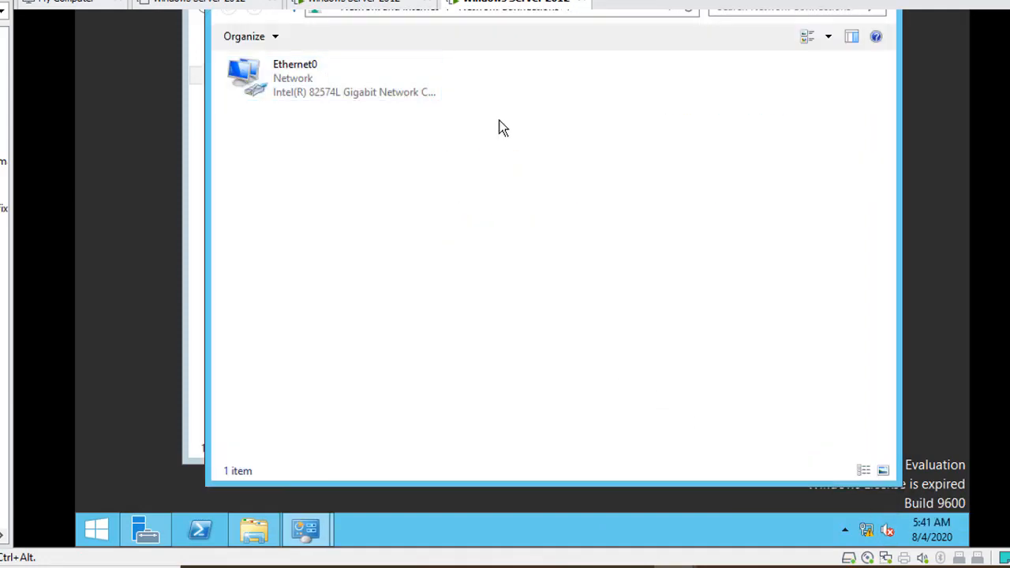
{"action": "right_click", "coordinate": [351, 75]}
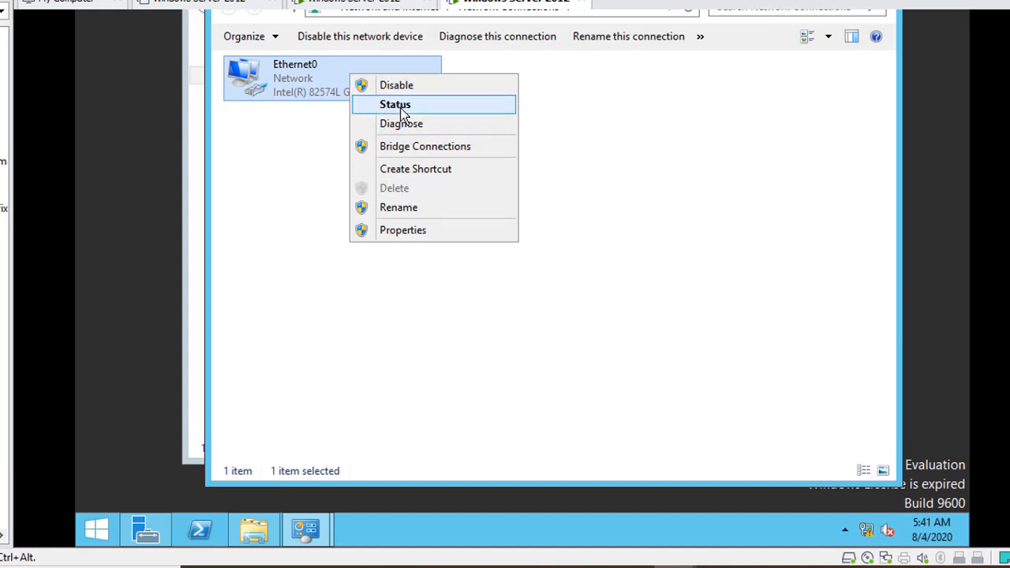
{"action": "left_click", "coordinate": [400, 109]}
{"action": "left_click", "coordinate": [431, 190]}
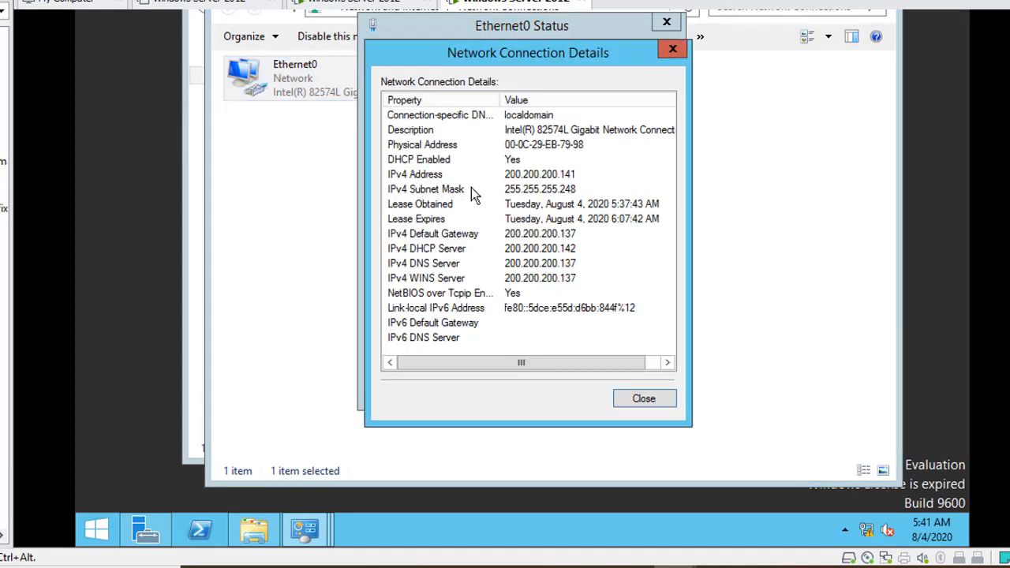
{"action": "left_click", "coordinate": [561, 176]}
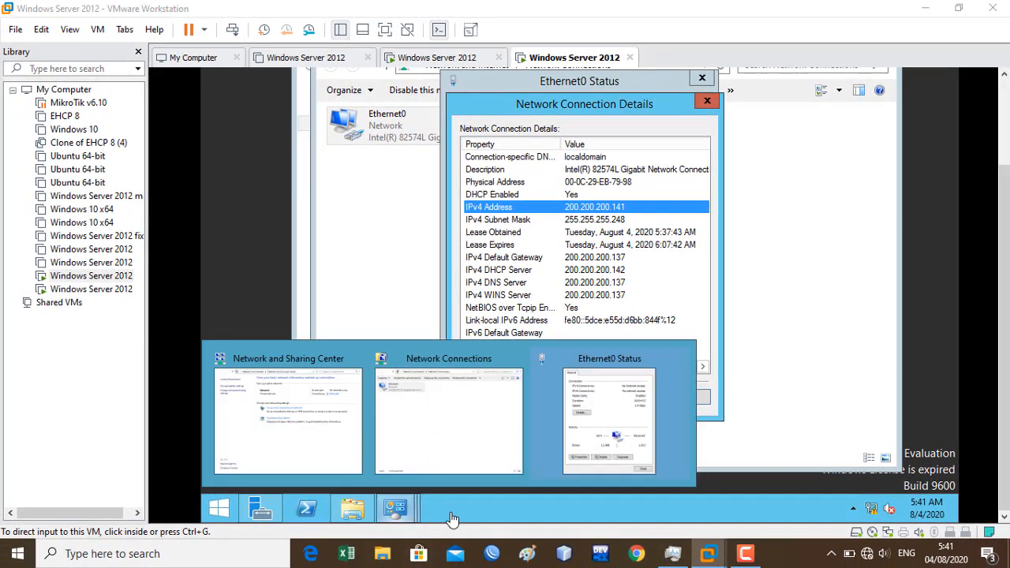
- Open File Explorer on the host and go to the Network location
{"action": "left_click", "coordinate": [385, 553]}
{"action": "left_click", "coordinate": [388, 555]}
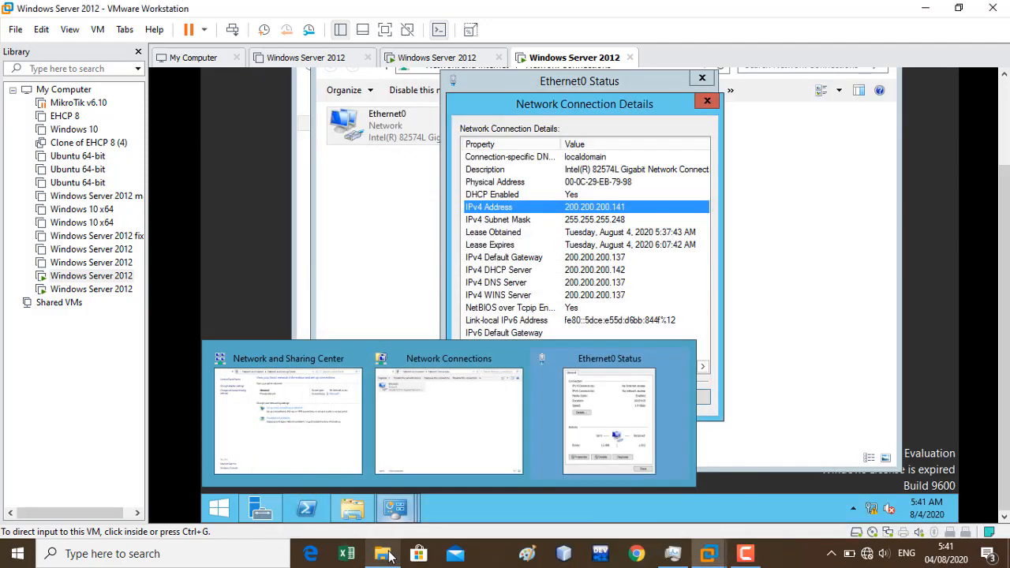
{"action": "left_click", "coordinate": [388, 555]}
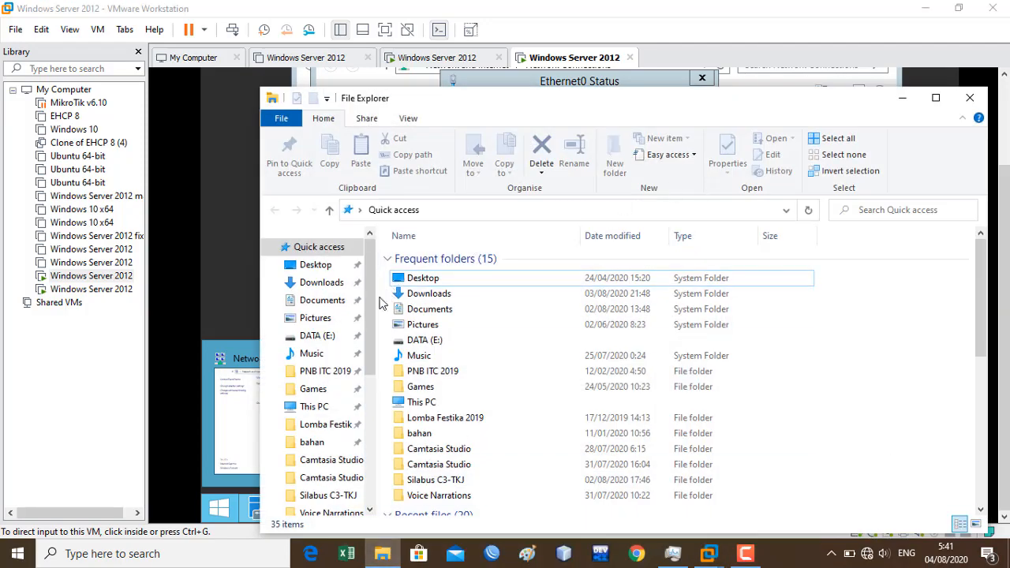
{"action": "left_click_drag", "start_coordinate": [367, 303], "coordinate": [363, 427]}
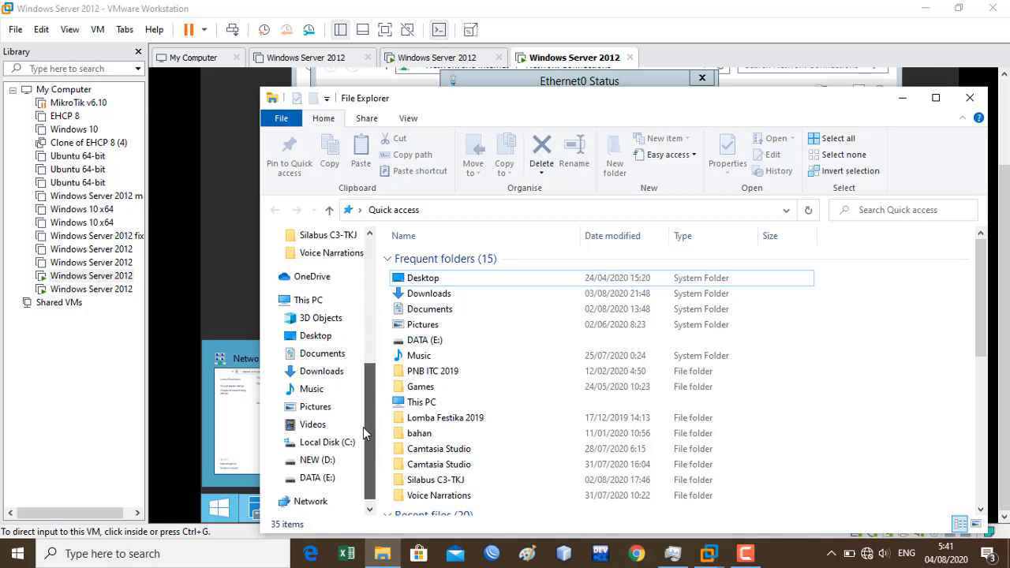
{"action": "left_click", "coordinate": [322, 479]}
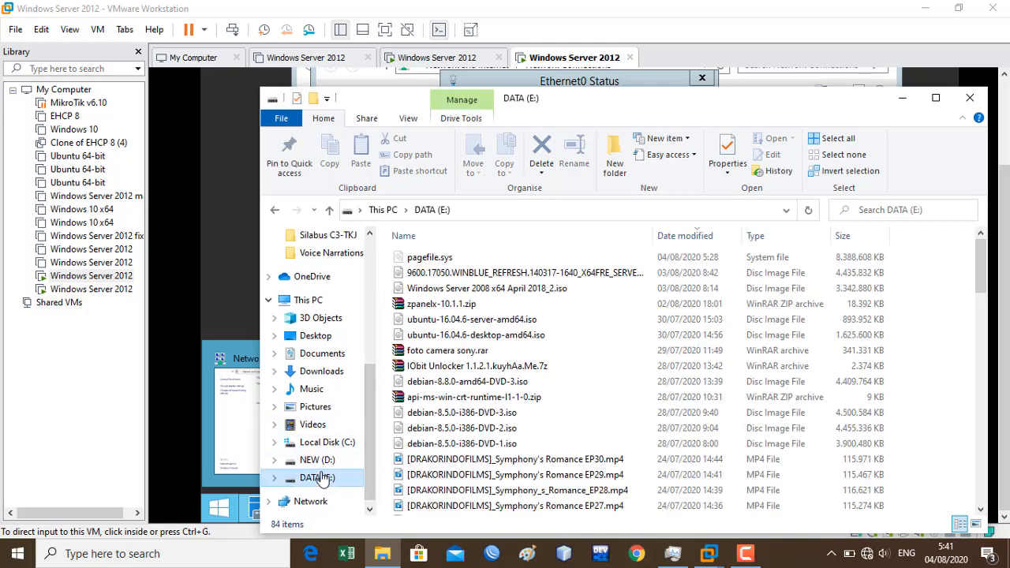
{"action": "left_click", "coordinate": [873, 208]}
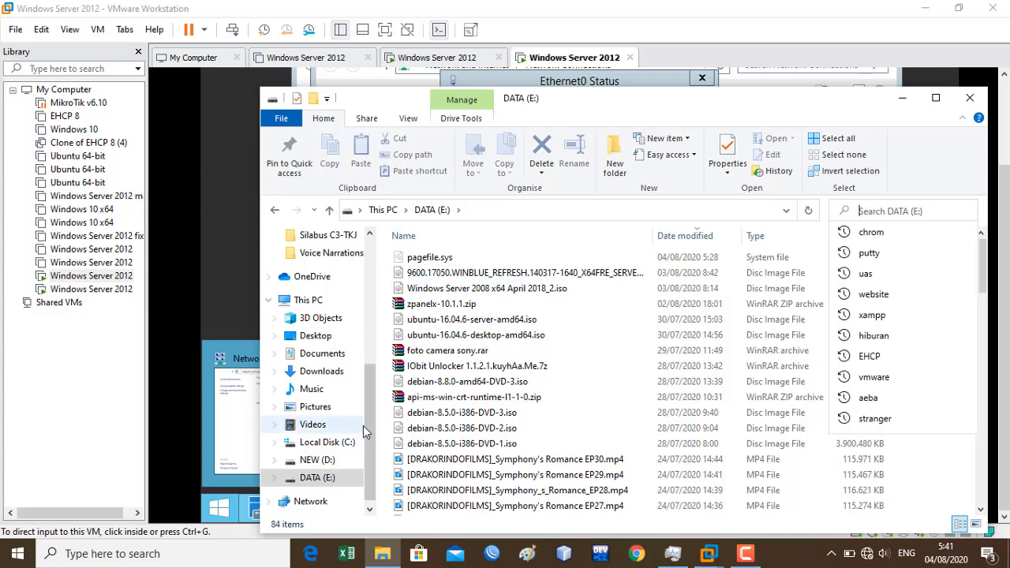
{"action": "left_click", "coordinate": [303, 501]}
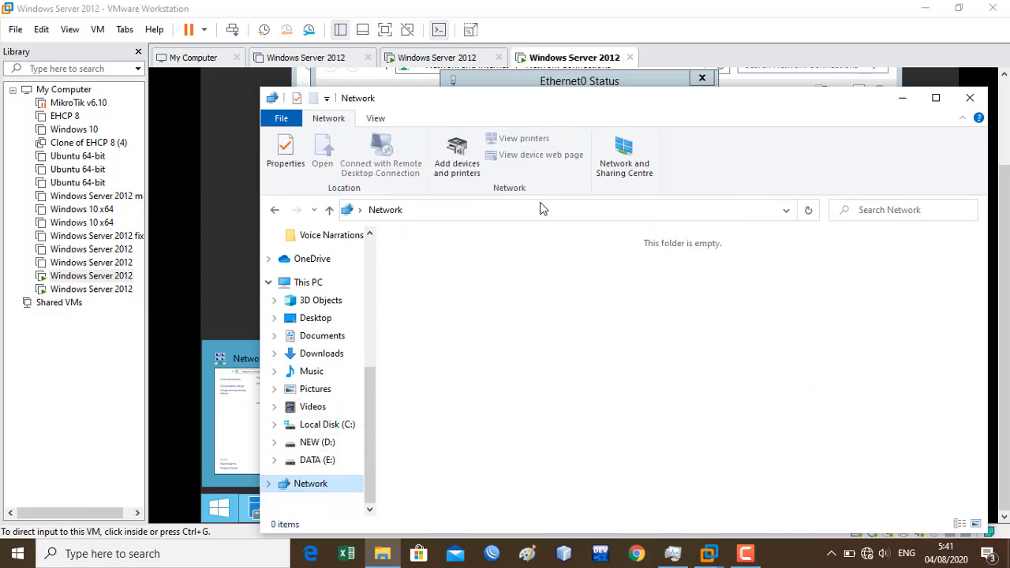
- Switch to the US English keyboard and enter \\200.200.200.141 in the address bar
{"action": "left_click", "coordinate": [540, 209]}
{"action": "left_click", "coordinate": [538, 209]}
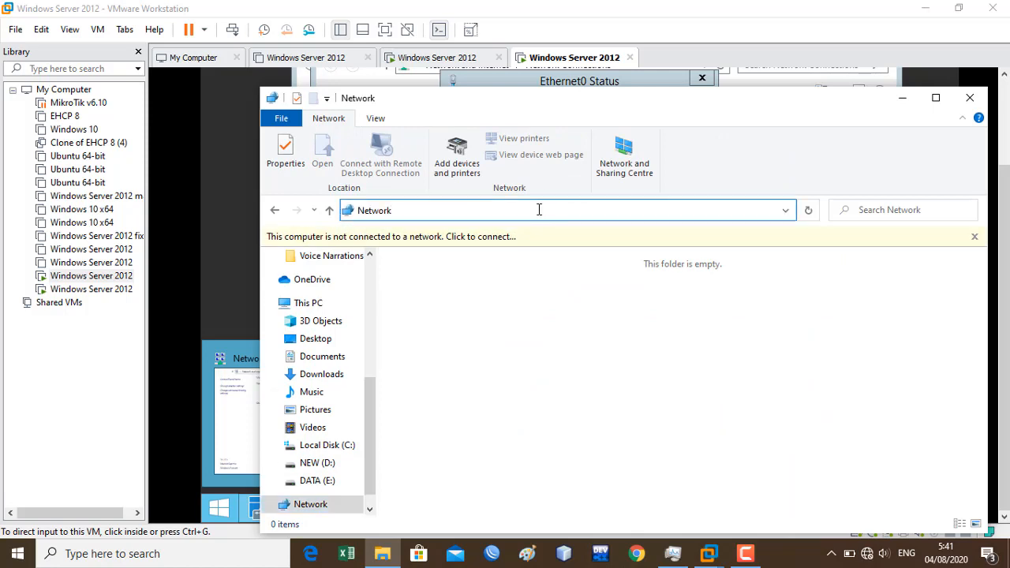
{"action": "key", "text": "ctrl+a"}
{"action": "type", "text": "#"}
{"action": "left_click", "coordinate": [906, 553]}
{"action": "left_click", "coordinate": [914, 473]}
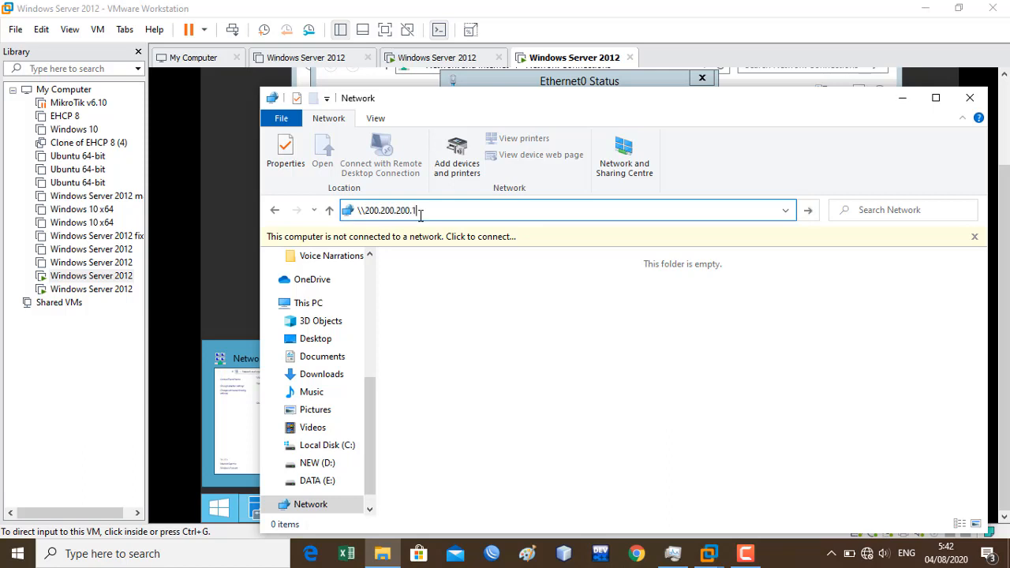
{"action": "type", "text": "1"}
{"action": "key", "text": "Return"}
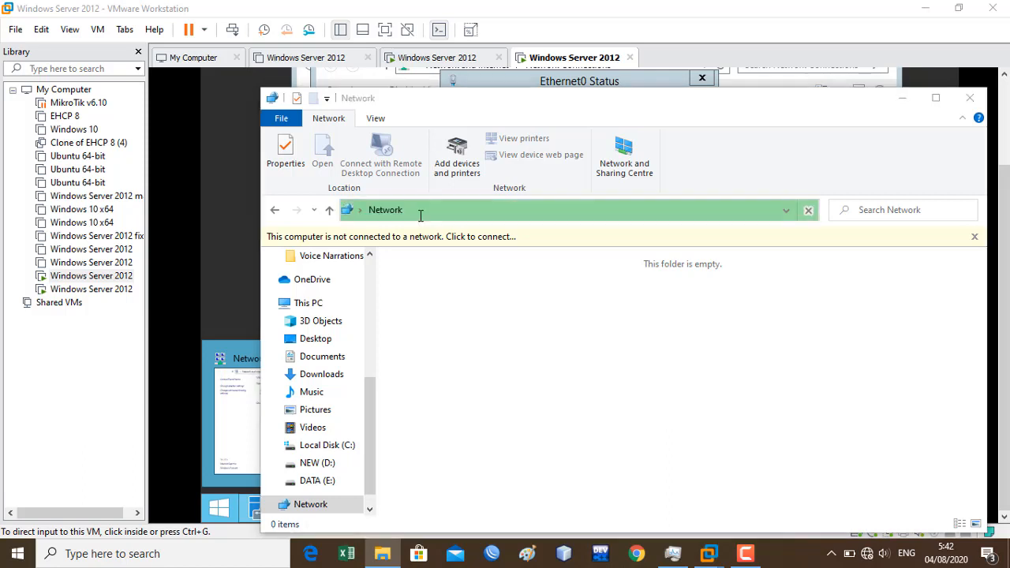
- Sign in to the server as administrator with the account password
{"action": "type", "text": "ad"}
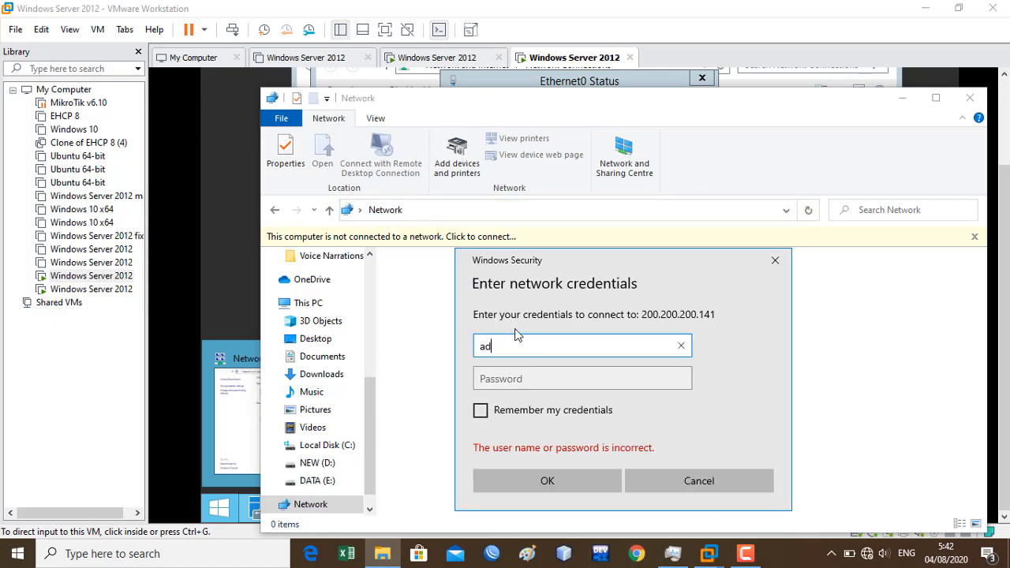
{"action": "type", "text": "ministrat"}
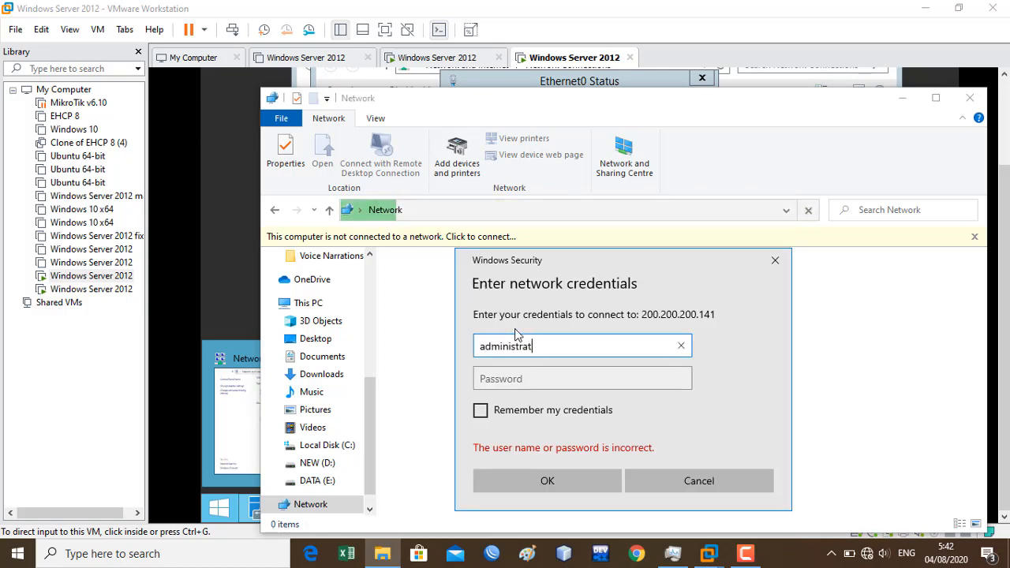
{"action": "type", "text": "or"}
{"action": "key", "text": "Tab"}
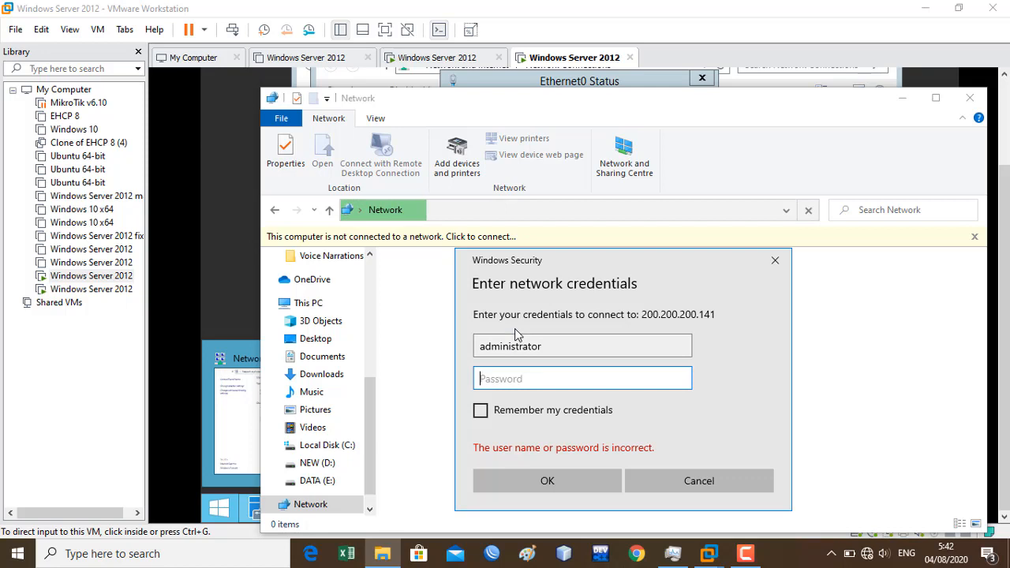
{"action": "type", "text": "P•••••••••"}
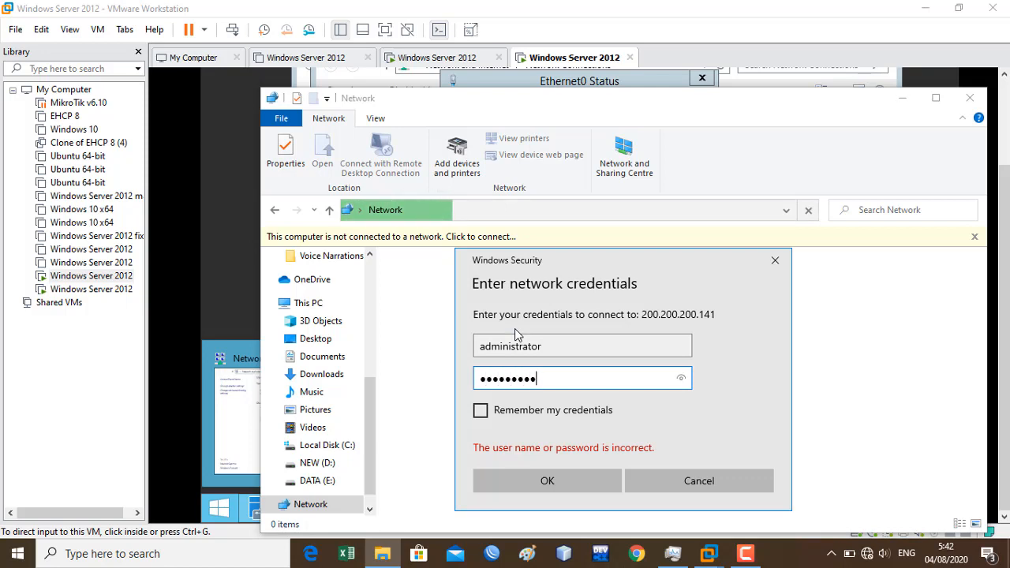
{"action": "key", "text": "Return"}
- Open Users > Administrator > Downloads > zpanel on the server
{"action": "double_click", "coordinate": [454, 260]}
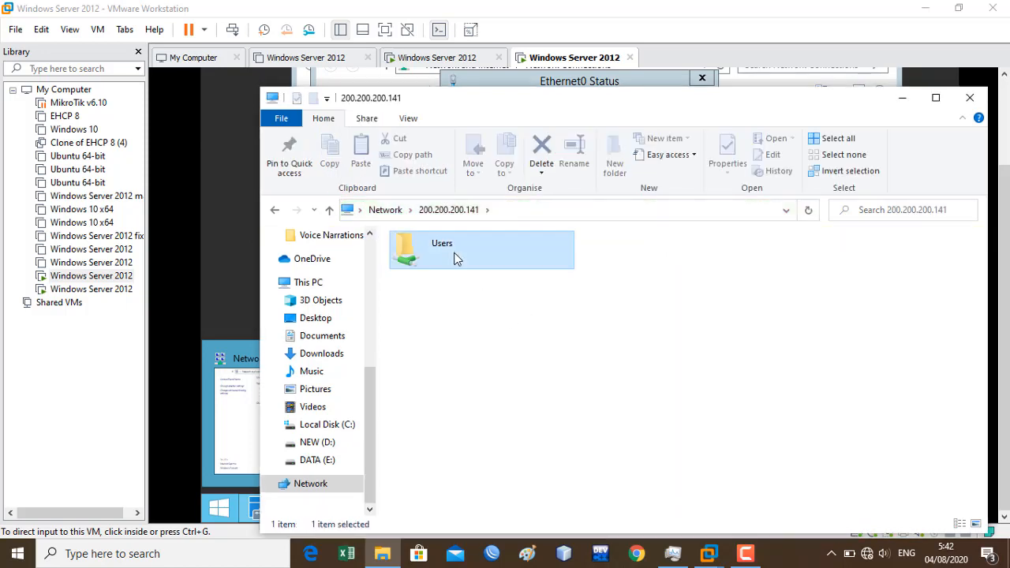
{"action": "double_click", "coordinate": [461, 261]}
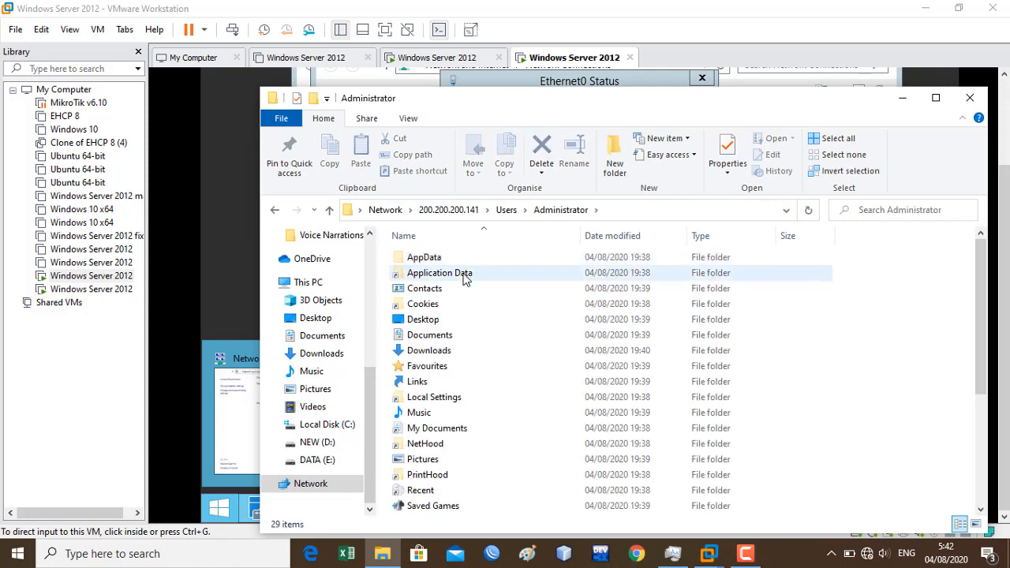
{"action": "double_click", "coordinate": [465, 350]}
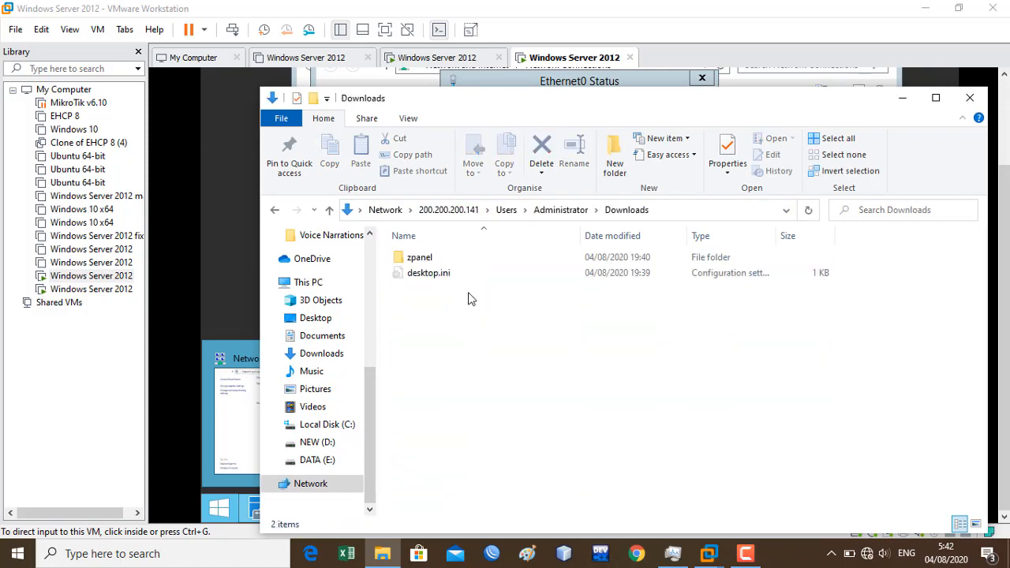
{"action": "left_click", "coordinate": [464, 263]}
{"action": "double_click", "coordinate": [463, 263]}
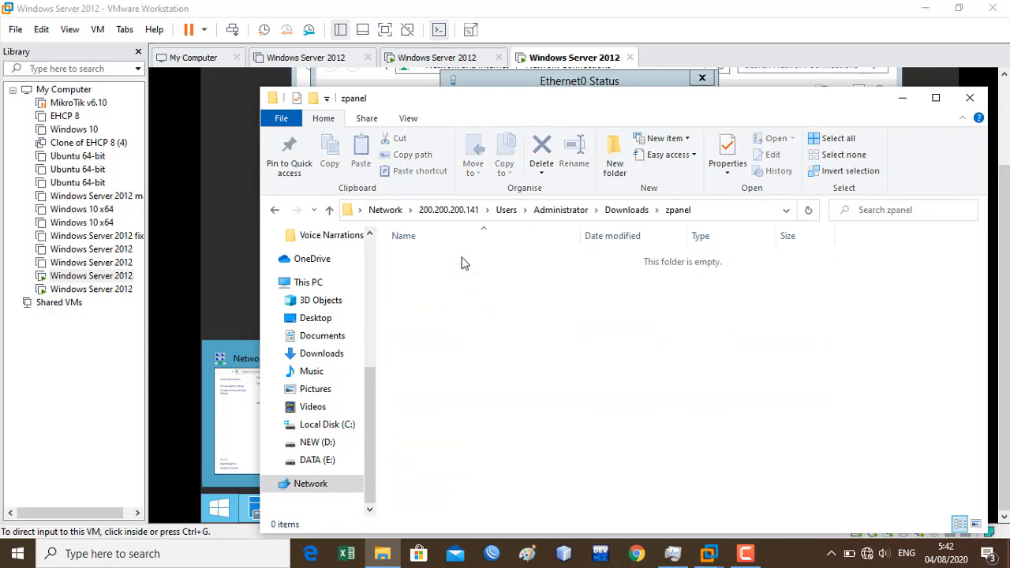
- Open the local Downloads\Programs folder in a second Explorer window
{"action": "key", "text": "super+e"}
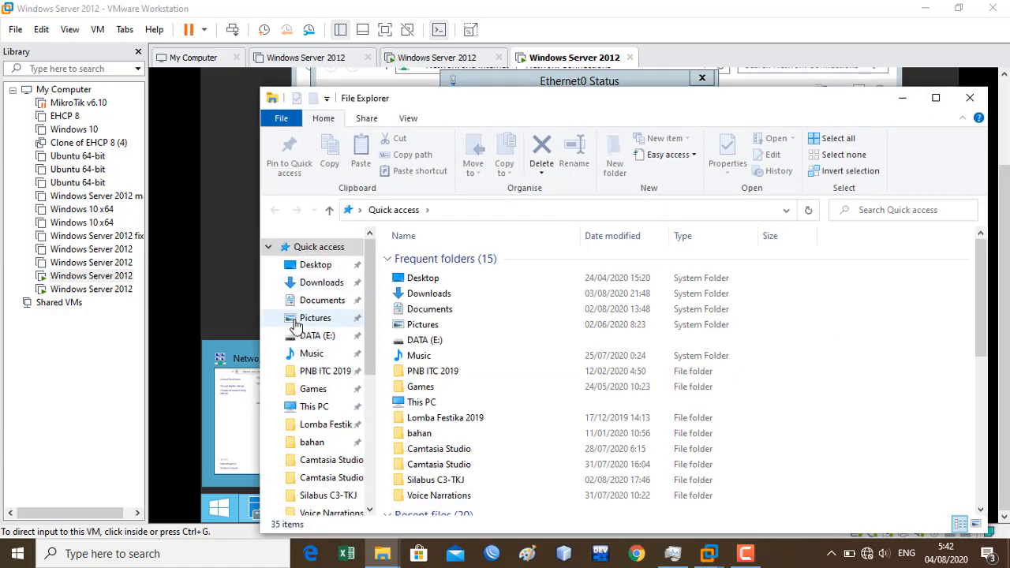
{"action": "left_click", "coordinate": [321, 284]}
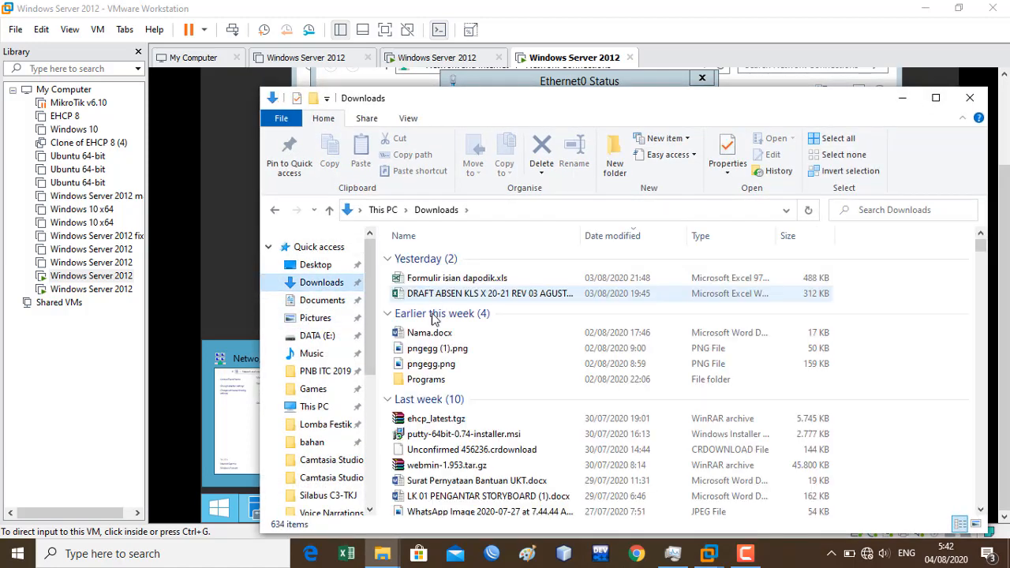
{"action": "double_click", "coordinate": [437, 379]}
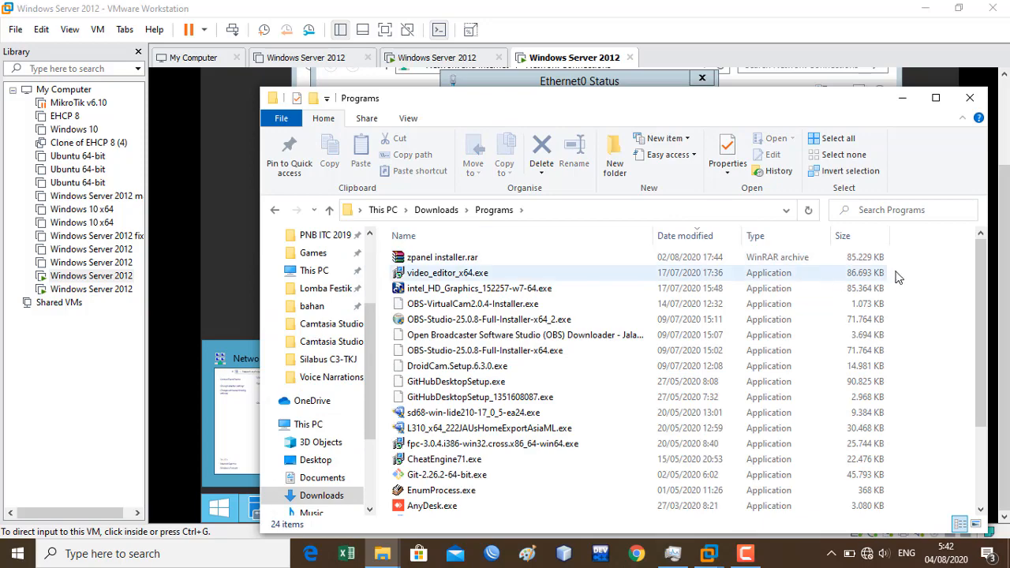
- Drag the zpanel installer folder into the server's zpanel window, then return to the VM
{"action": "scroll", "coordinate": [975, 292], "scroll_direction": "down", "scroll_amount": 3}
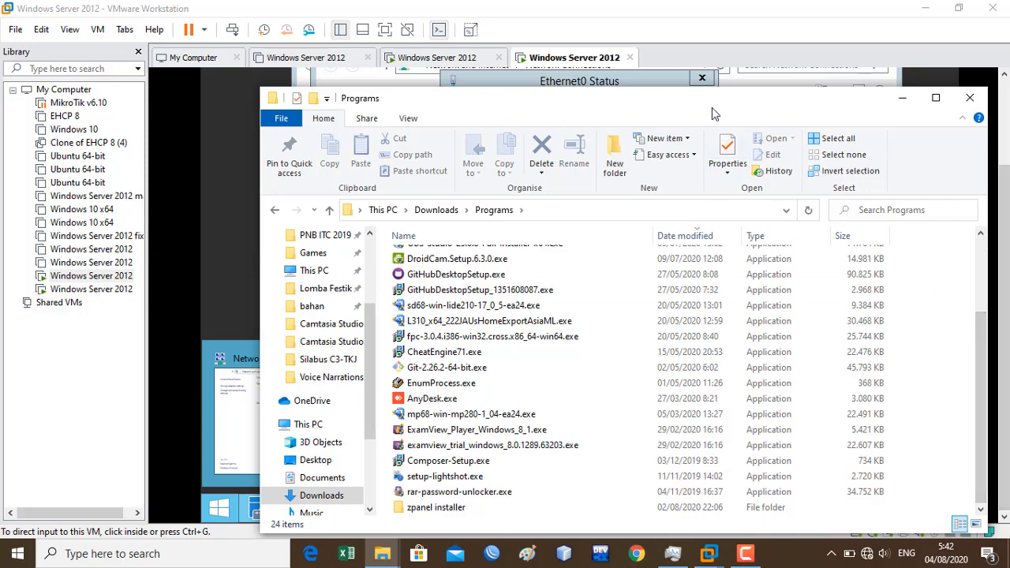
{"action": "left_click_drag", "start_coordinate": [706, 99], "coordinate": [1003, 96]}
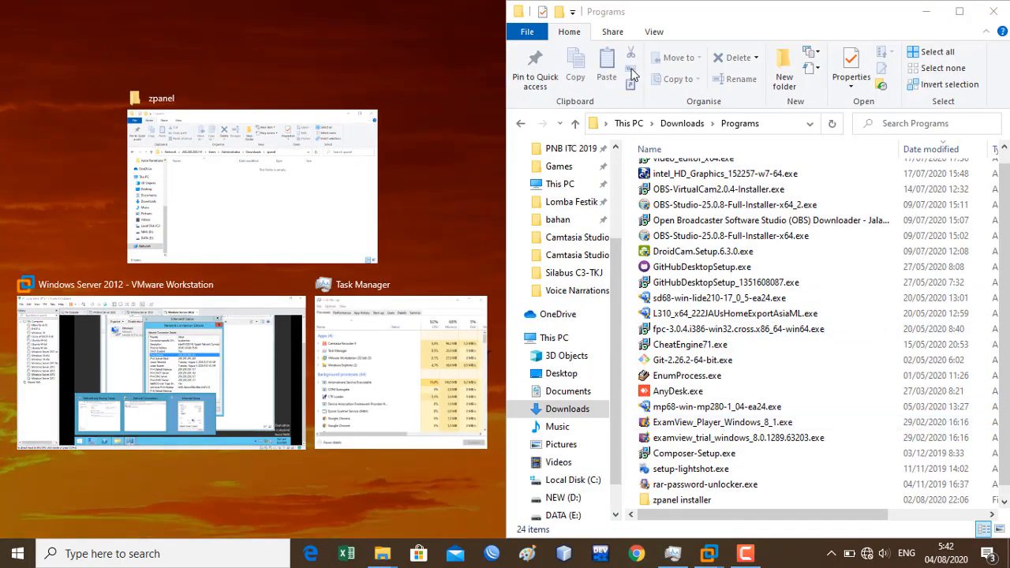
{"action": "left_click_drag", "start_coordinate": [706, 21], "coordinate": [733, 77]}
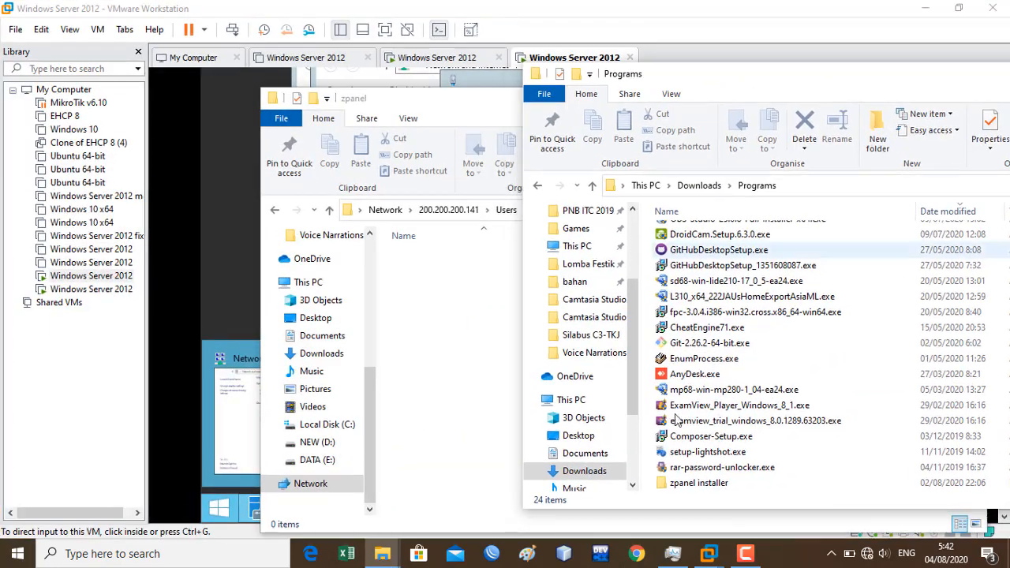
{"action": "left_click_drag", "start_coordinate": [694, 483], "coordinate": [449, 341]}
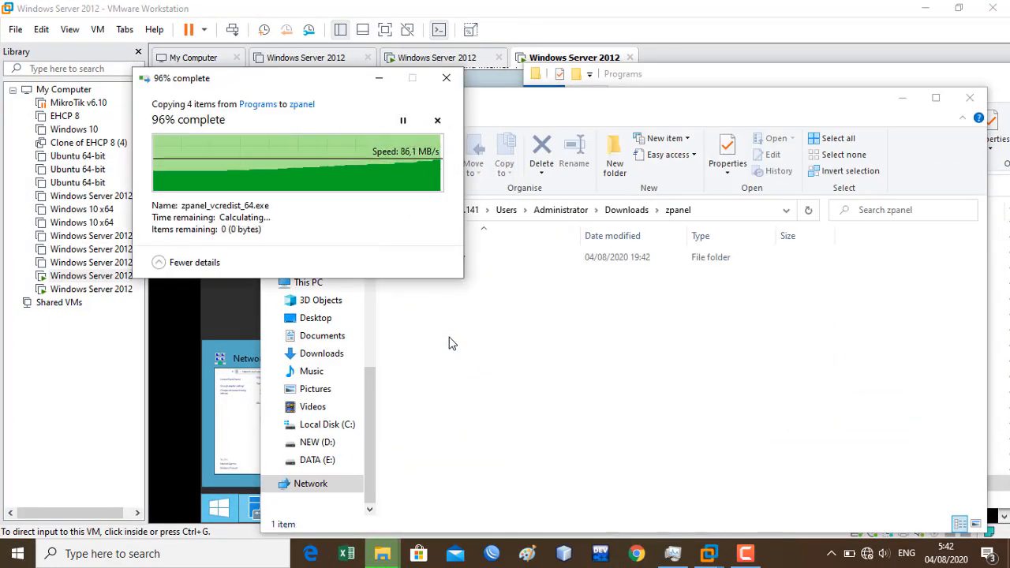
{"action": "left_click", "coordinate": [708, 5]}
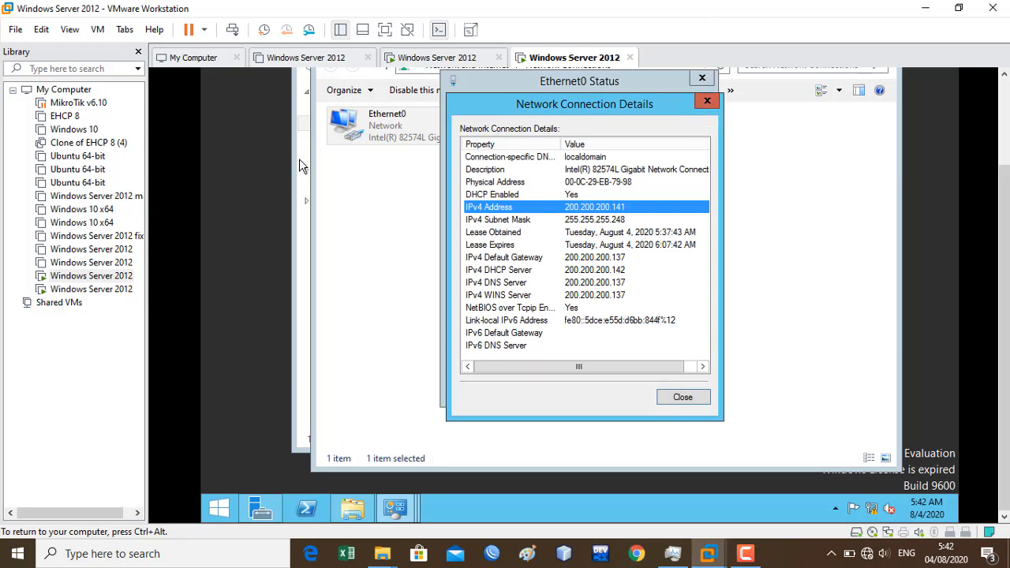
- Open Downloads\zpanel\zpanel installer in the VM and select zpanel_vcredist_64
{"action": "left_click", "coordinate": [97, 30]}
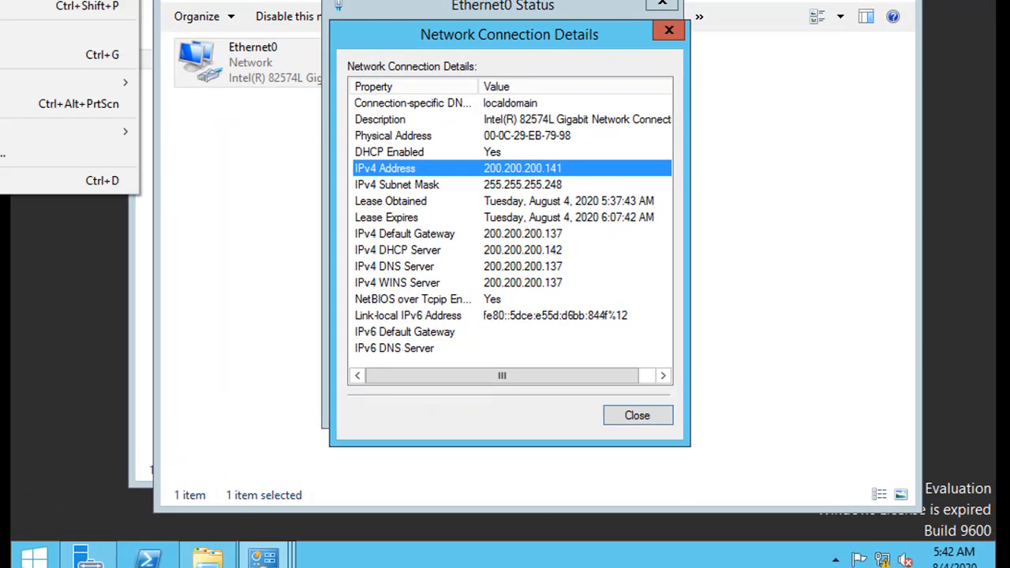
{"action": "left_click", "coordinate": [150, 195]}
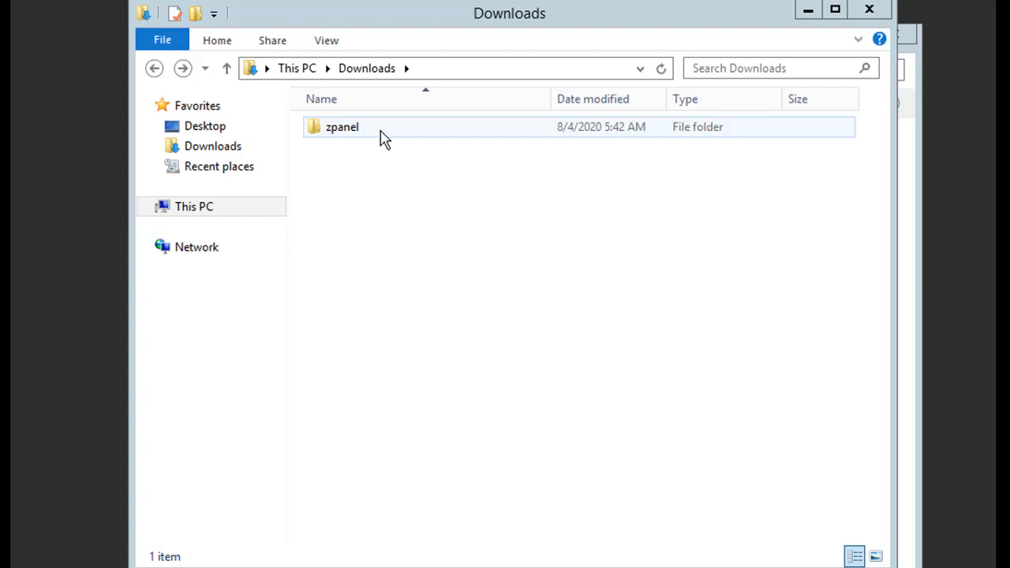
{"action": "double_click", "coordinate": [384, 138]}
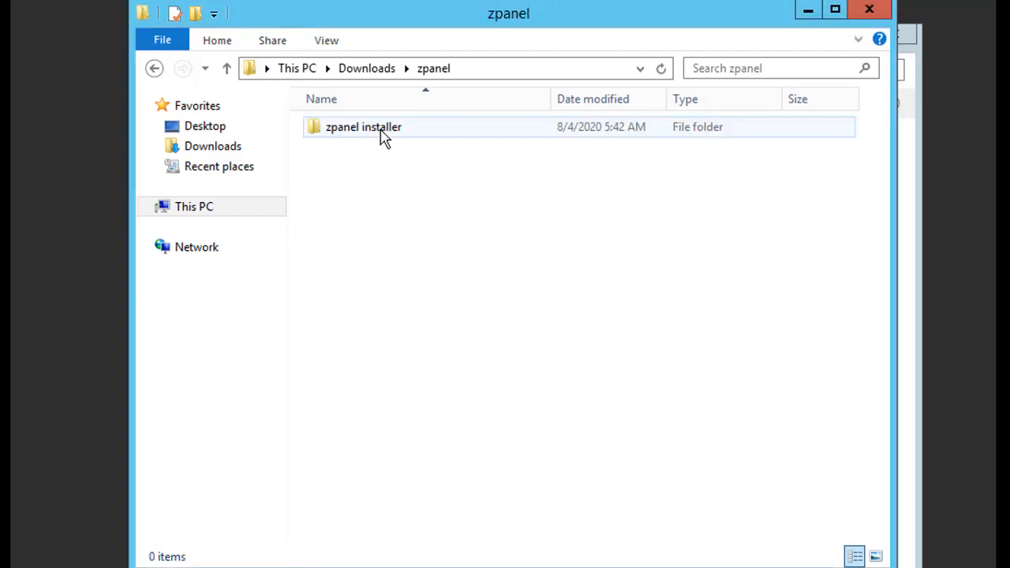
{"action": "double_click", "coordinate": [394, 139]}
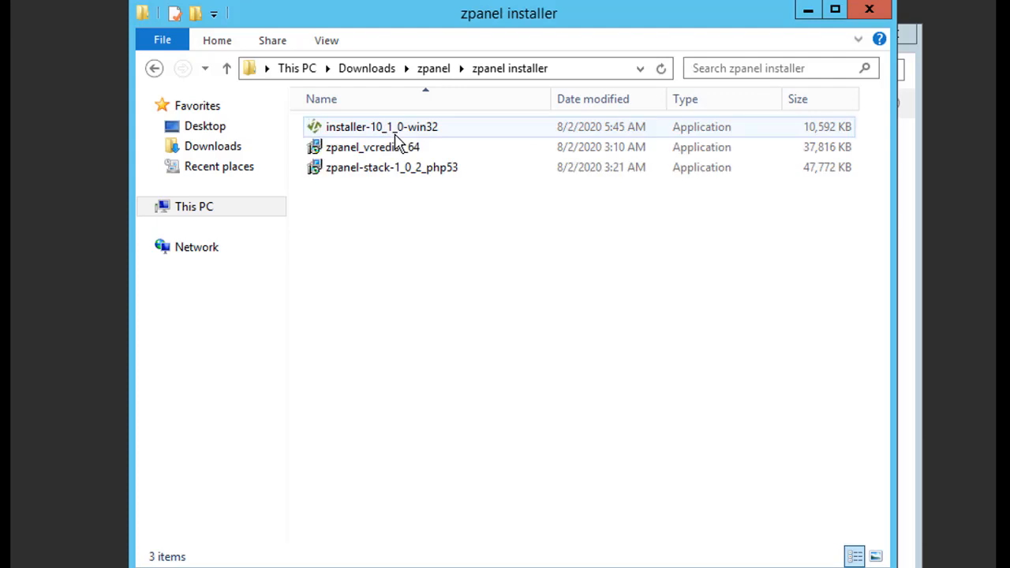
{"action": "left_click", "coordinate": [444, 154]}
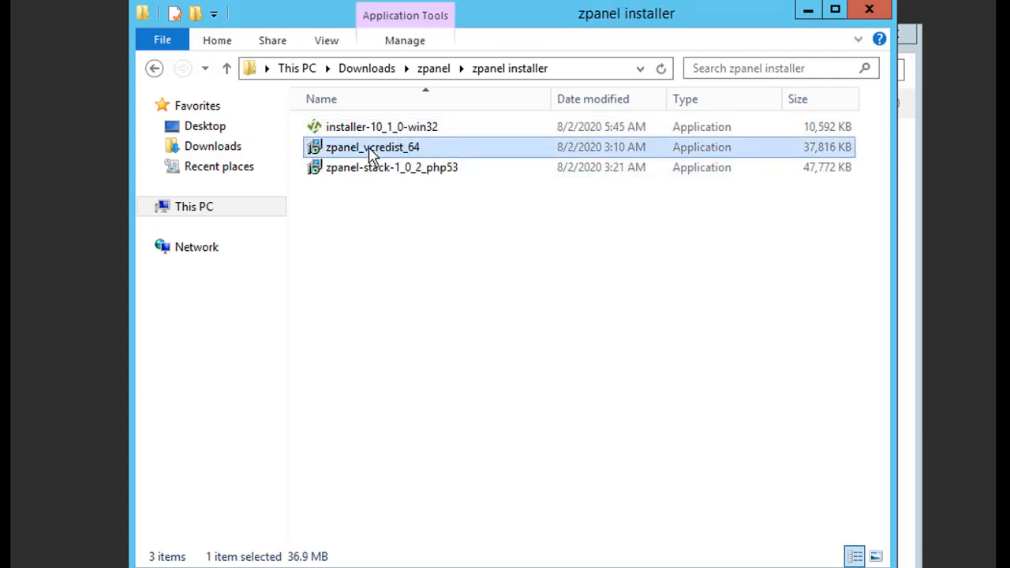
- Run zpanel_vcredist_64 through Next and Install, then Finish the wizard
{"action": "double_click", "coordinate": [428, 153]}
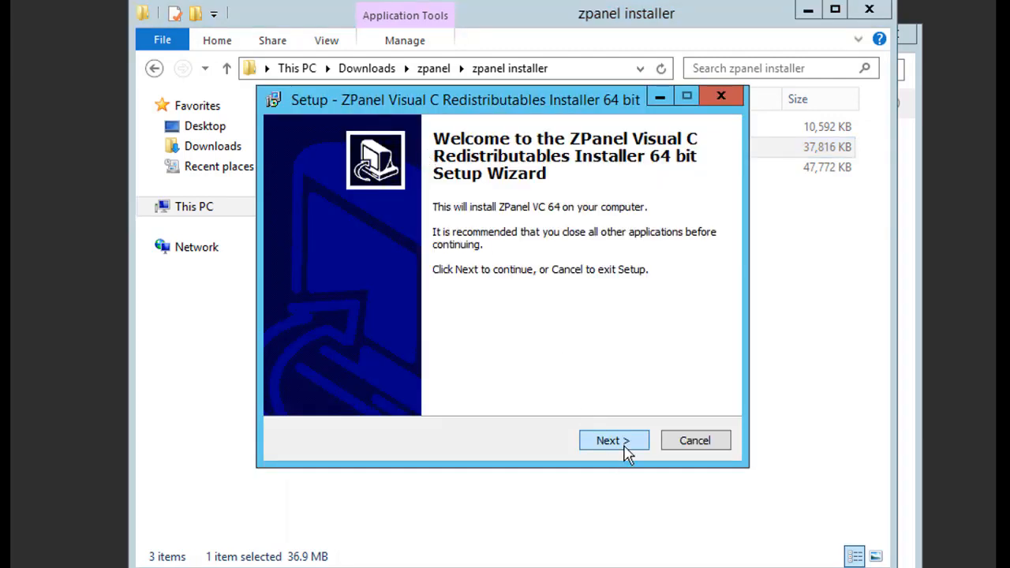
{"action": "left_click", "coordinate": [623, 444]}
{"action": "left_click", "coordinate": [613, 441]}
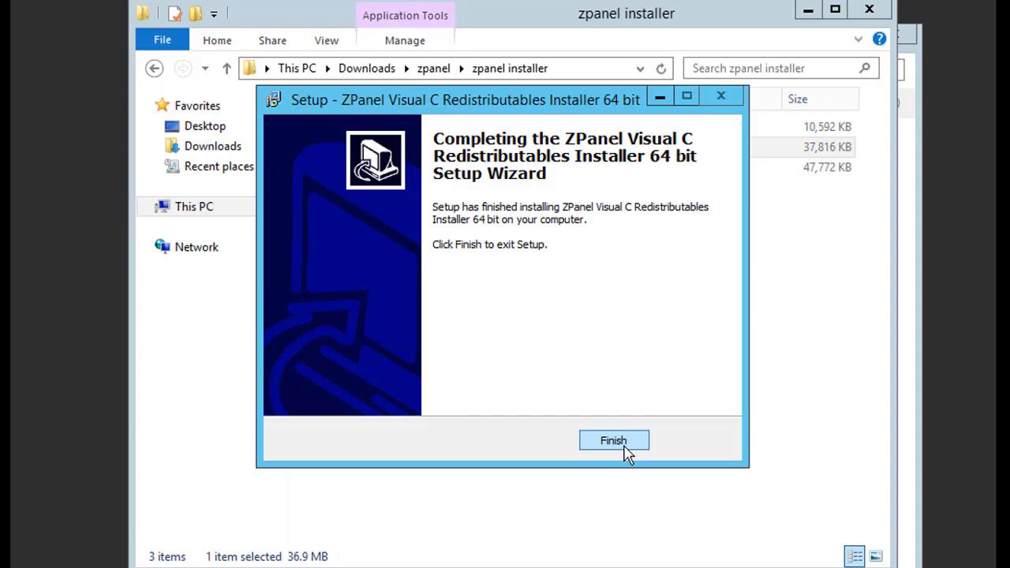
{"action": "left_click", "coordinate": [614, 441]}
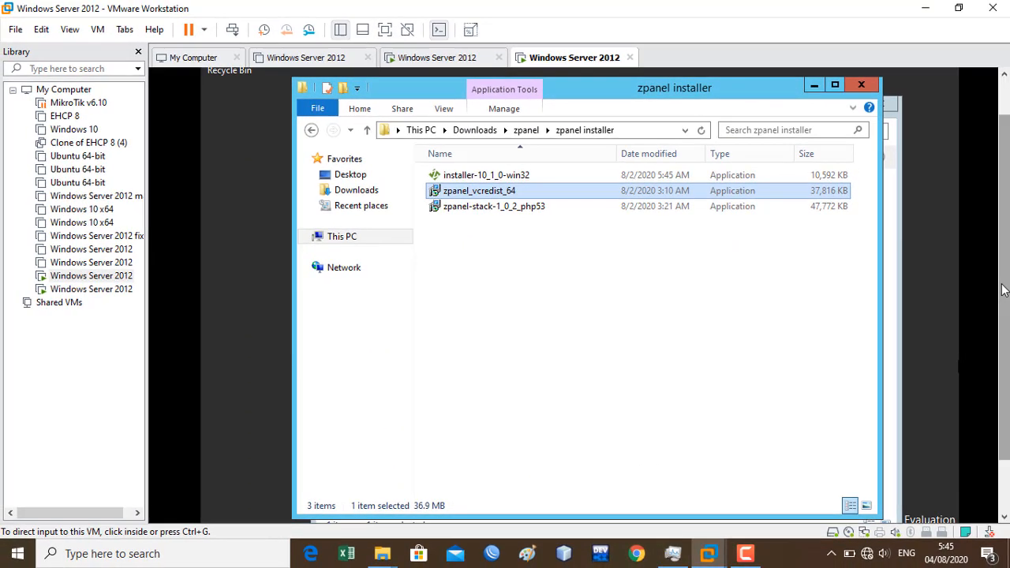
- Connect the host to the ZTE-R9X9f6 Wi-Fi network
{"action": "left_click_drag", "start_coordinate": [1007, 289], "coordinate": [1007, 347]}
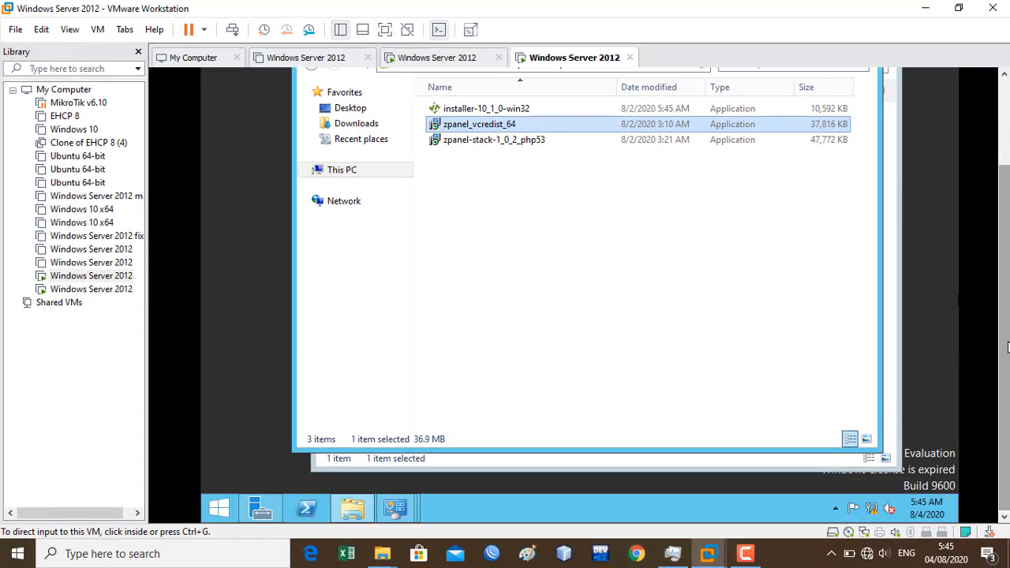
{"action": "left_click", "coordinate": [867, 553]}
{"action": "left_click", "coordinate": [867, 205]}
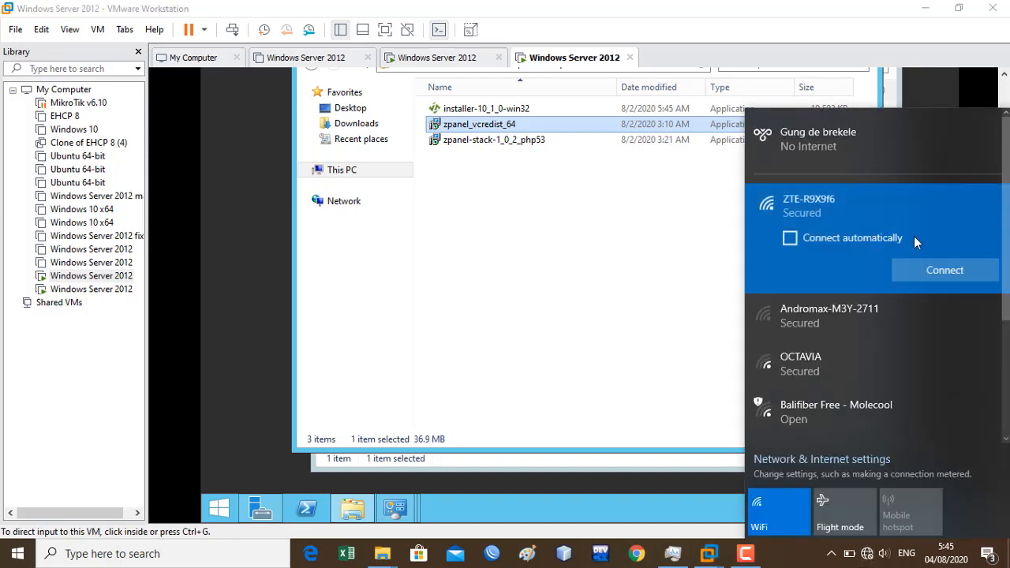
{"action": "left_click", "coordinate": [934, 270]}
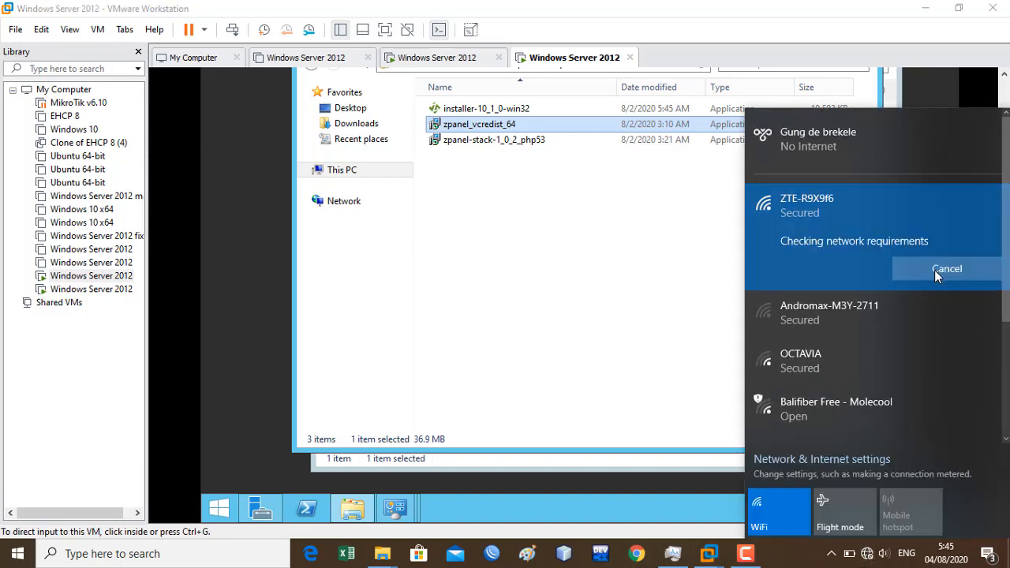
- In the VM's Networks panel, answer Yes to finding PCs and devices
{"action": "left_click", "coordinate": [636, 282]}
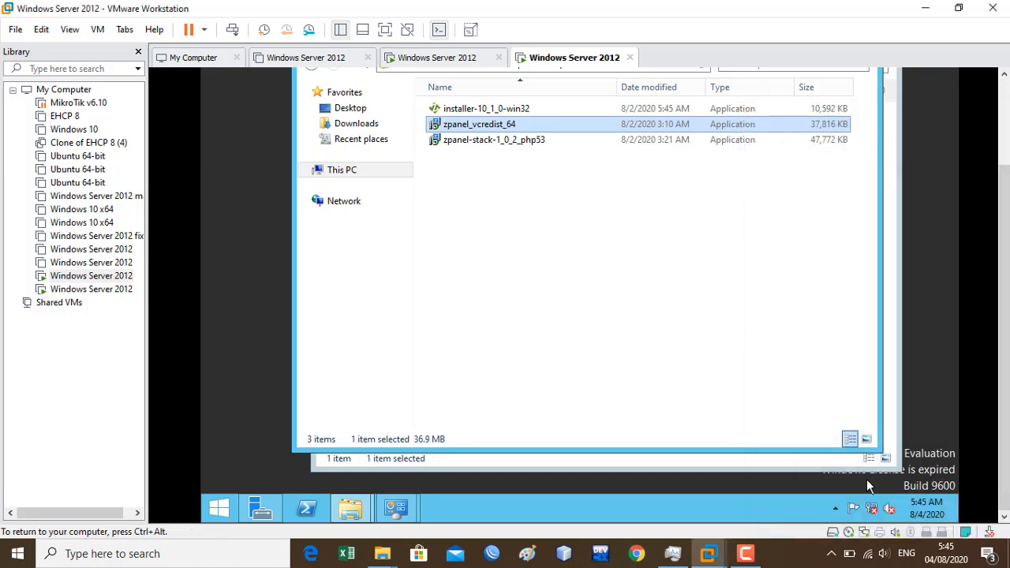
{"action": "mouse_move", "coordinate": [876, 514]}
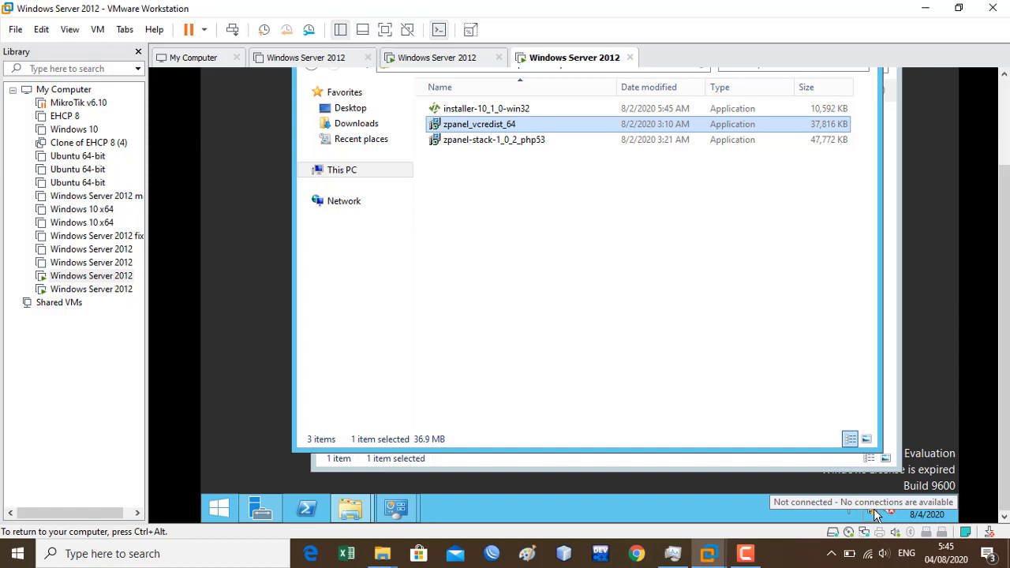
{"action": "left_click", "coordinate": [874, 515]}
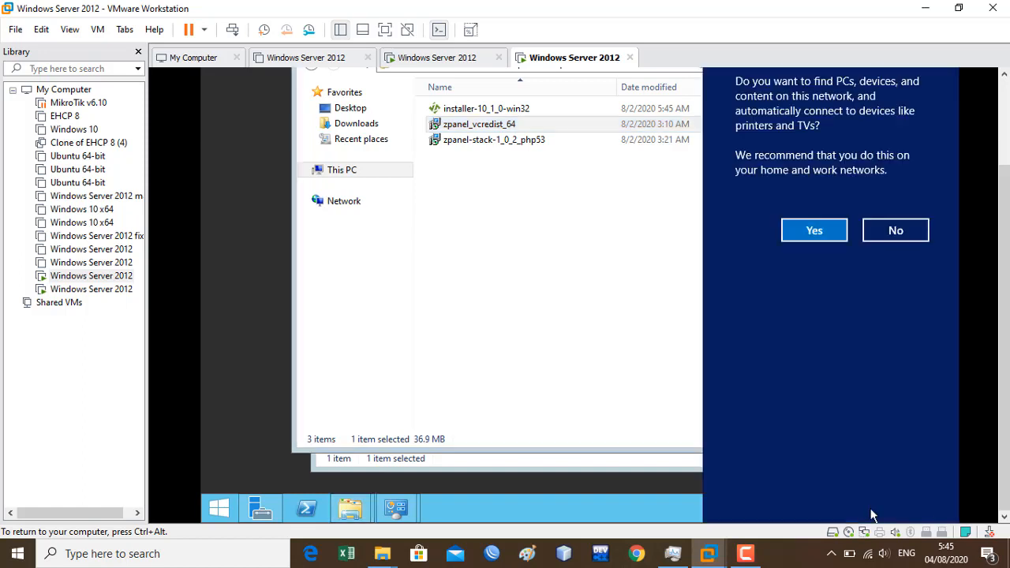
{"action": "left_click", "coordinate": [806, 232]}
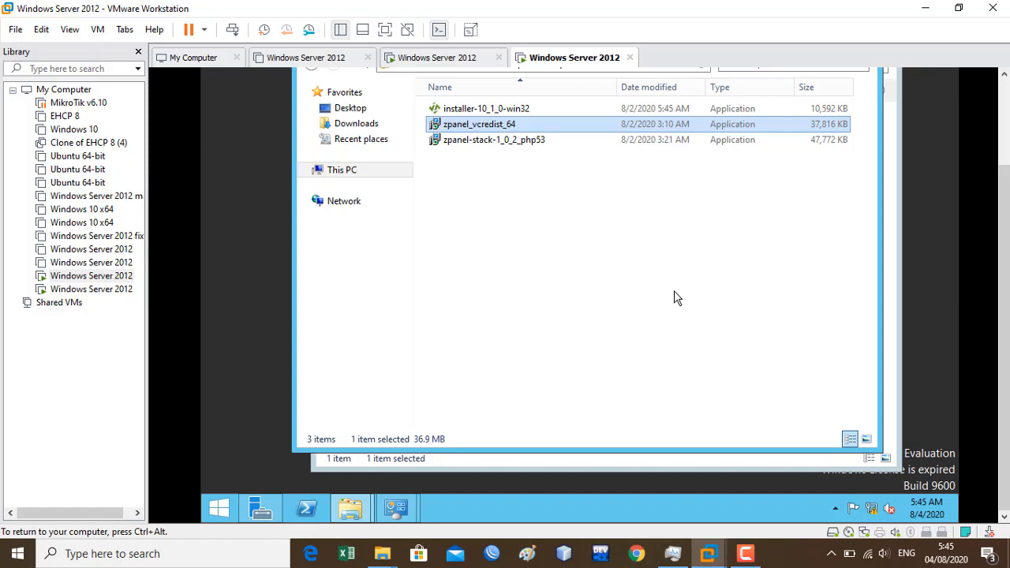
- Open Command Prompt via Run with cmd and run ping 8.8.8.8
{"action": "key", "text": "super+r"}
{"action": "type", "text": "c"}
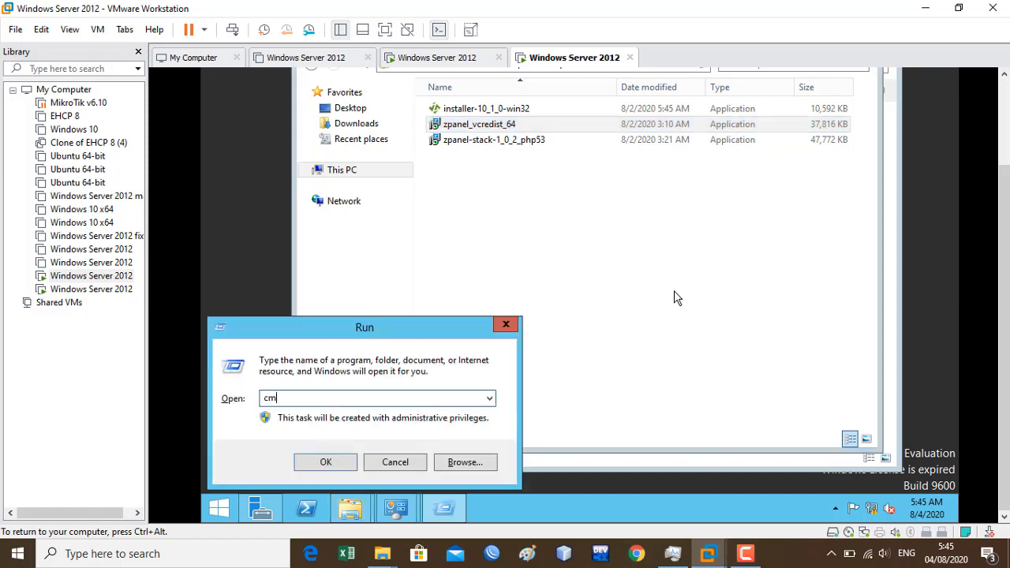
{"action": "key", "text": "Return"}
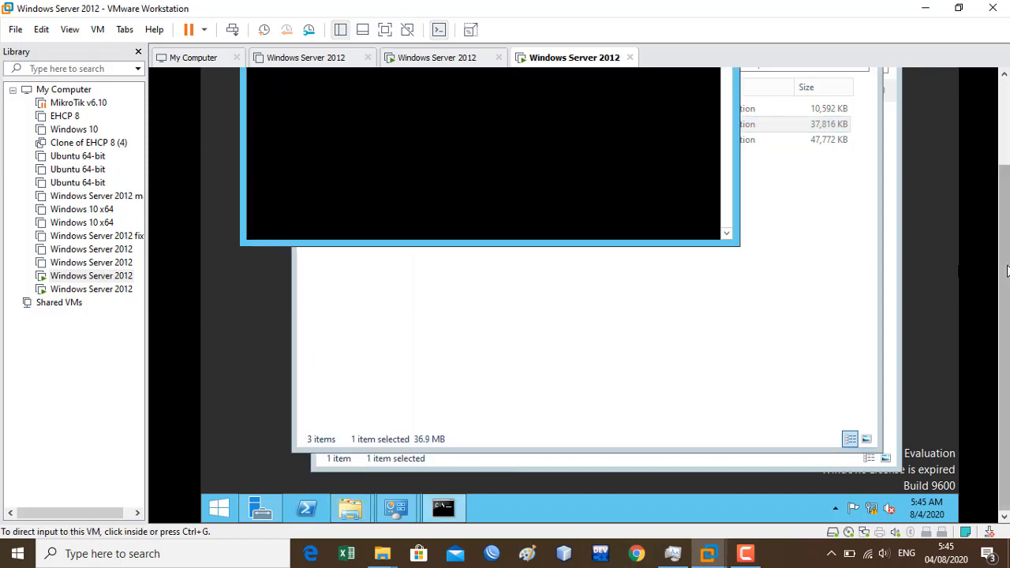
{"action": "left_click_drag", "start_coordinate": [1003, 286], "coordinate": [1002, 251]}
{"action": "left_click", "coordinate": [607, 246]}
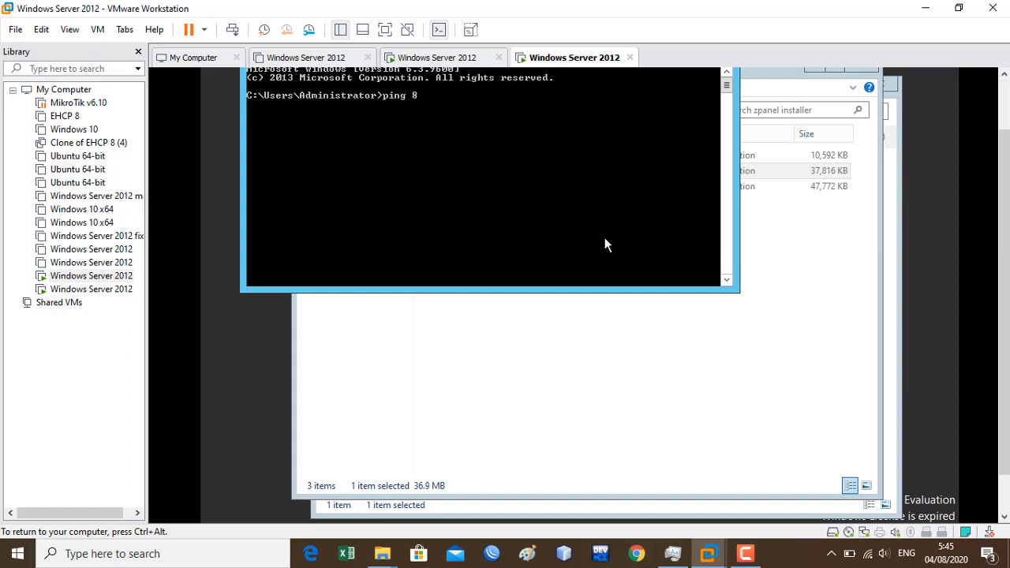
{"action": "key", "text": "Return"}
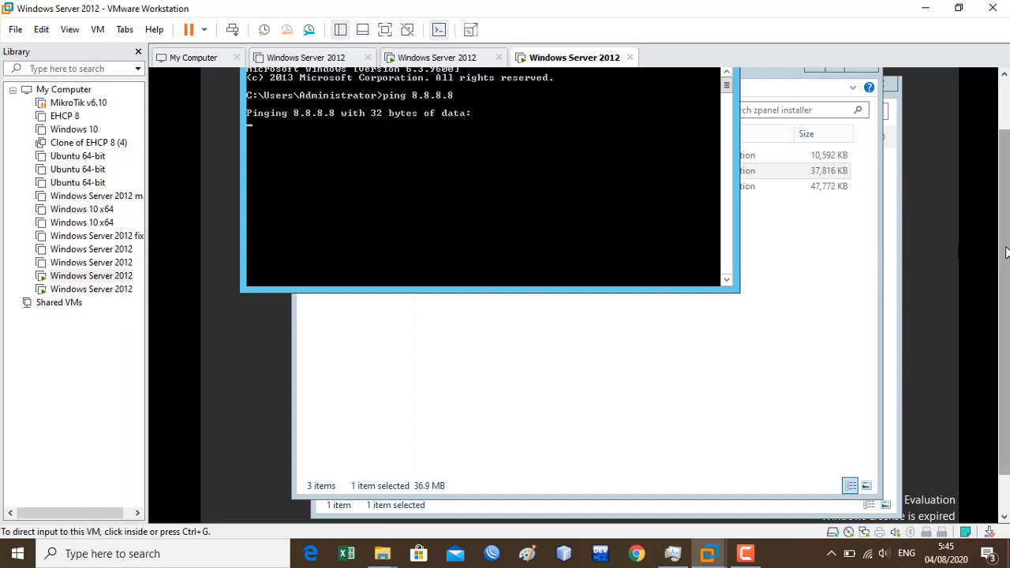
{"action": "left_click_drag", "start_coordinate": [1007, 253], "coordinate": [1008, 278]}
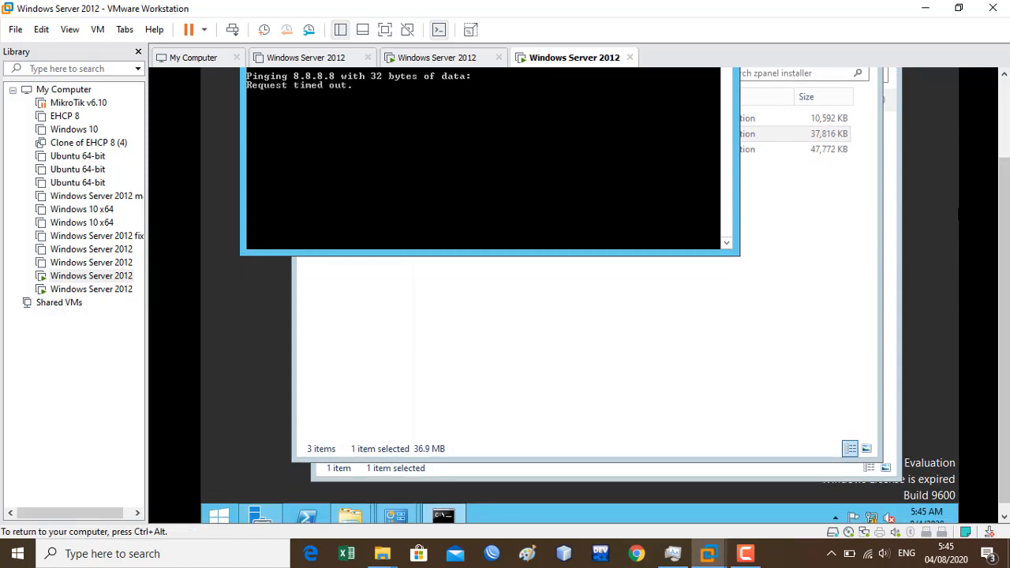
- Disable and then re-enable the server's Ethernet0 adapter in Network Connections
{"action": "right_click", "coordinate": [873, 518]}
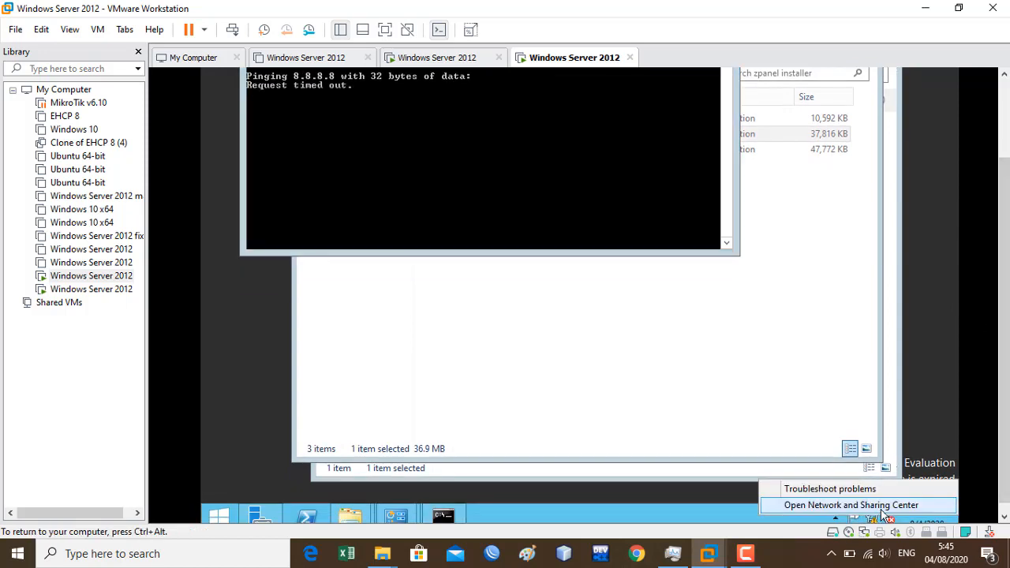
{"action": "left_click", "coordinate": [882, 505]}
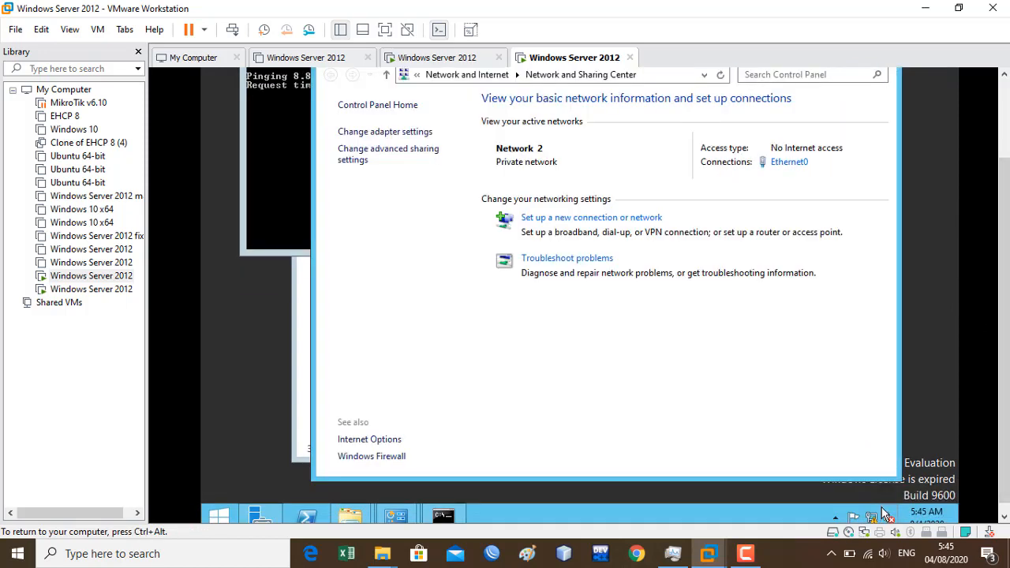
{"action": "left_click", "coordinate": [428, 134]}
{"action": "right_click", "coordinate": [442, 144]}
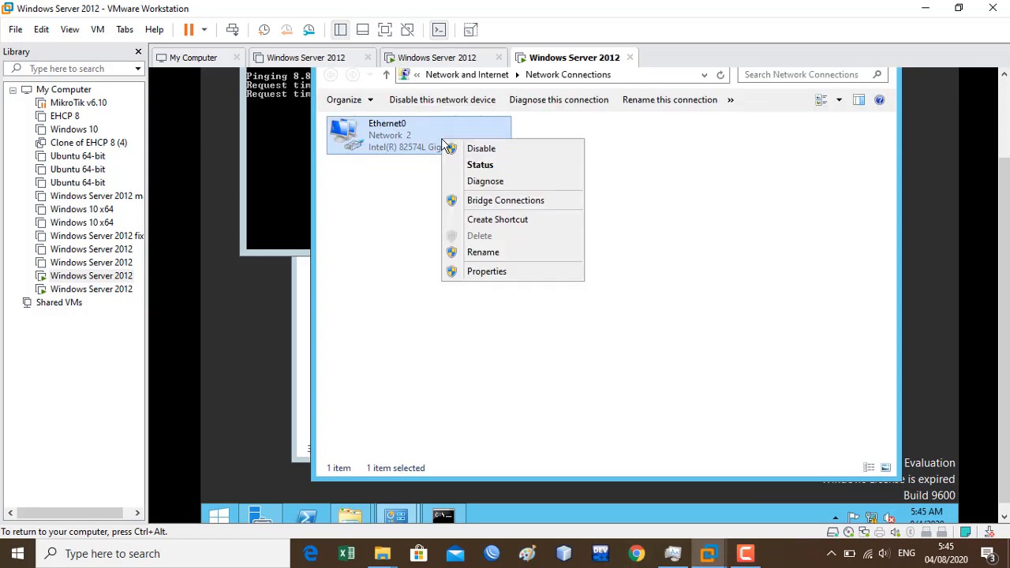
{"action": "left_click", "coordinate": [745, 554]}
{"action": "left_click", "coordinate": [936, 480]}
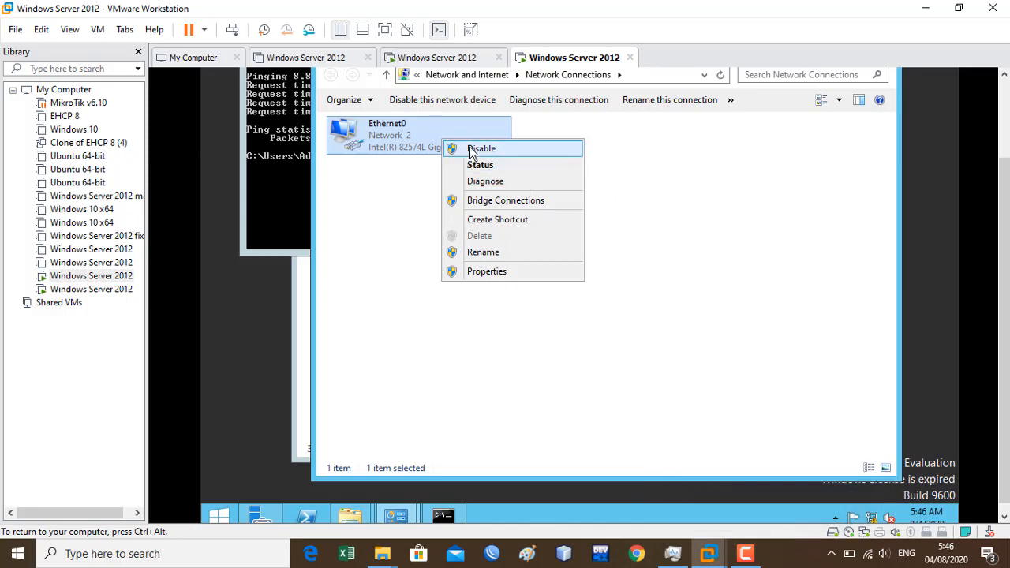
{"action": "left_click", "coordinate": [480, 148]}
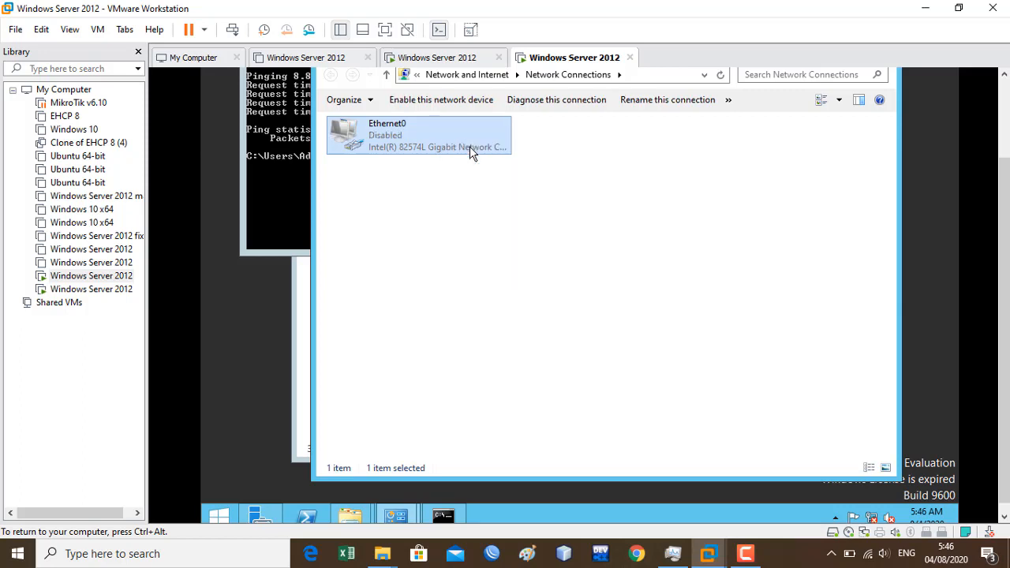
{"action": "right_click", "coordinate": [437, 134]}
{"action": "left_click", "coordinate": [455, 142]}
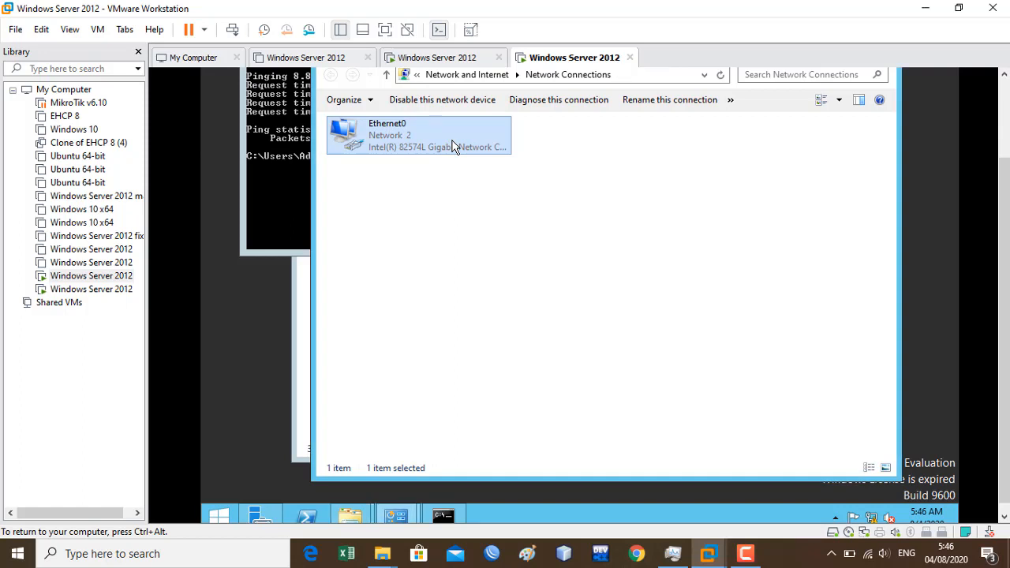
{"action": "right_click", "coordinate": [452, 145]}
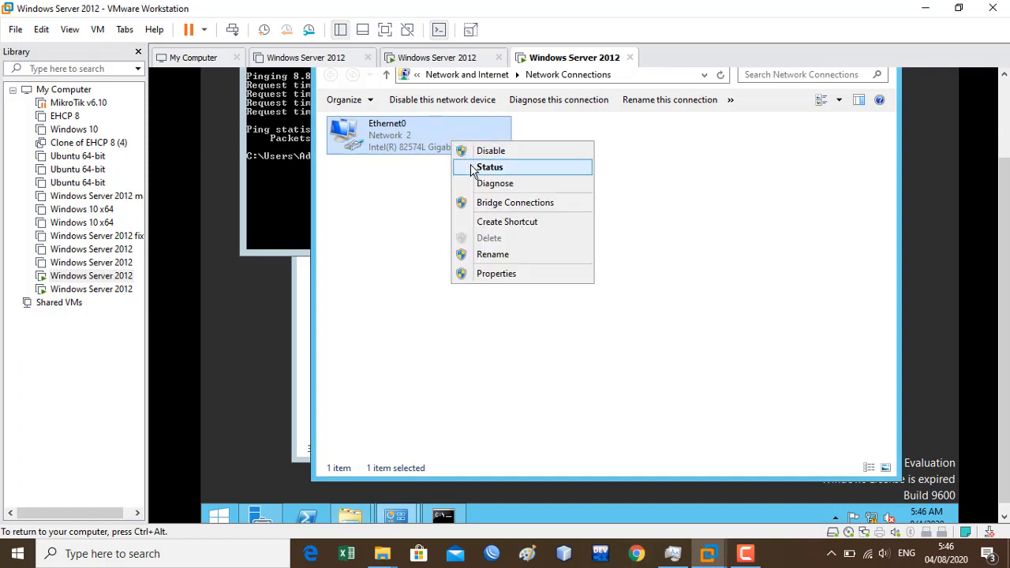
- Rerun ping 8.8.8.8 in the server's command prompt
{"action": "left_click", "coordinate": [281, 168]}
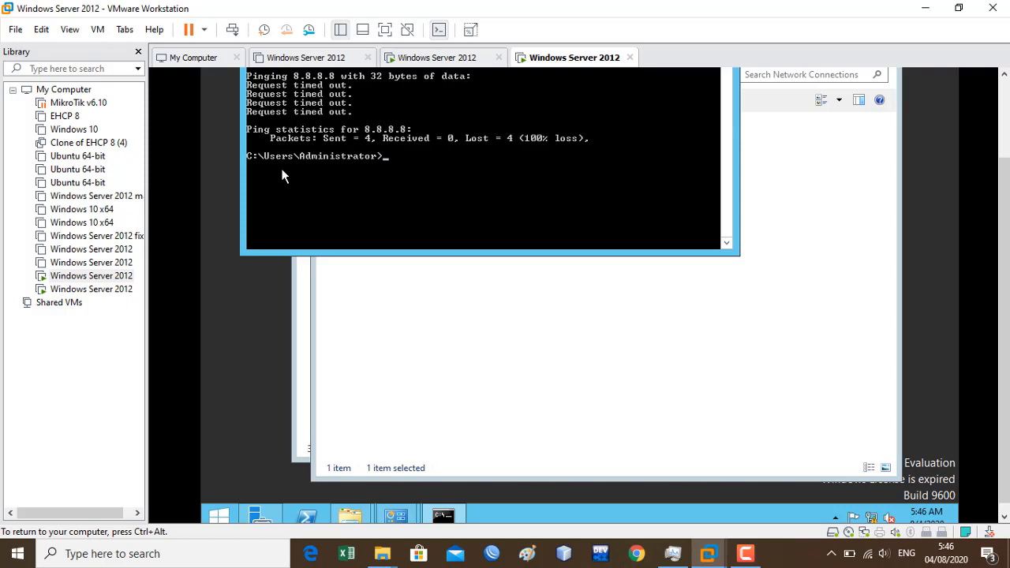
{"action": "key", "text": "Up"}
{"action": "key", "text": "Return"}
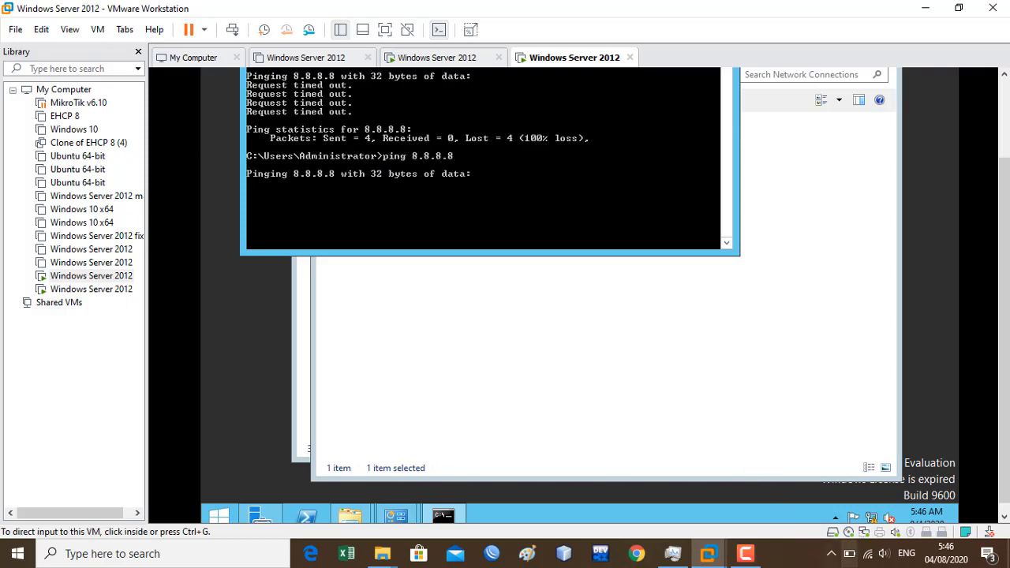
- Reach the host's Network and Sharing Centre through Ethernet settings, then close Settings
{"action": "right_click", "coordinate": [872, 552]}
{"action": "left_click", "coordinate": [873, 543]}
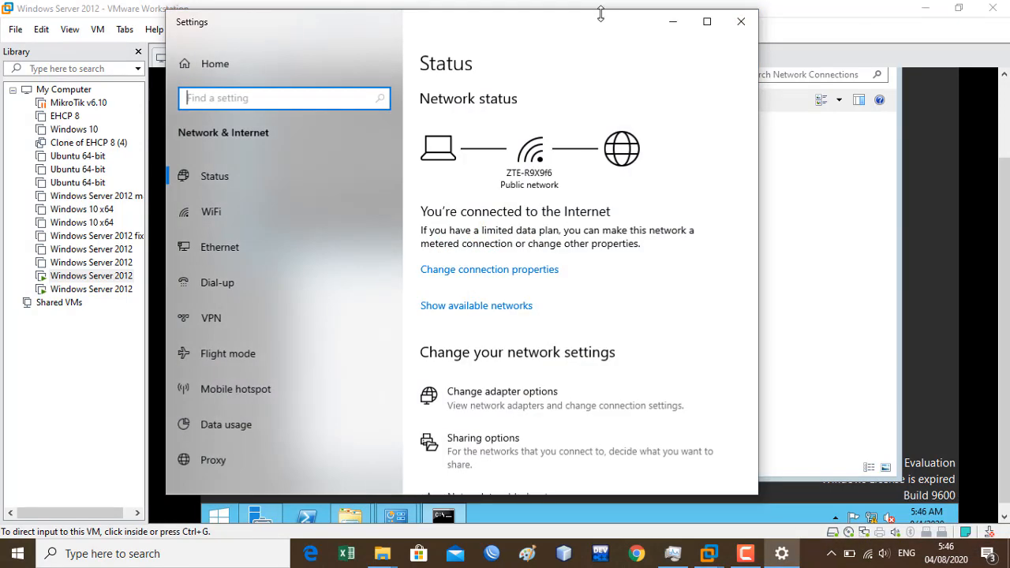
{"action": "left_click_drag", "start_coordinate": [602, 31], "coordinate": [736, 80]}
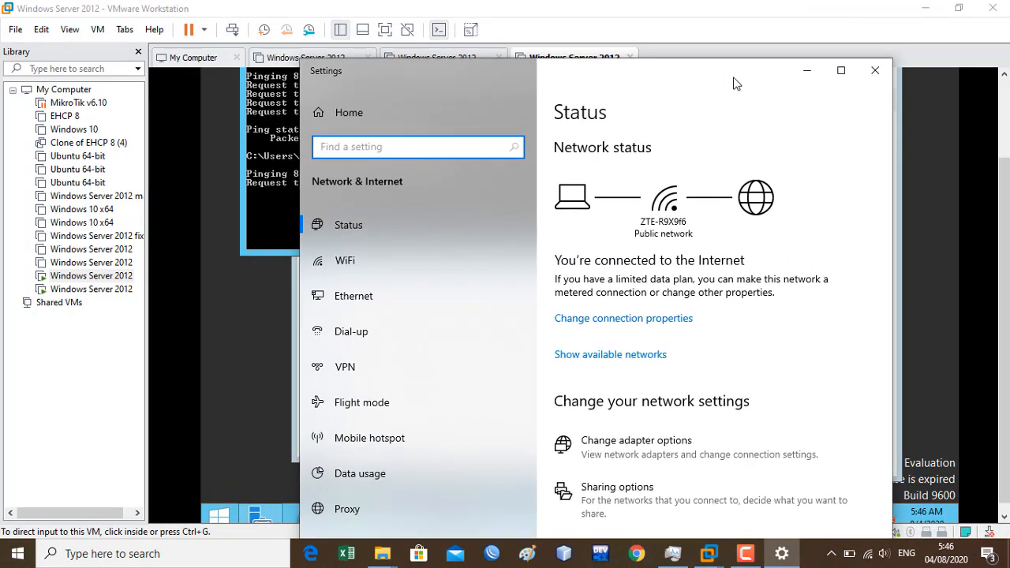
{"action": "left_click", "coordinate": [334, 289]}
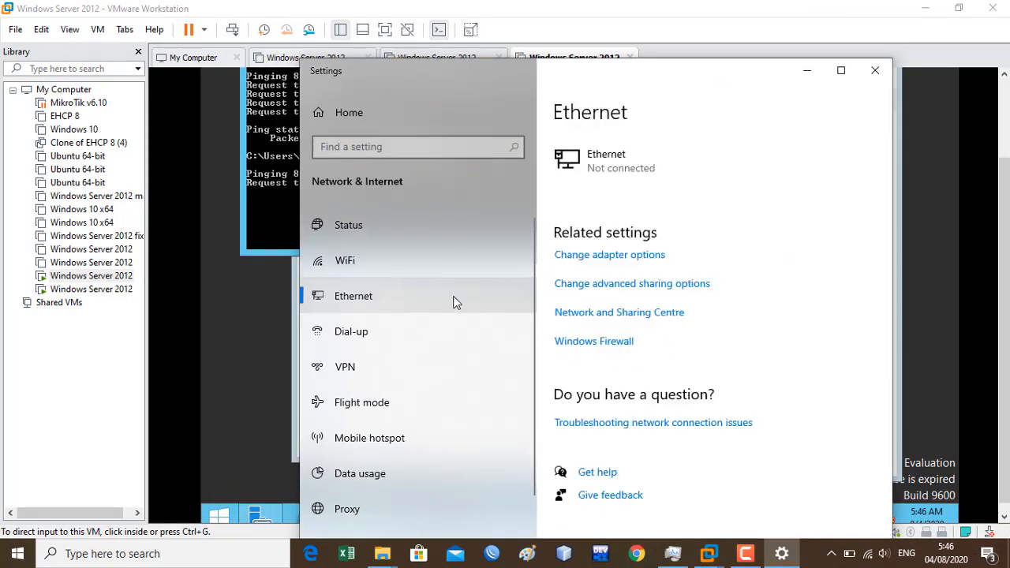
{"action": "left_click", "coordinate": [666, 312]}
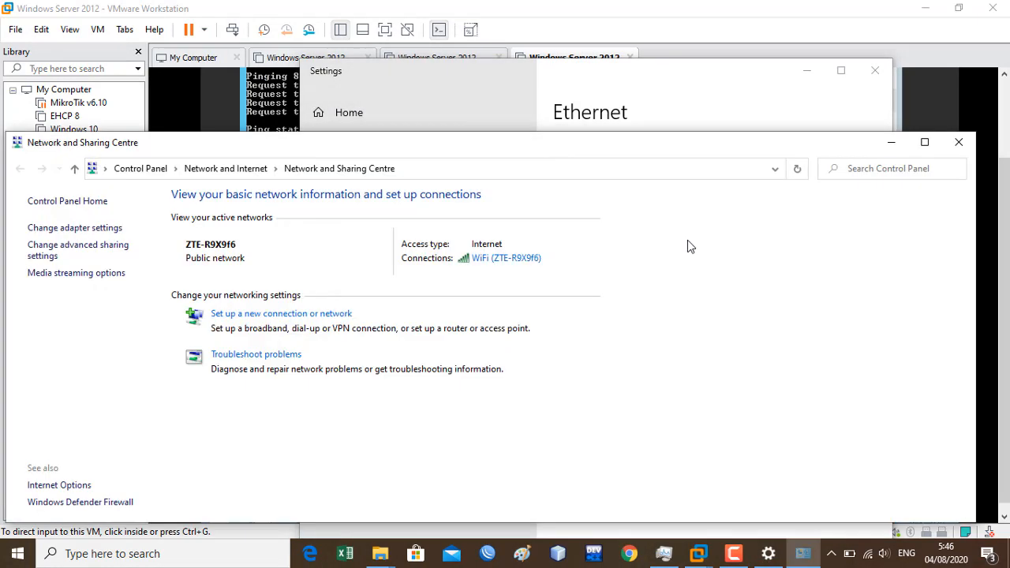
{"action": "left_click", "coordinate": [875, 70]}
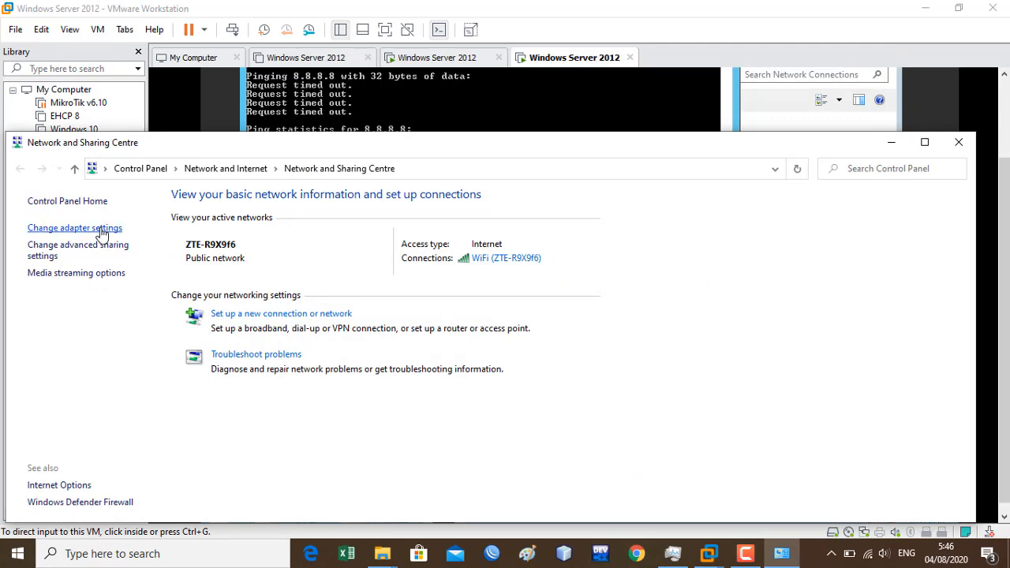
- Disable and then re-enable the host's VMware Network Adapter VMnet8
{"action": "left_click", "coordinate": [101, 229]}
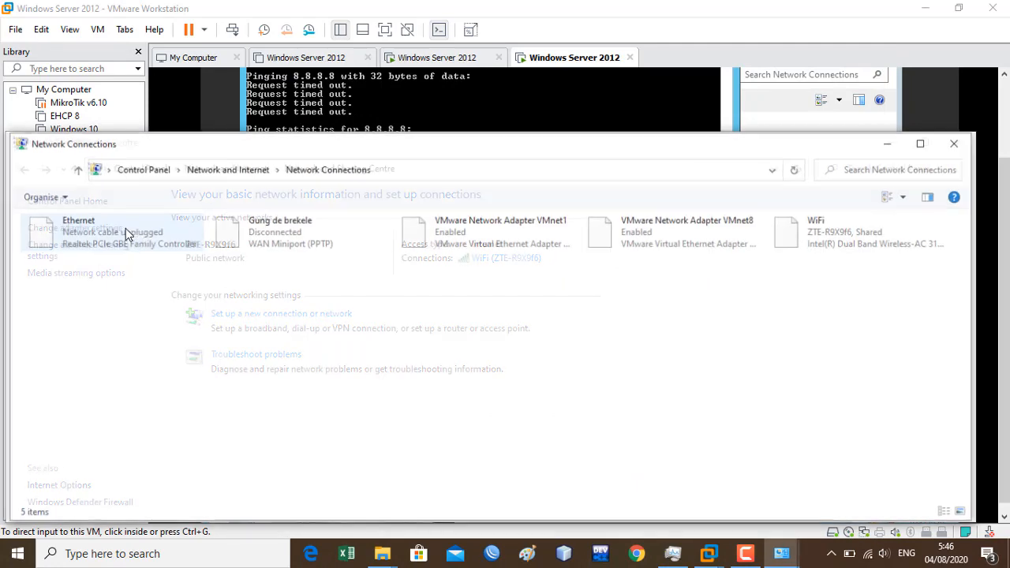
{"action": "left_click", "coordinate": [640, 233]}
{"action": "right_click", "coordinate": [640, 232]}
{"action": "left_click", "coordinate": [646, 244]}
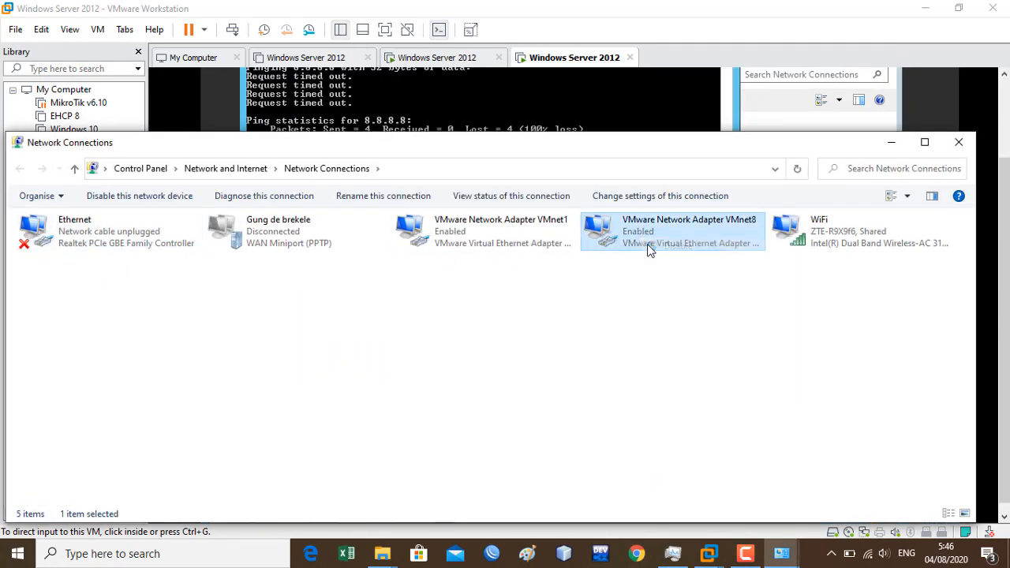
{"action": "right_click", "coordinate": [647, 244]}
{"action": "left_click", "coordinate": [651, 239]}
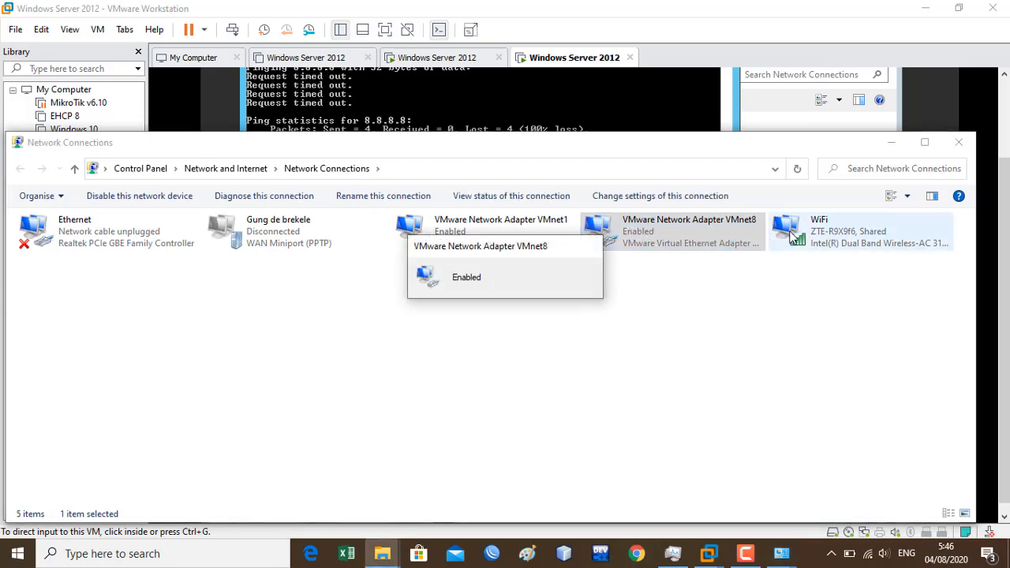
- Rerun ping 8.8.8.8 from the VM's command prompt
{"action": "left_click", "coordinate": [629, 126]}
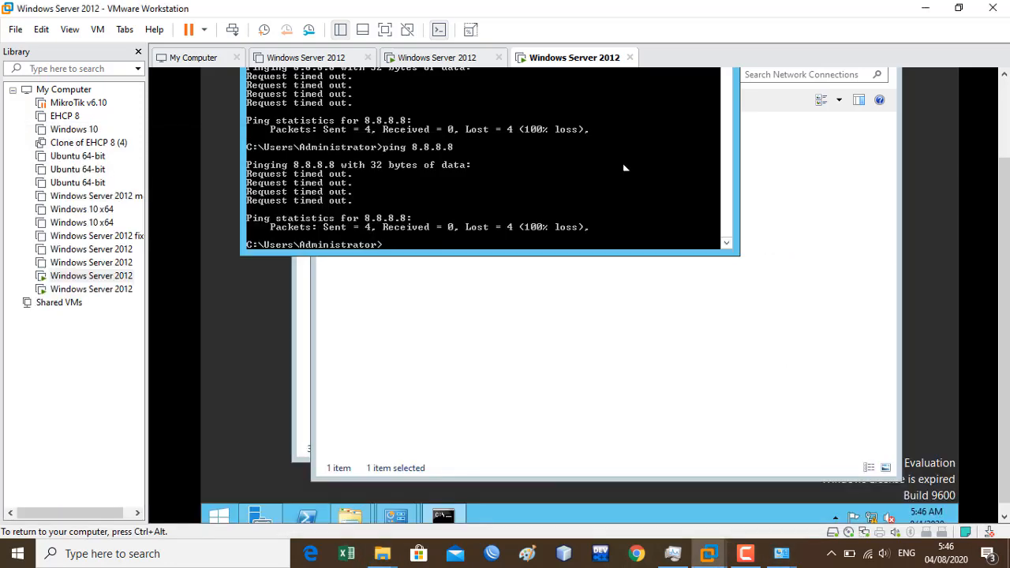
{"action": "key", "text": "Up"}
{"action": "key", "text": "Return"}
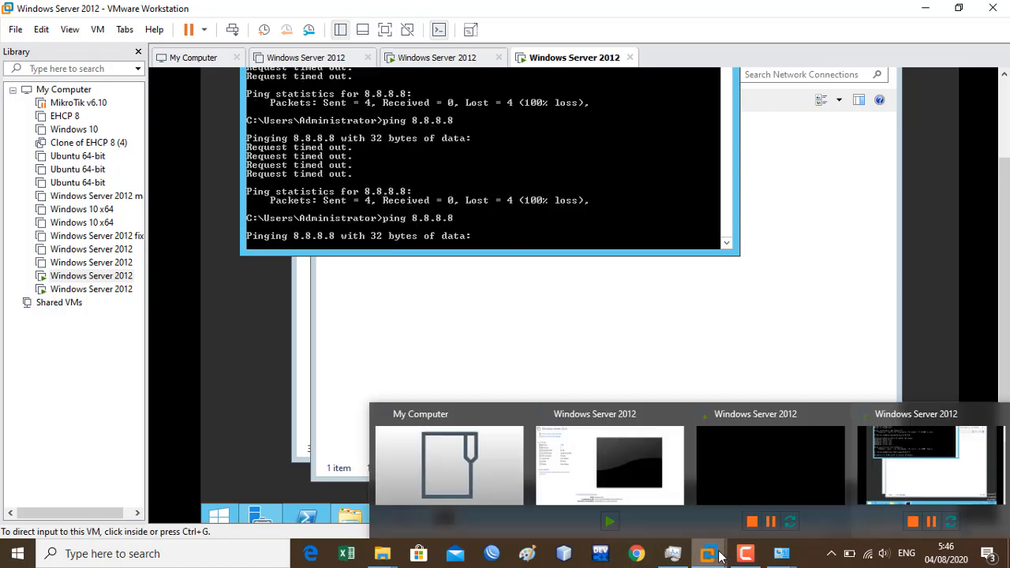
- Turn off internet connection sharing in the host WiFi connection's properties
{"action": "mouse_move", "coordinate": [777, 561]}
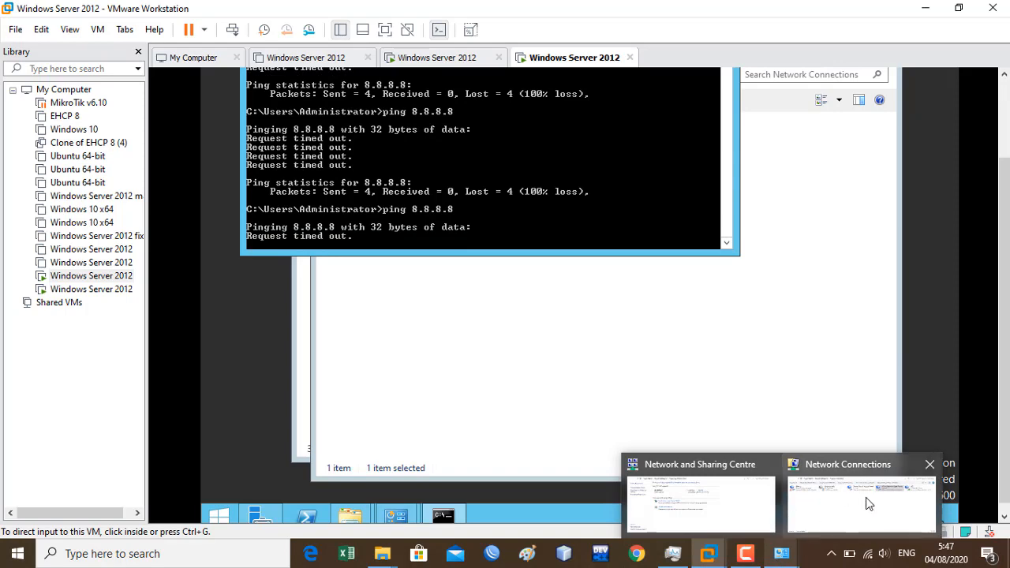
{"action": "left_click", "coordinate": [865, 497]}
{"action": "left_click", "coordinate": [798, 223]}
{"action": "right_click", "coordinate": [798, 222]}
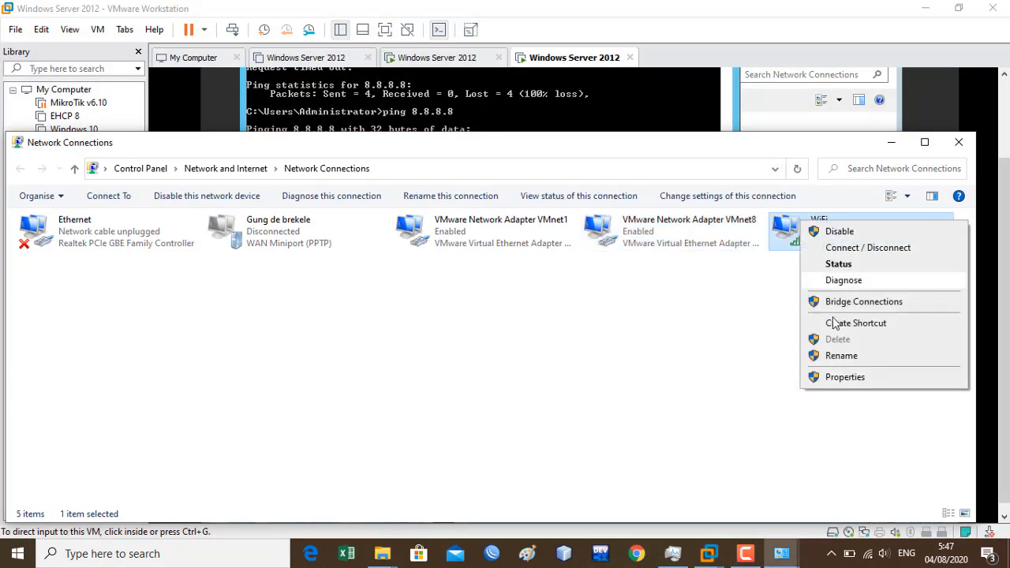
{"action": "left_click", "coordinate": [844, 377]}
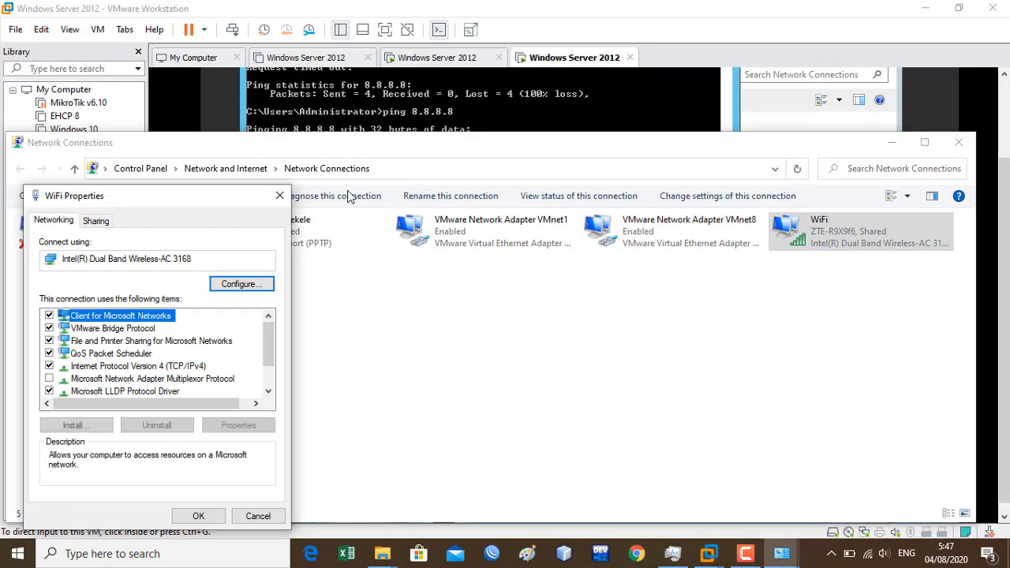
{"action": "left_click", "coordinate": [98, 221]}
{"action": "left_click", "coordinate": [122, 276]}
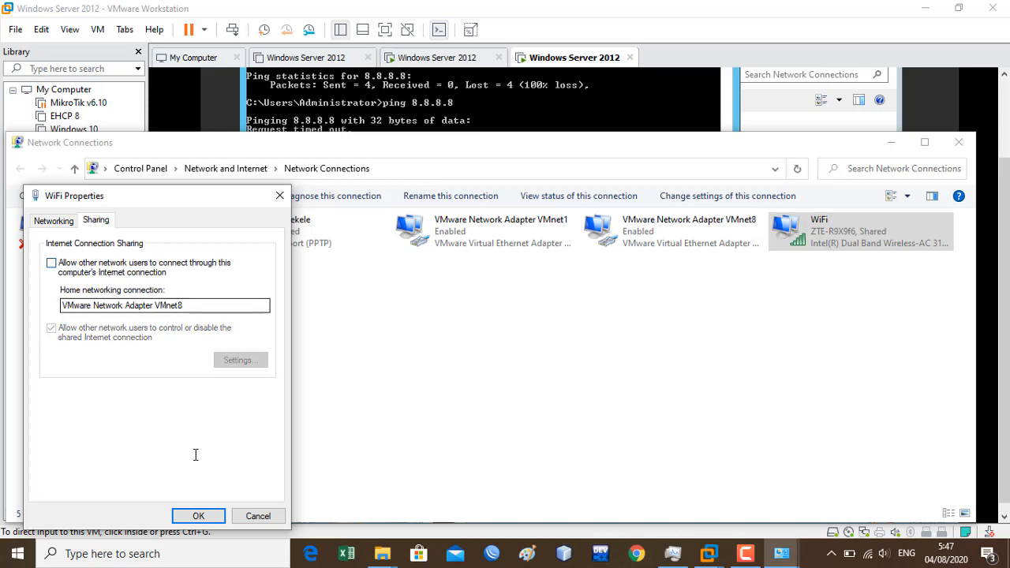
{"action": "left_click", "coordinate": [201, 516]}
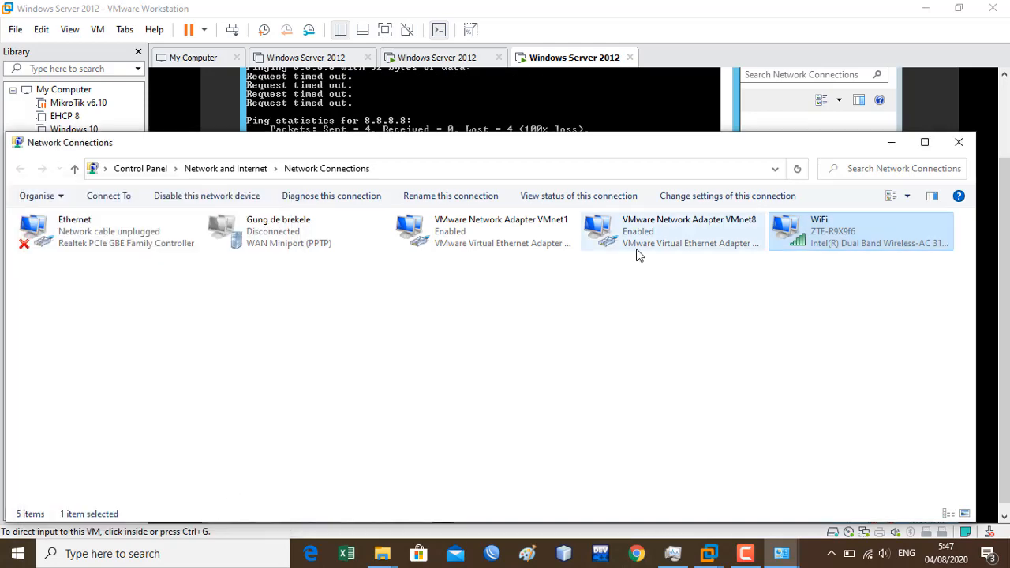
- Ping 8.8.8.8 again from the VM with sharing off; it times out
{"action": "left_click", "coordinate": [605, 120]}
{"action": "key", "text": "Up"}
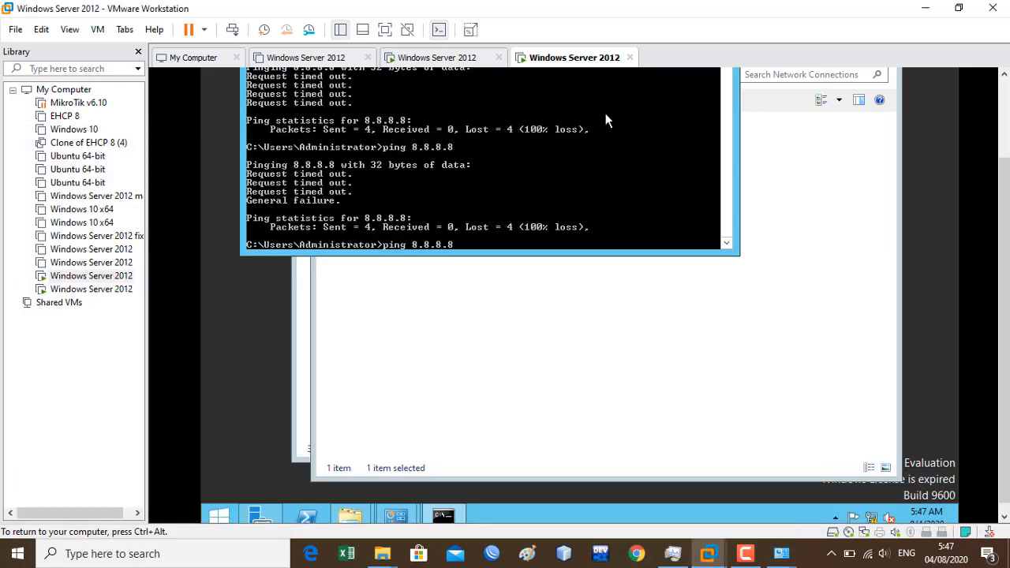
{"action": "key", "text": "Return"}
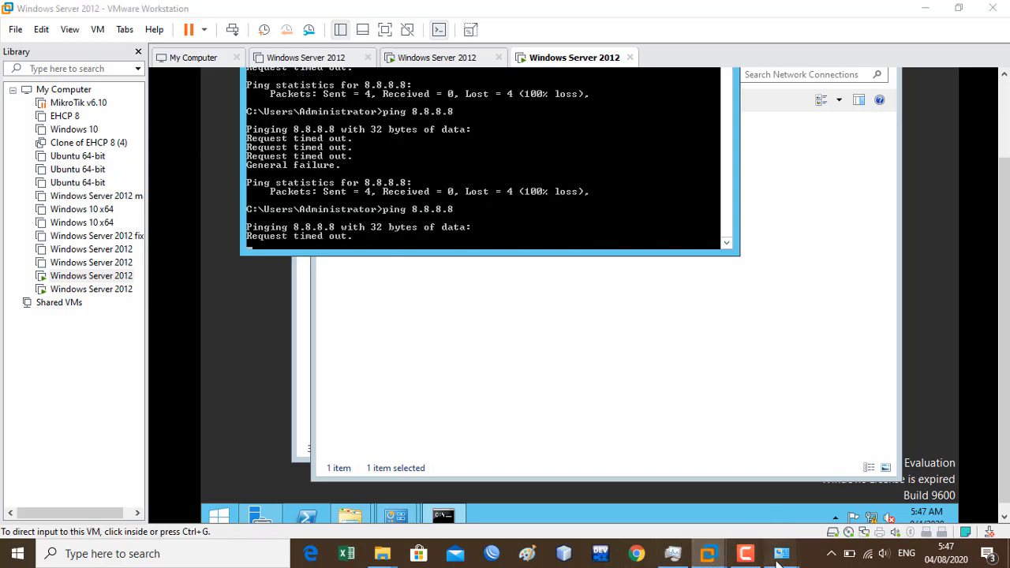
- Set VMnet8's IPv4 to obtain its IP address automatically
{"action": "mouse_move", "coordinate": [781, 552]}
{"action": "left_click", "coordinate": [819, 493]}
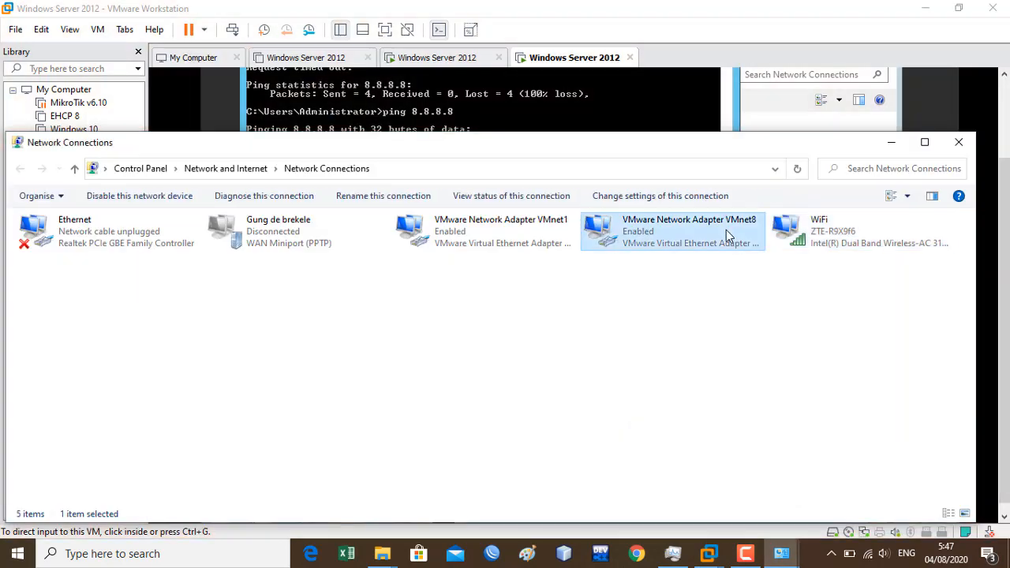
{"action": "right_click", "coordinate": [725, 230]}
{"action": "left_click", "coordinate": [765, 372]}
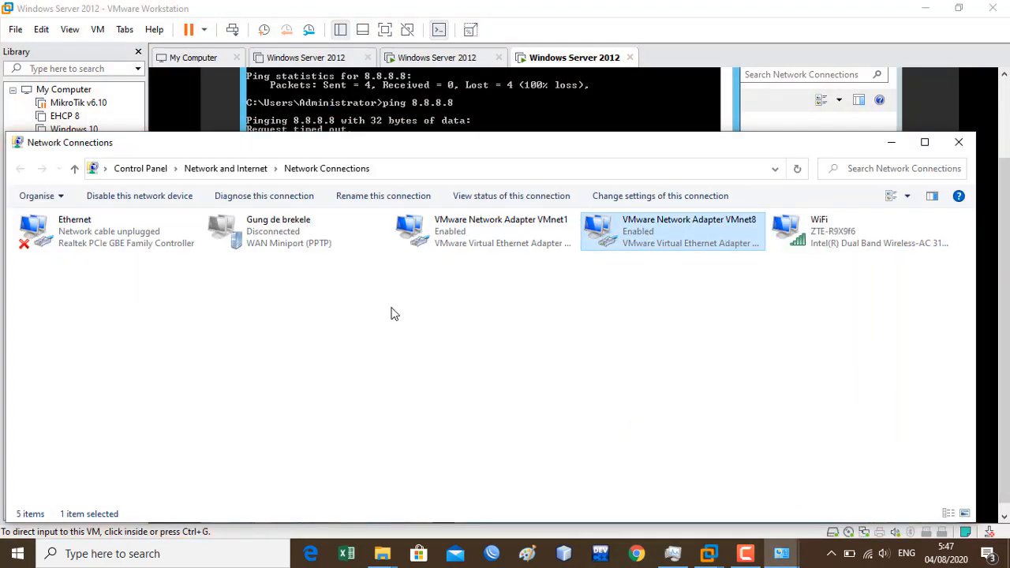
{"action": "double_click", "coordinate": [186, 356]}
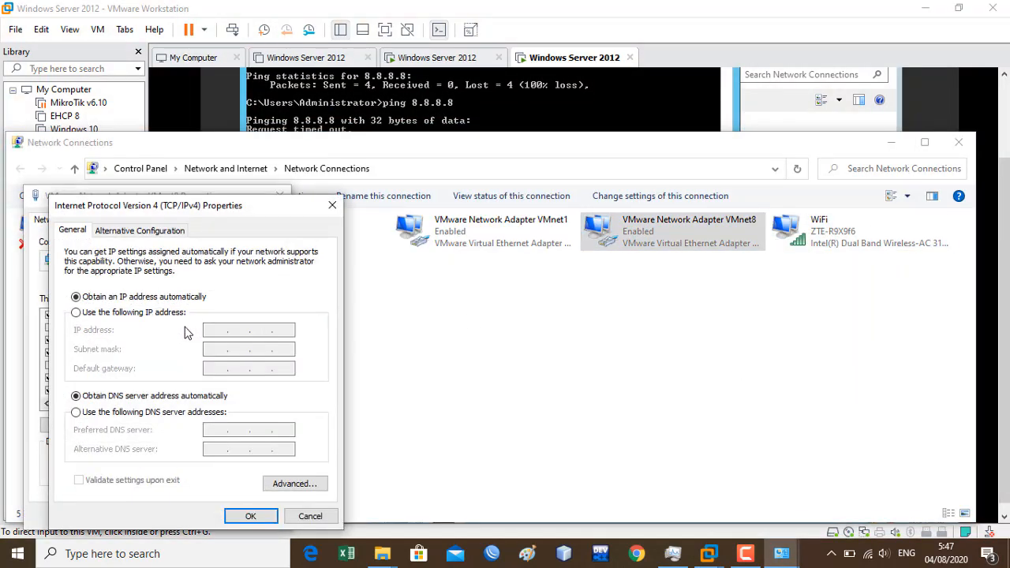
{"action": "left_click", "coordinate": [176, 316]}
{"action": "left_click", "coordinate": [76, 296]}
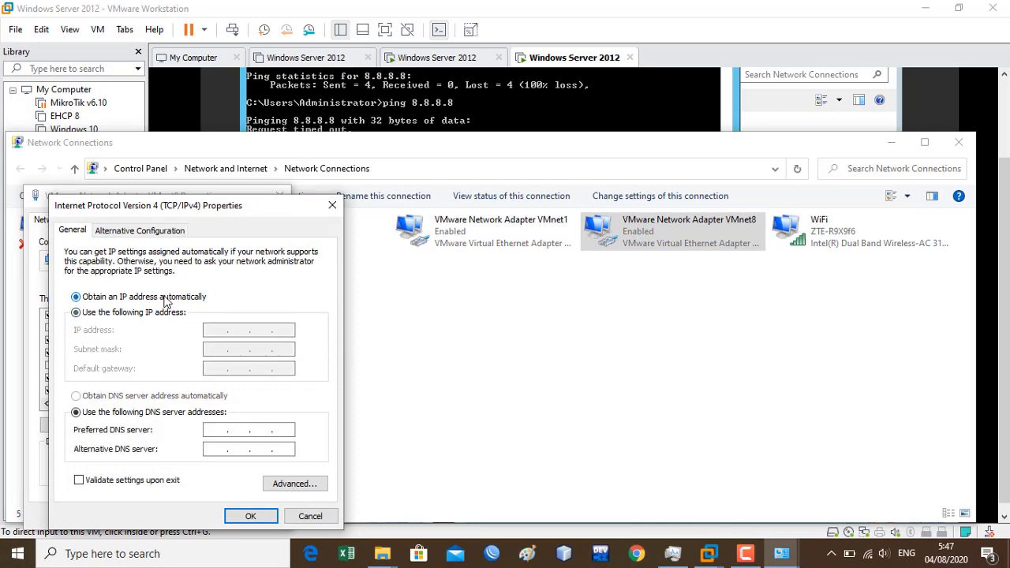
{"action": "left_click", "coordinate": [251, 515]}
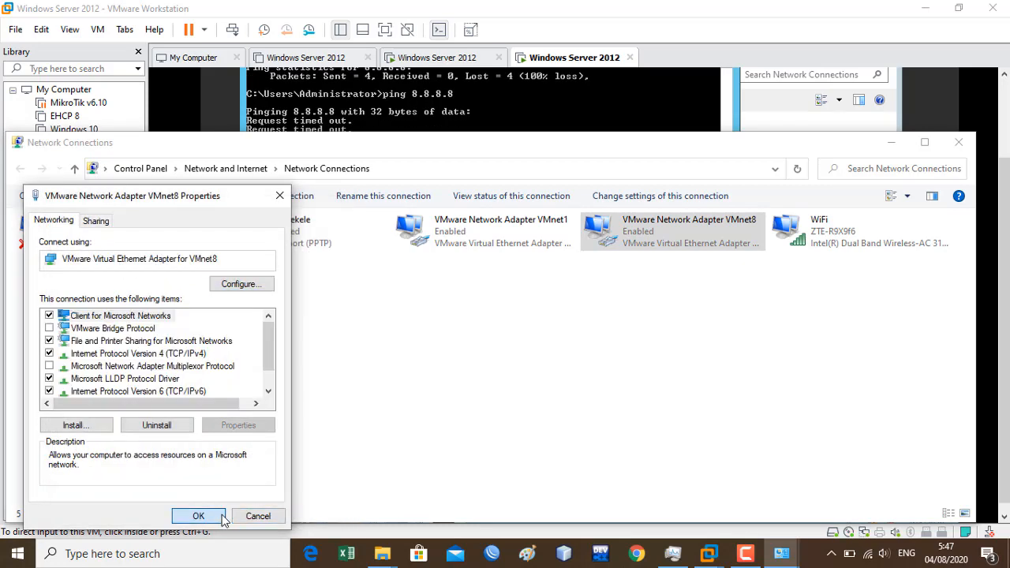
{"action": "left_click", "coordinate": [197, 516]}
{"action": "left_click", "coordinate": [565, 122]}
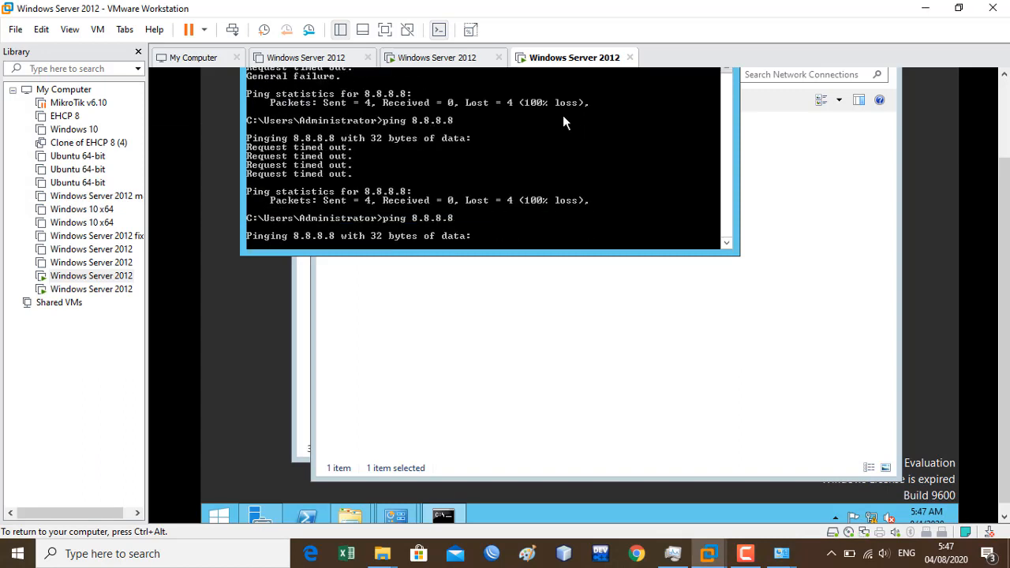
- Allow the host's WiFi to share its internet with VMnet8 as the home network
{"action": "left_click", "coordinate": [777, 554]}
{"action": "left_click", "coordinate": [860, 501]}
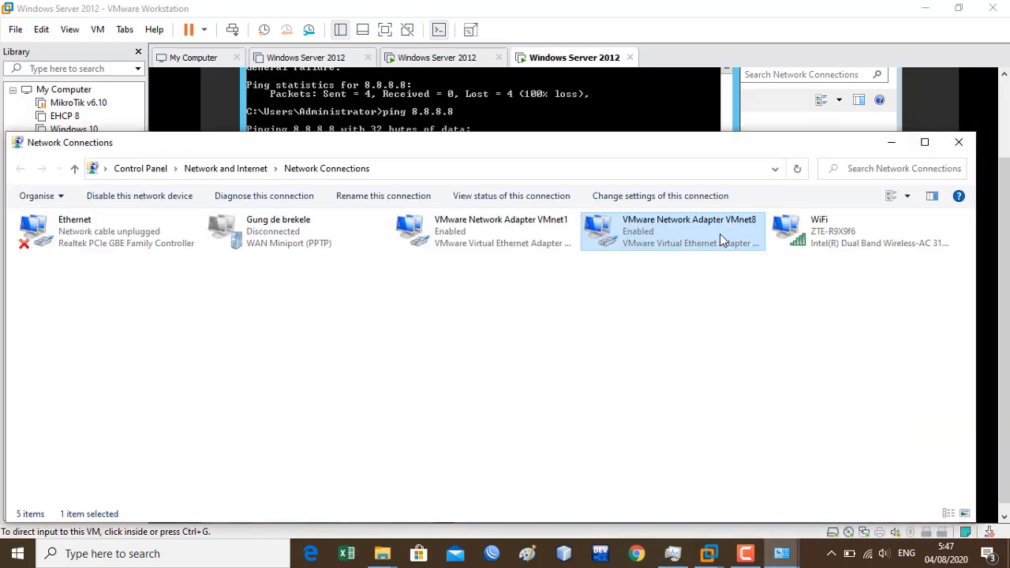
{"action": "mouse_move", "coordinate": [714, 156]}
{"action": "left_mouse_down"}
{"action": "mouse_move", "coordinate": [769, 390]}
{"action": "mouse_move", "coordinate": [705, 153]}
{"action": "mouse_move", "coordinate": [699, 165]}
{"action": "left_mouse_up"}
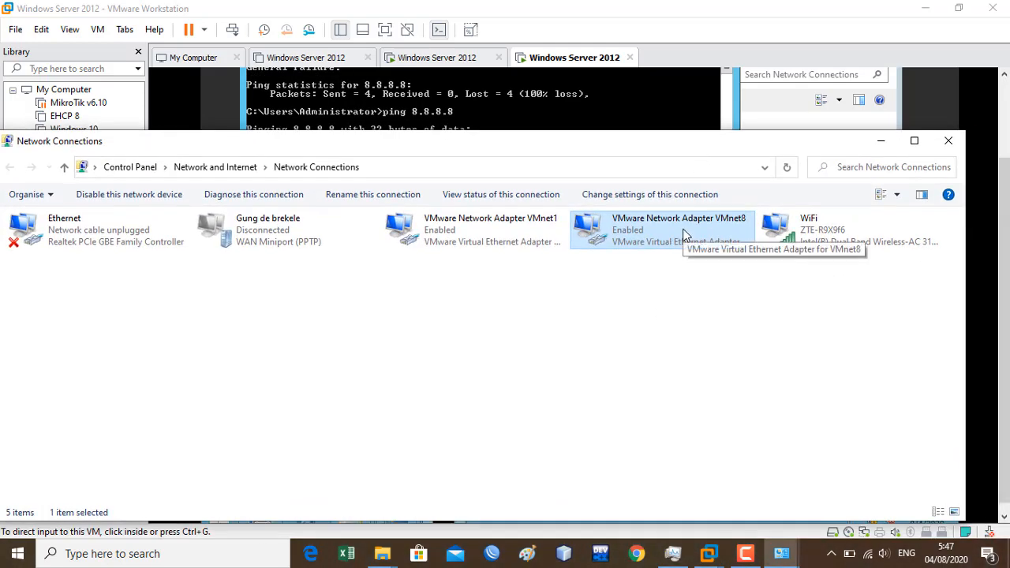
{"action": "right_click", "coordinate": [788, 232]}
{"action": "left_click", "coordinate": [828, 383]}
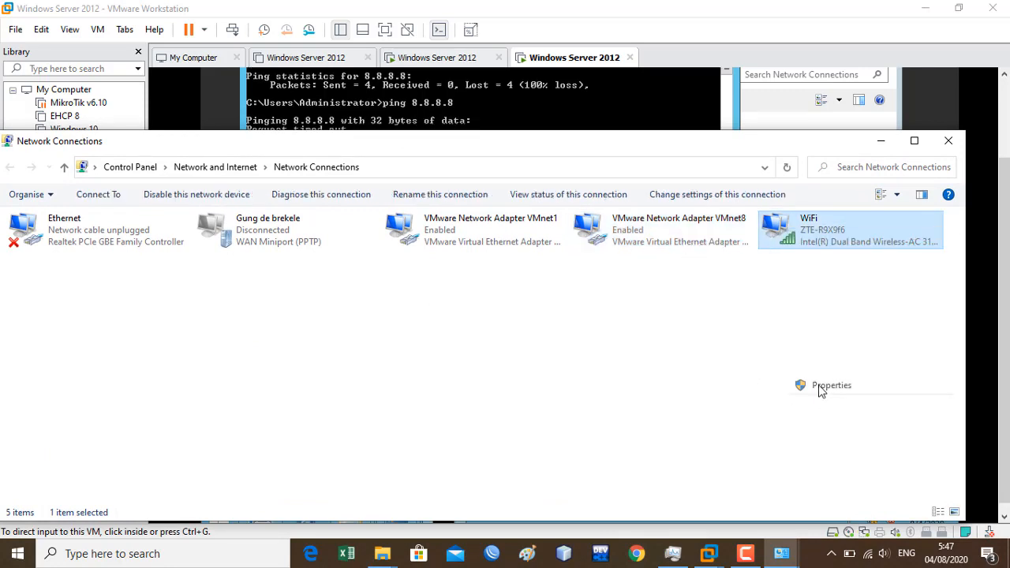
{"action": "left_click", "coordinate": [87, 220]}
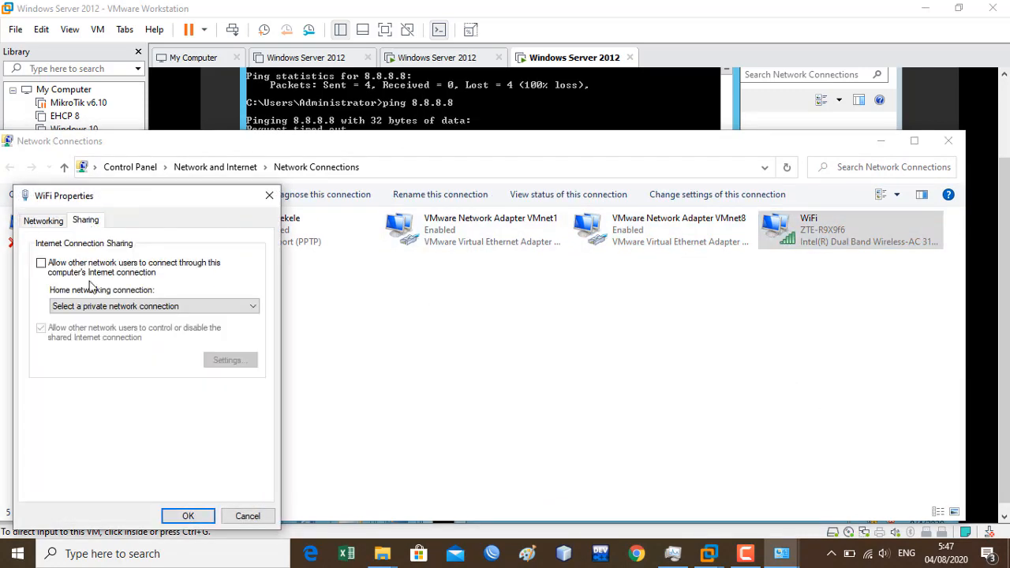
{"action": "left_click", "coordinate": [87, 272]}
{"action": "left_click", "coordinate": [153, 306]}
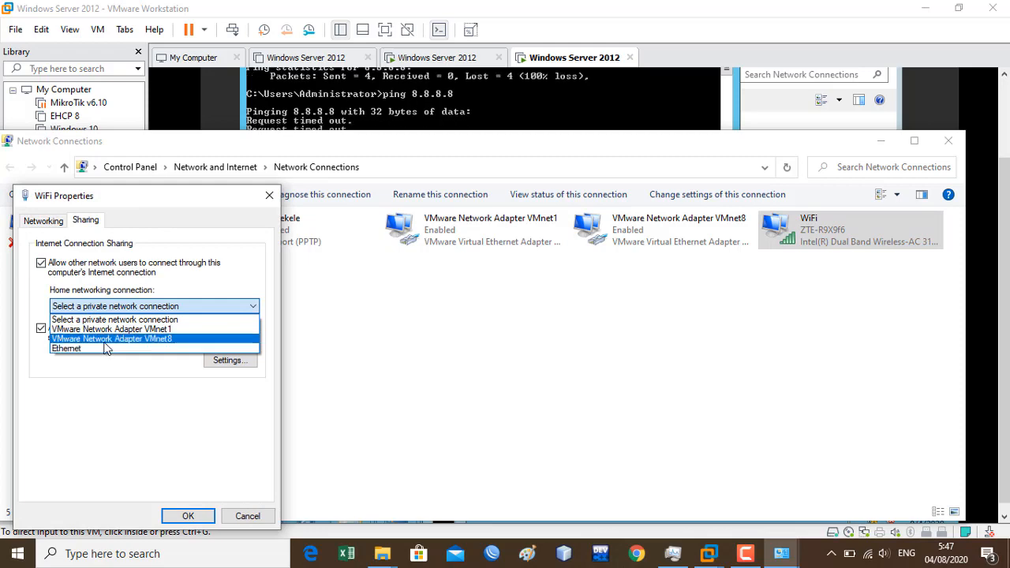
{"action": "left_click", "coordinate": [118, 339]}
{"action": "left_click", "coordinate": [189, 515]}
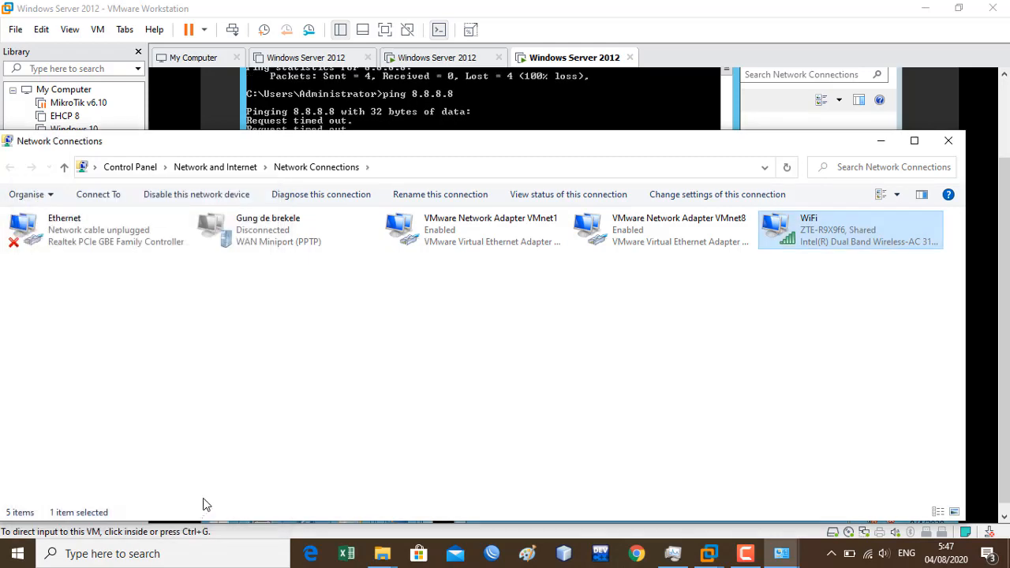
{"action": "left_click", "coordinate": [469, 117]}
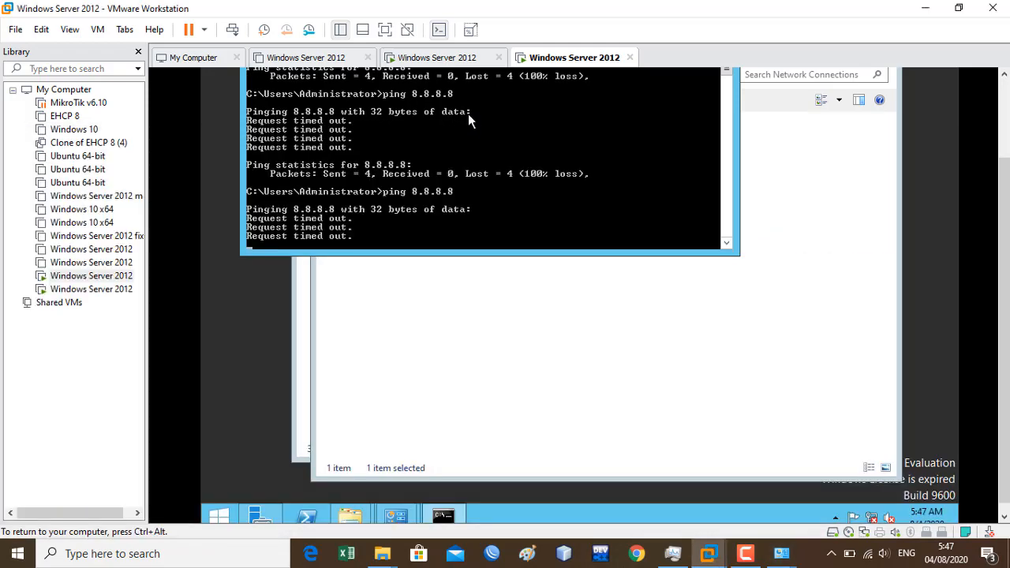
- Rerun ping 8.8.8.8 twice until 4 of 4 replies return with 0% loss
{"action": "key", "text": "Up"}
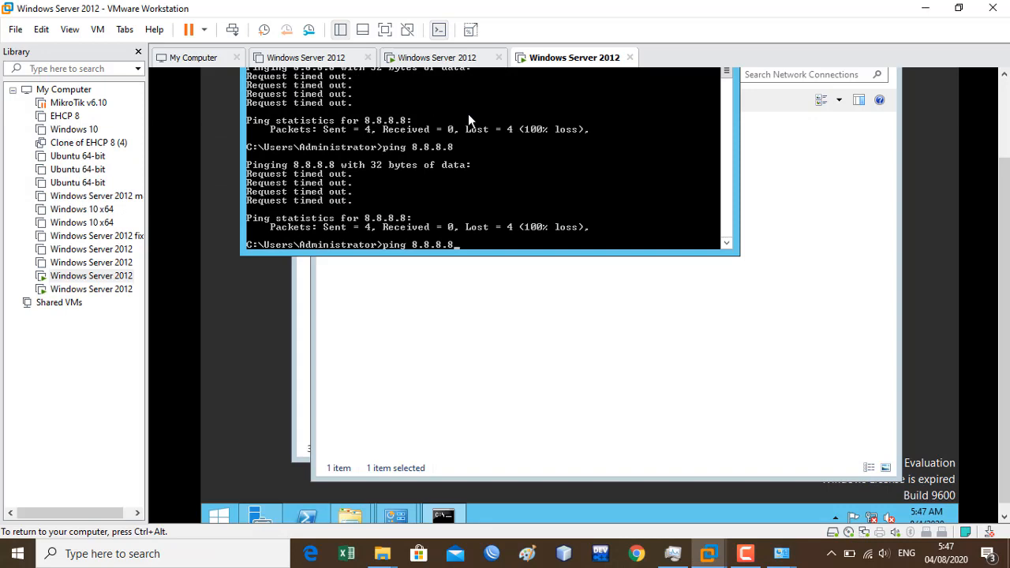
{"action": "key", "text": "Return"}
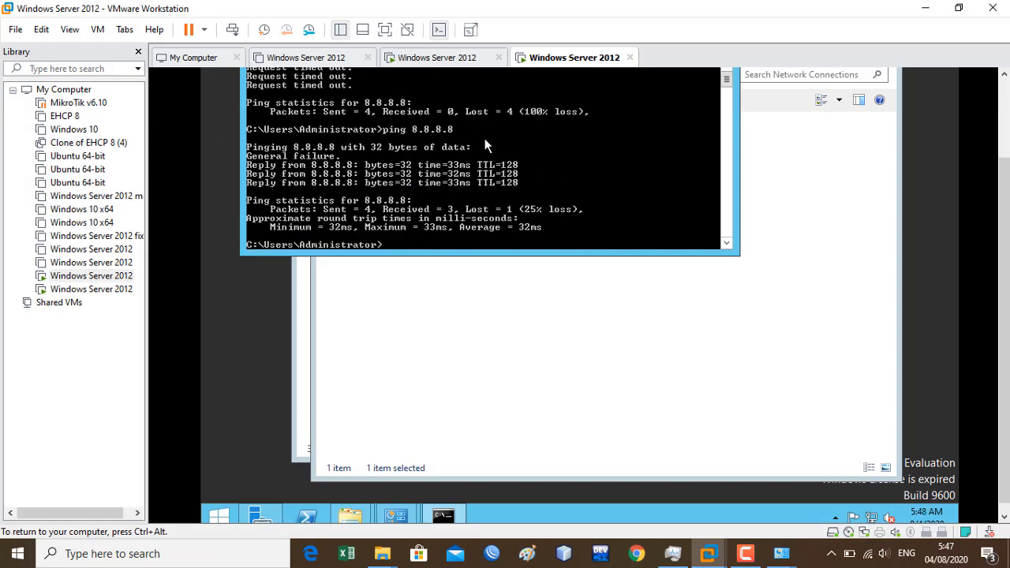
{"action": "key", "text": "Up"}
{"action": "key", "text": "Return"}
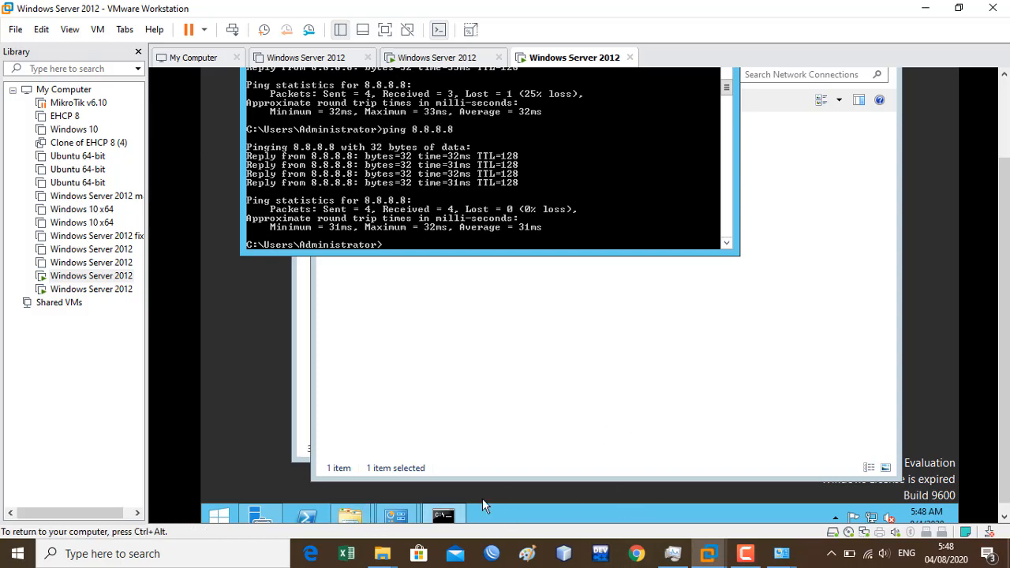
- Turn off internet sharing in the host WiFi adapter's properties
{"action": "left_click", "coordinate": [784, 556]}
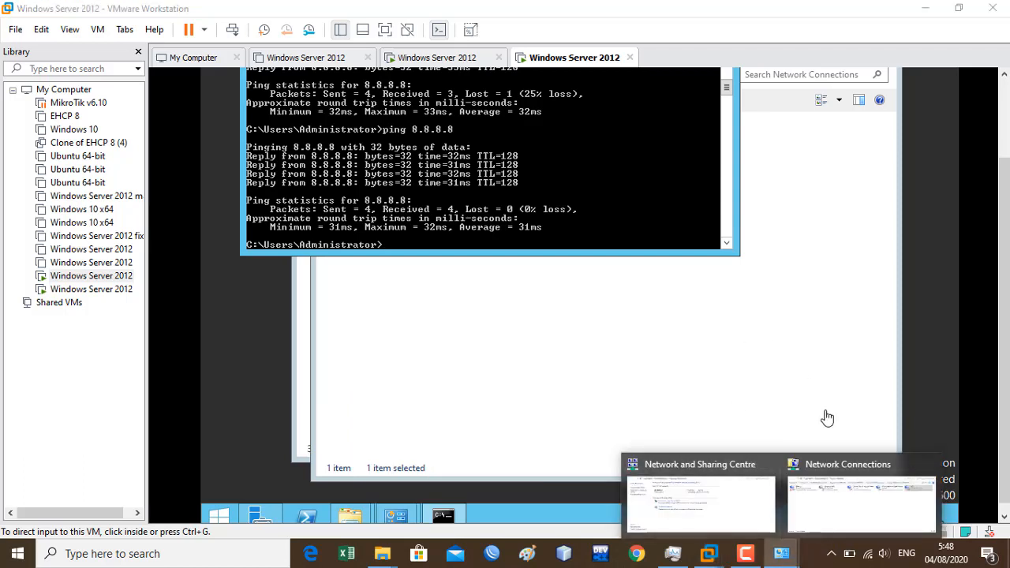
{"action": "left_click", "coordinate": [830, 472]}
{"action": "right_click", "coordinate": [706, 227]}
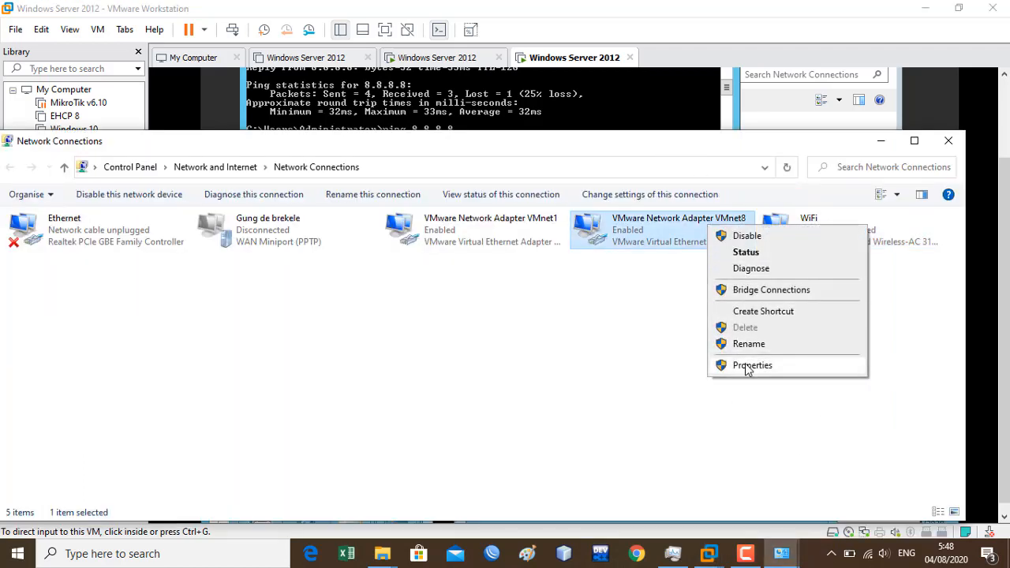
{"action": "left_click", "coordinate": [865, 223]}
{"action": "right_click", "coordinate": [865, 224]}
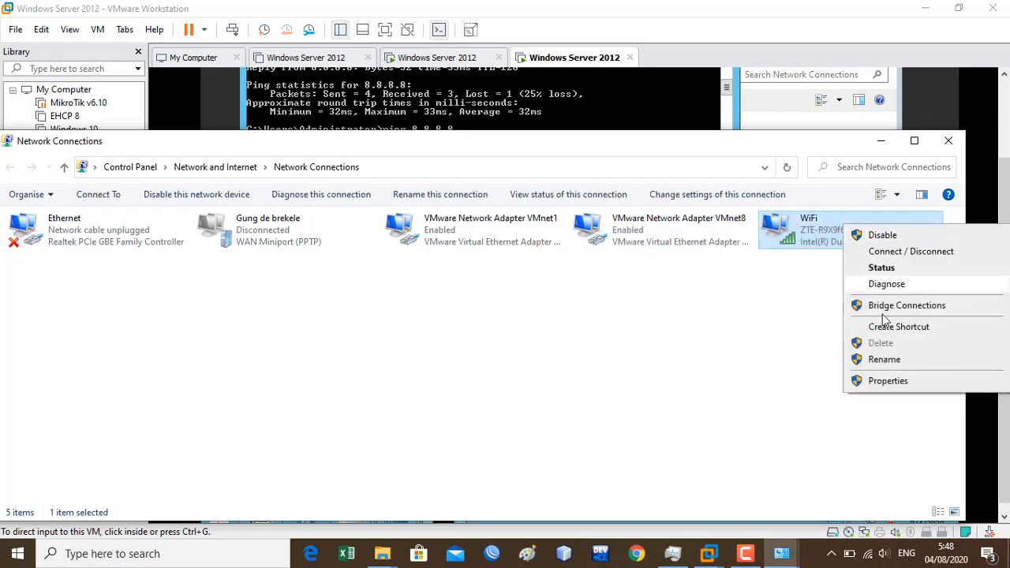
{"action": "left_click", "coordinate": [886, 382]}
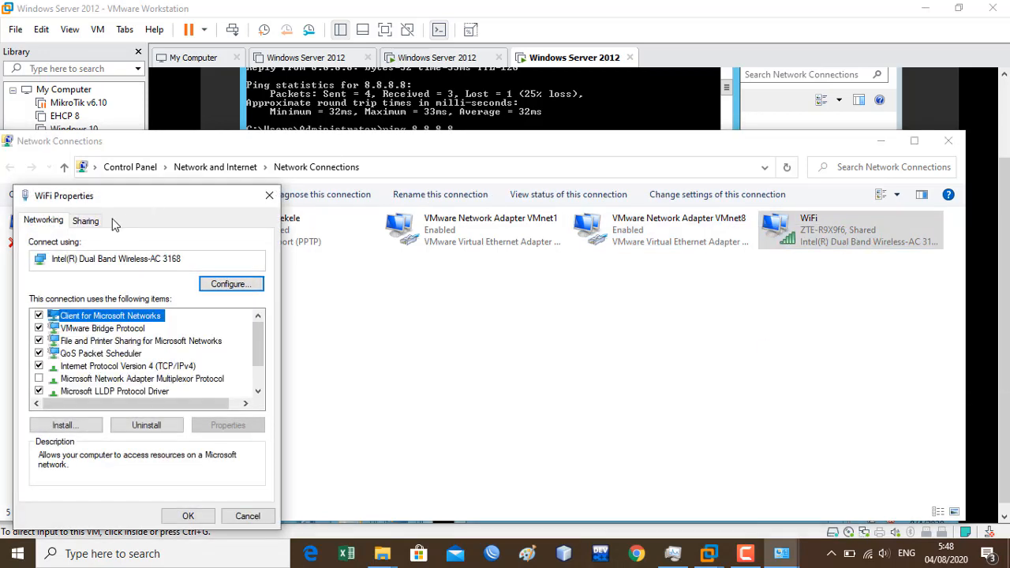
{"action": "left_click", "coordinate": [92, 227]}
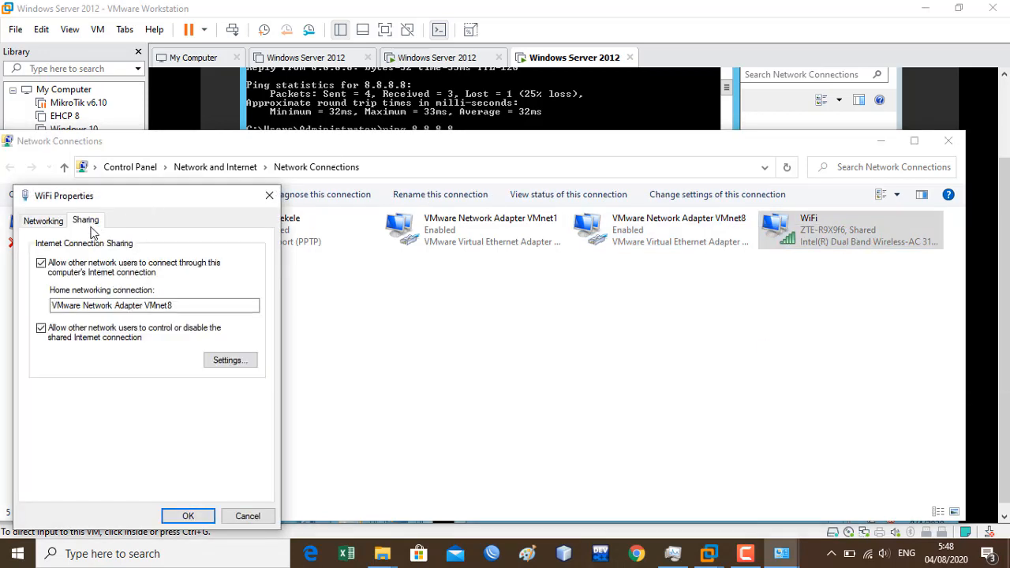
{"action": "left_click", "coordinate": [202, 516]}
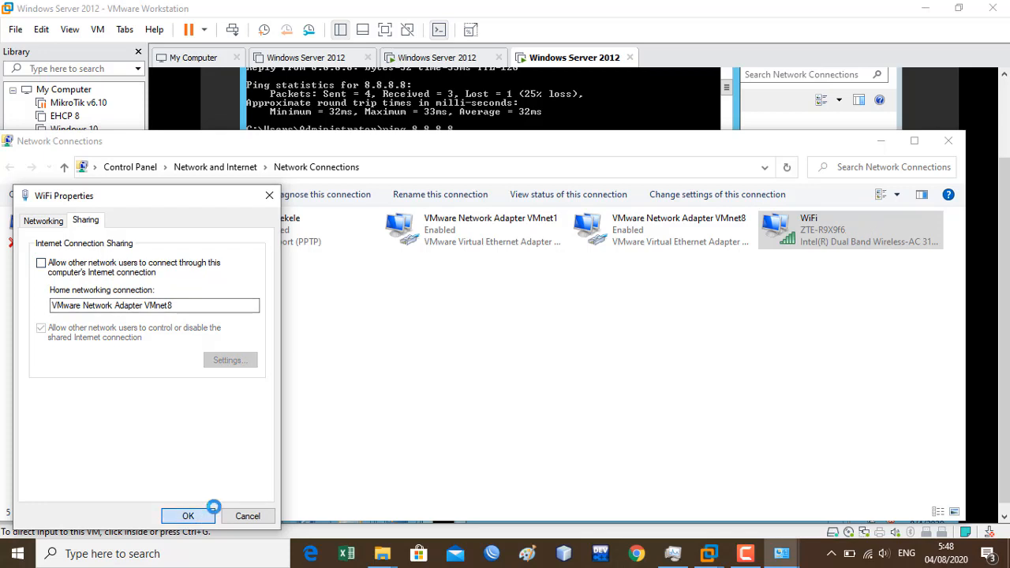
- Review VMnet8's IPv4 settings and close them unchanged
{"action": "left_click", "coordinate": [645, 235]}
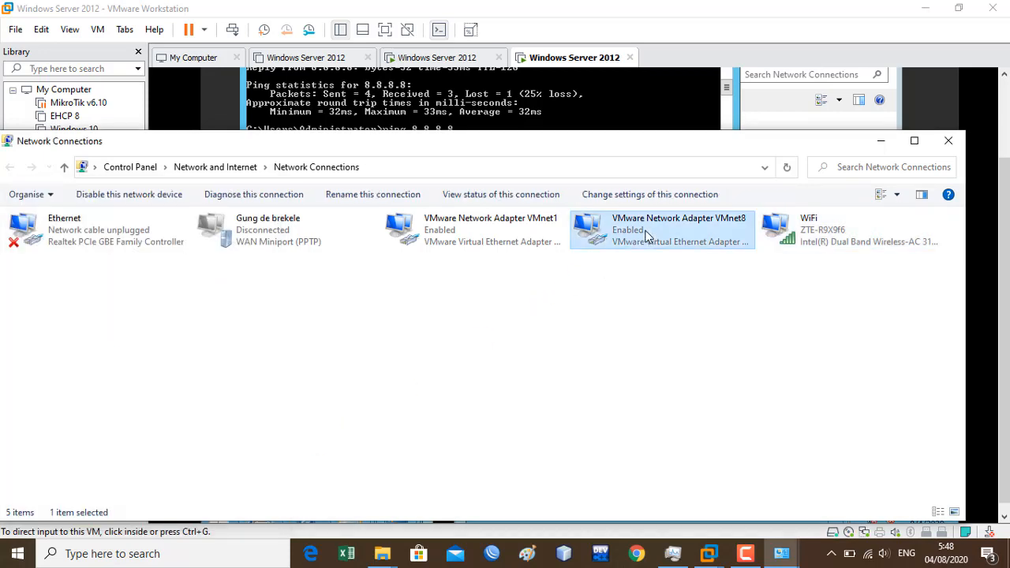
{"action": "right_click", "coordinate": [645, 235]}
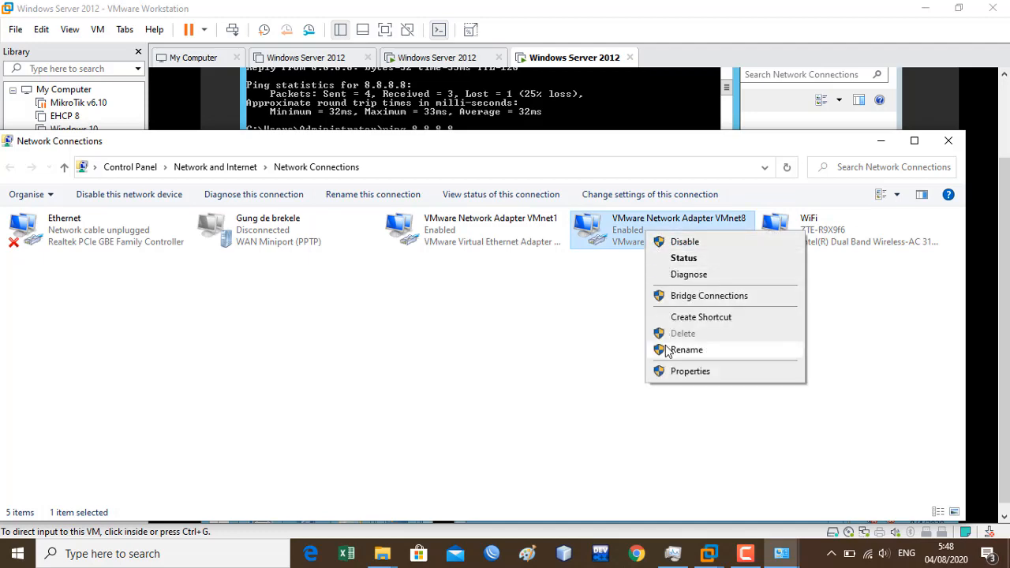
{"action": "left_click", "coordinate": [678, 370]}
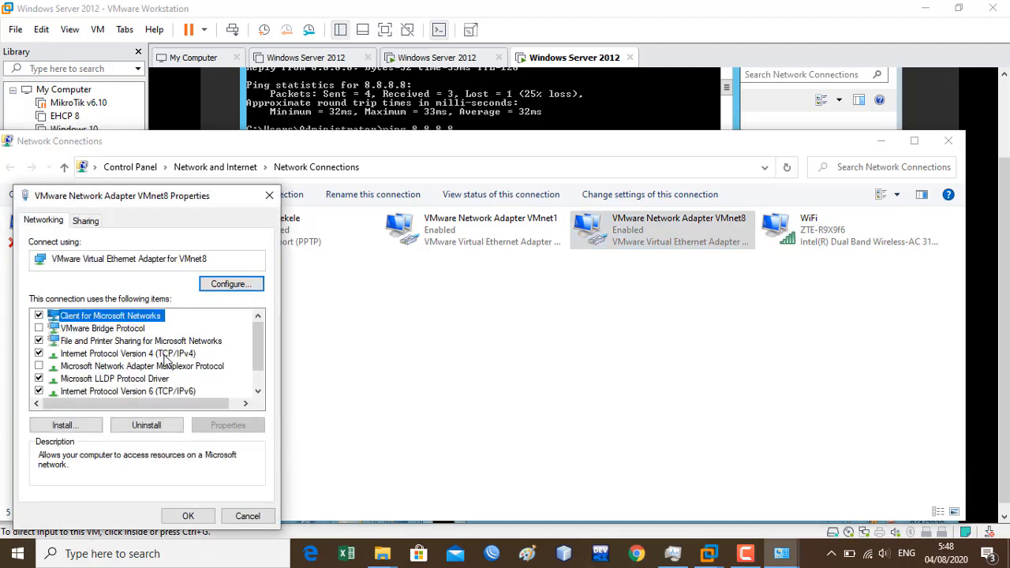
{"action": "left_click", "coordinate": [165, 355]}
{"action": "double_click", "coordinate": [165, 355]}
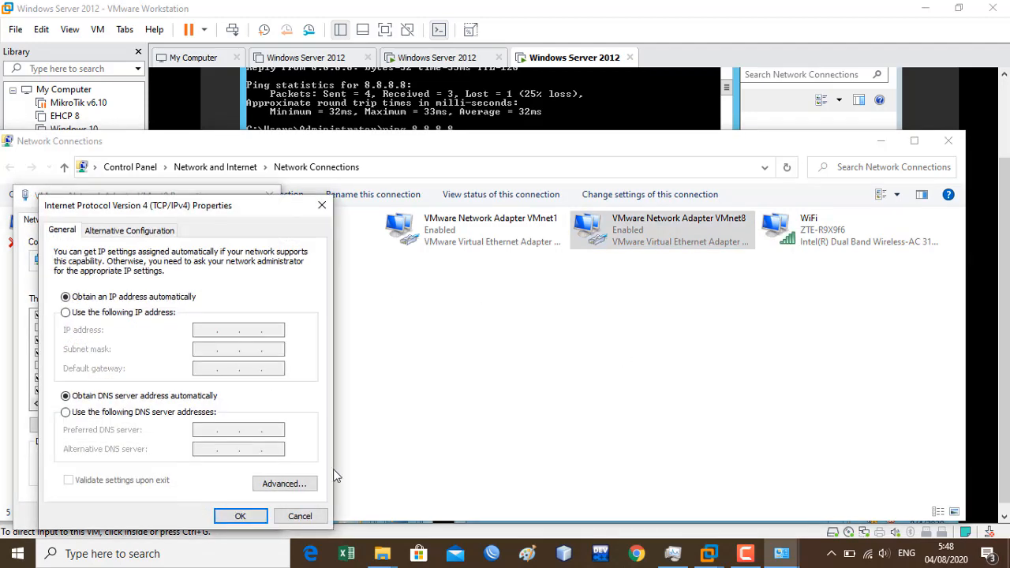
{"action": "left_click", "coordinate": [223, 517]}
{"action": "left_click", "coordinate": [199, 517]}
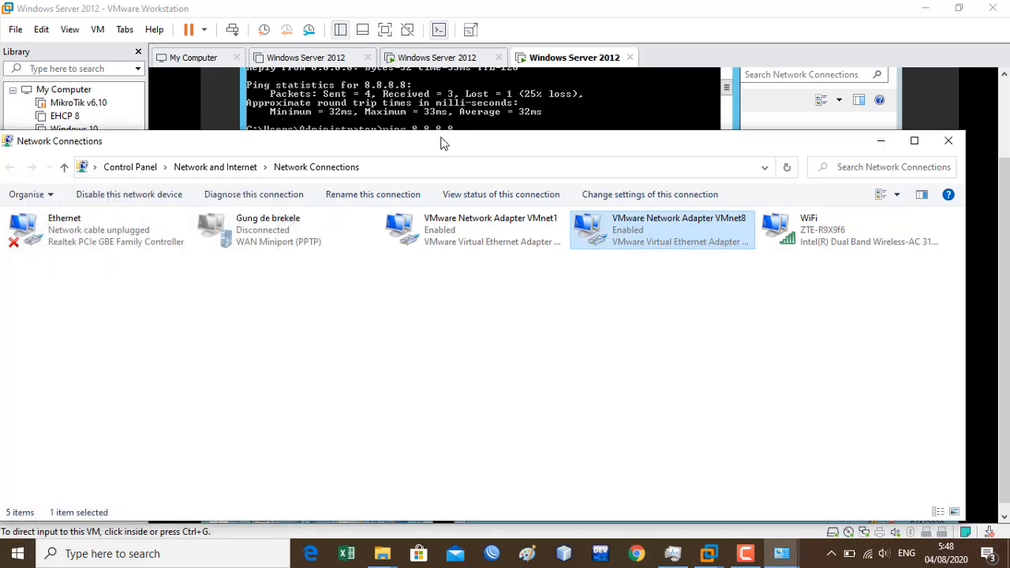
- Rerun ping 8.8.8.8 in the VM; the first request times out
{"action": "left_click", "coordinate": [485, 116]}
{"action": "key", "text": "Up"}
{"action": "key", "text": "Return"}
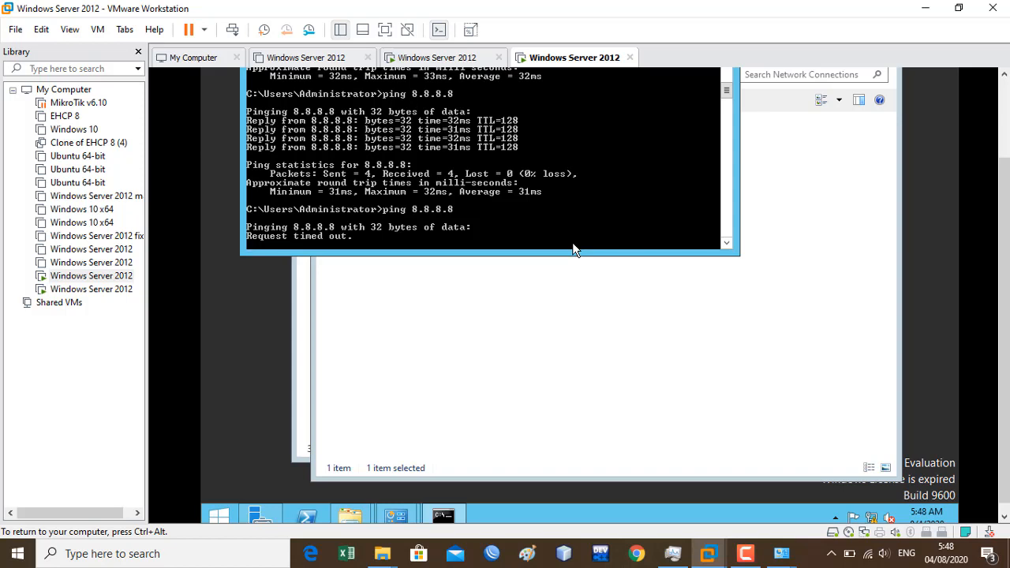
- Stop the running ping and share the host WiFi internet with VMware Network Adapter VMnet8
{"action": "key", "text": "ctrl+c"}
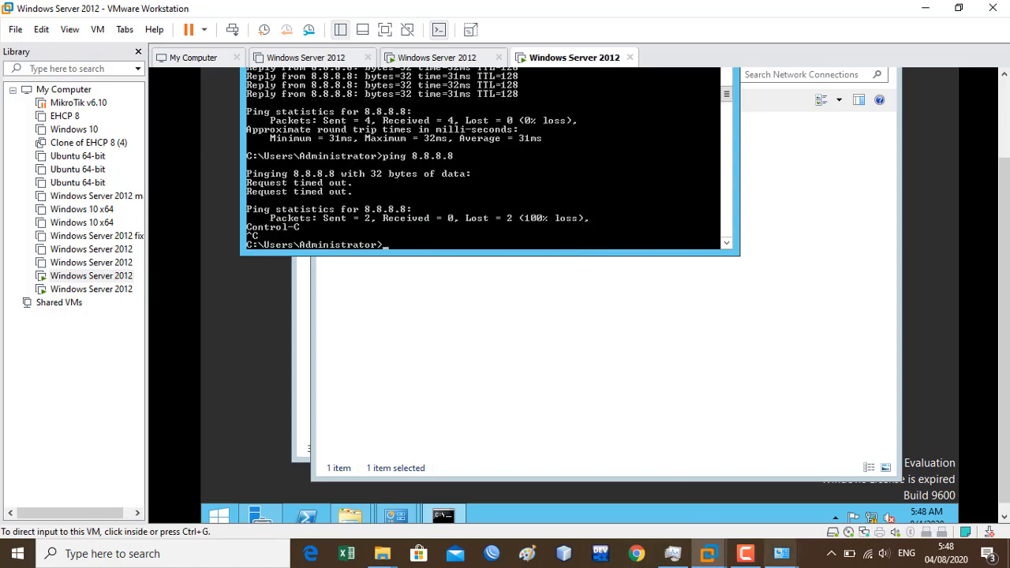
{"action": "mouse_move", "coordinate": [777, 554]}
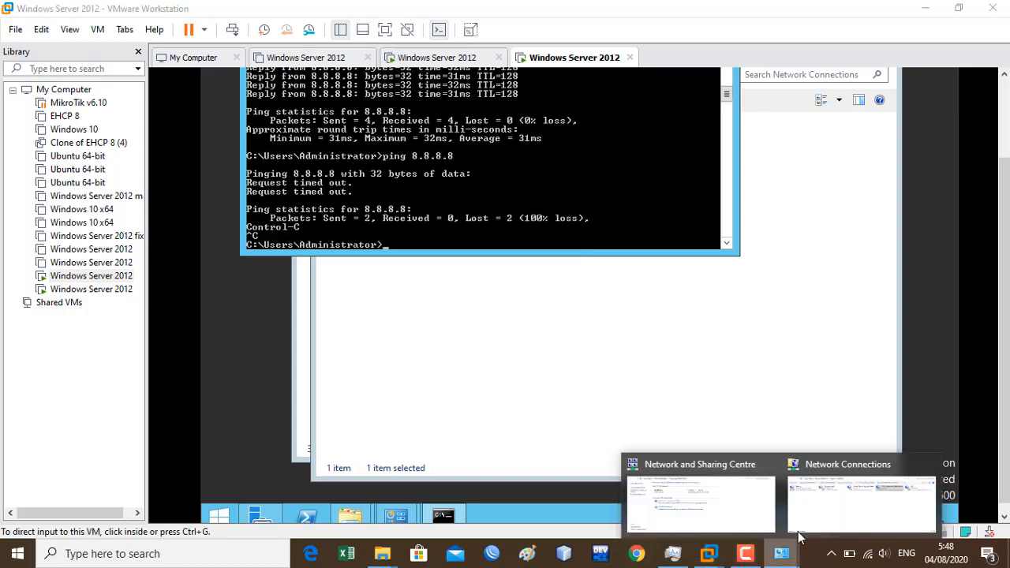
{"action": "left_click", "coordinate": [840, 485]}
{"action": "right_click", "coordinate": [778, 221]}
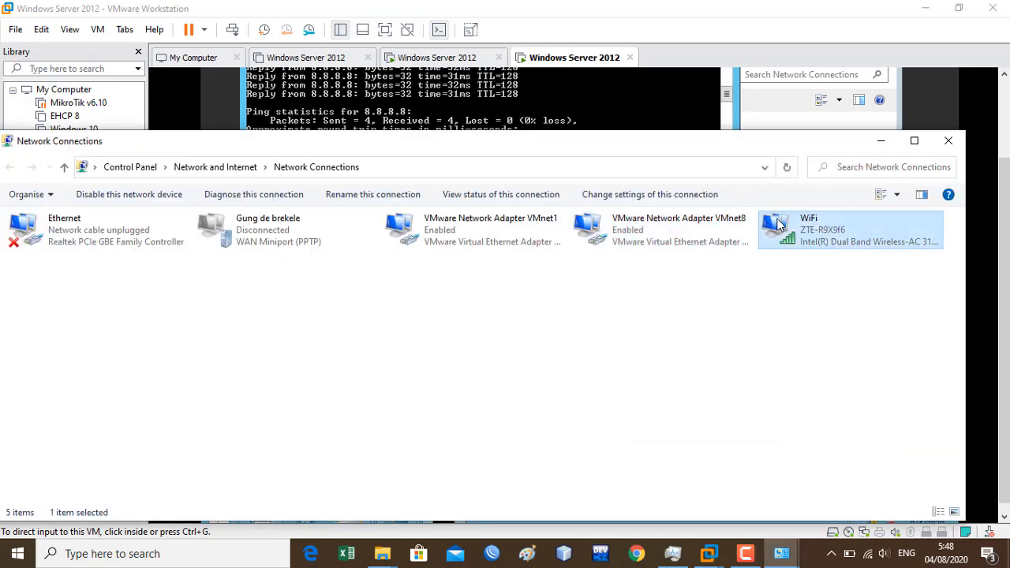
{"action": "left_click", "coordinate": [804, 377]}
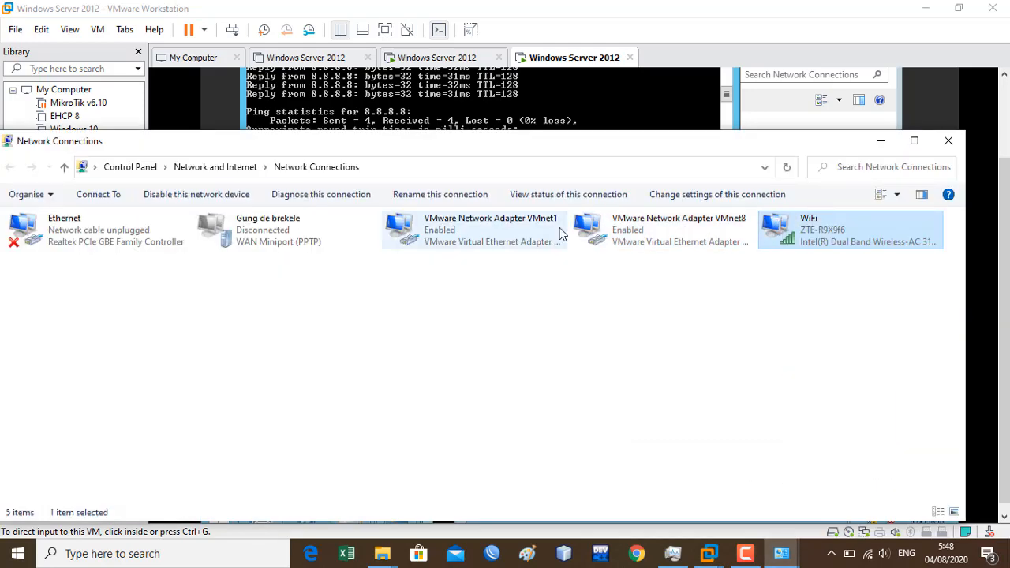
{"action": "left_click", "coordinate": [87, 221]}
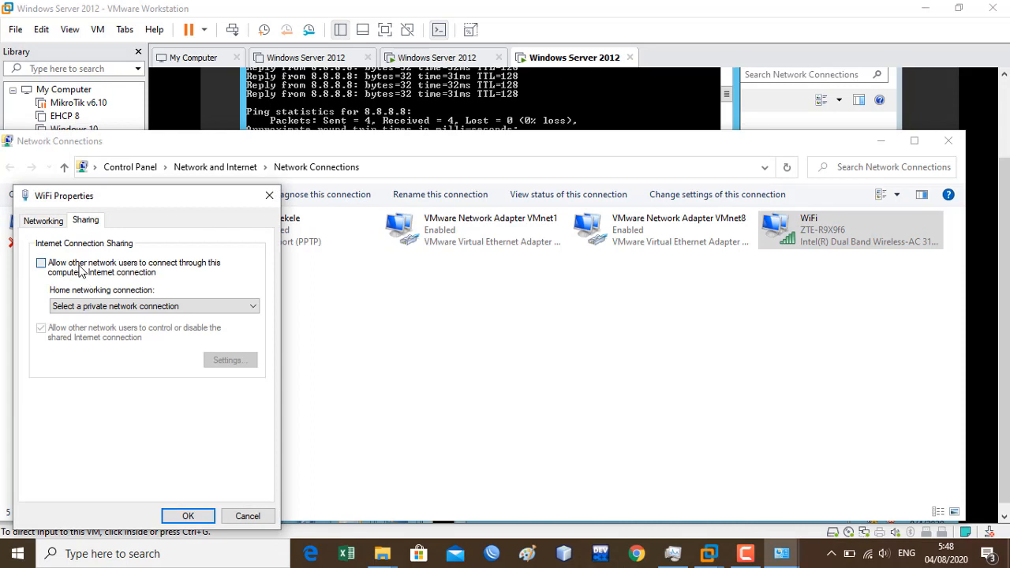
{"action": "left_click", "coordinate": [41, 263]}
{"action": "left_click", "coordinate": [154, 306]}
{"action": "left_click", "coordinate": [111, 337]}
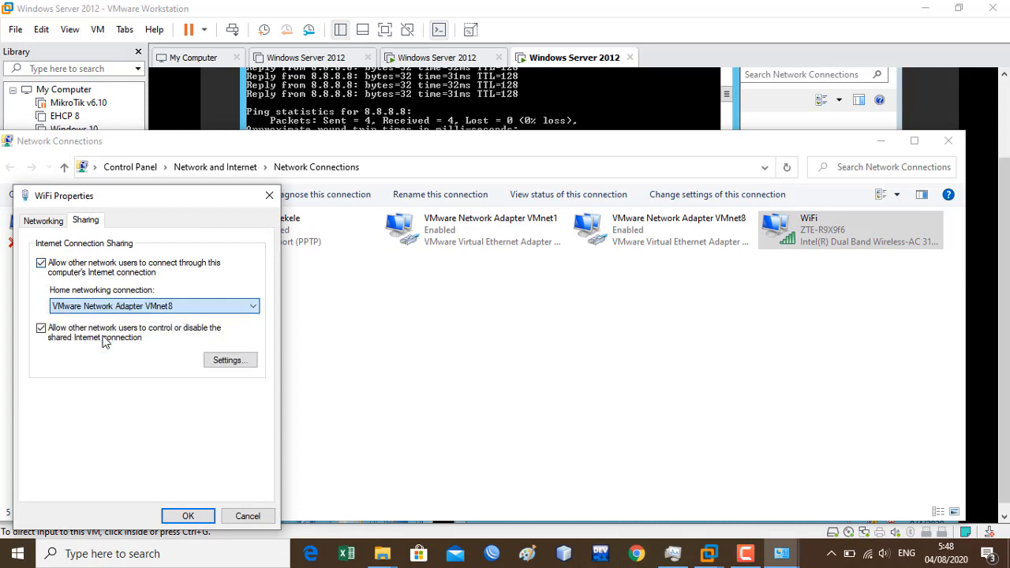
{"action": "left_click", "coordinate": [188, 517]}
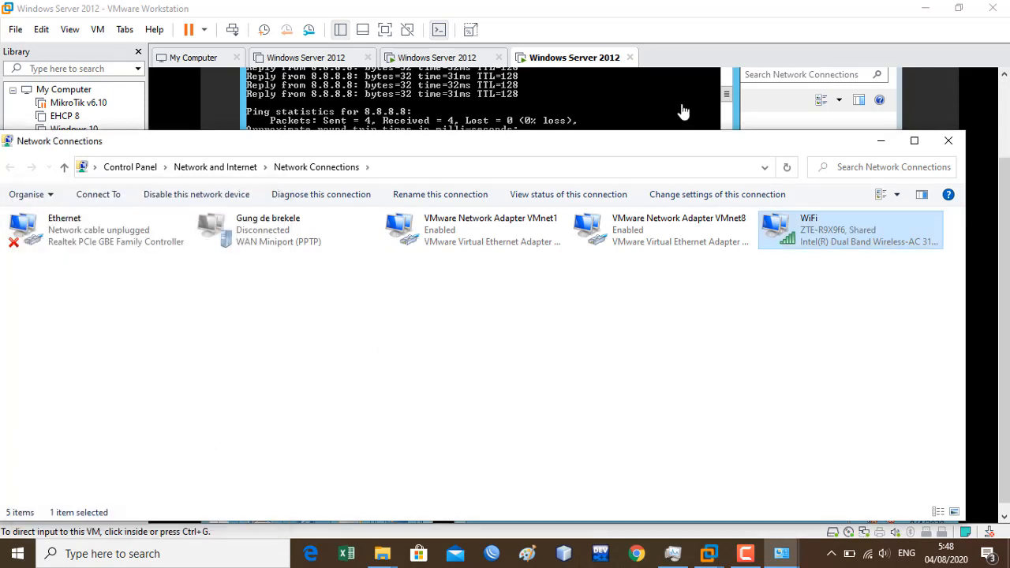
- Rerun ping 8.8.8.8 in the server VM to check internet access
{"action": "left_click", "coordinate": [595, 116]}
{"action": "key", "text": "Up"}
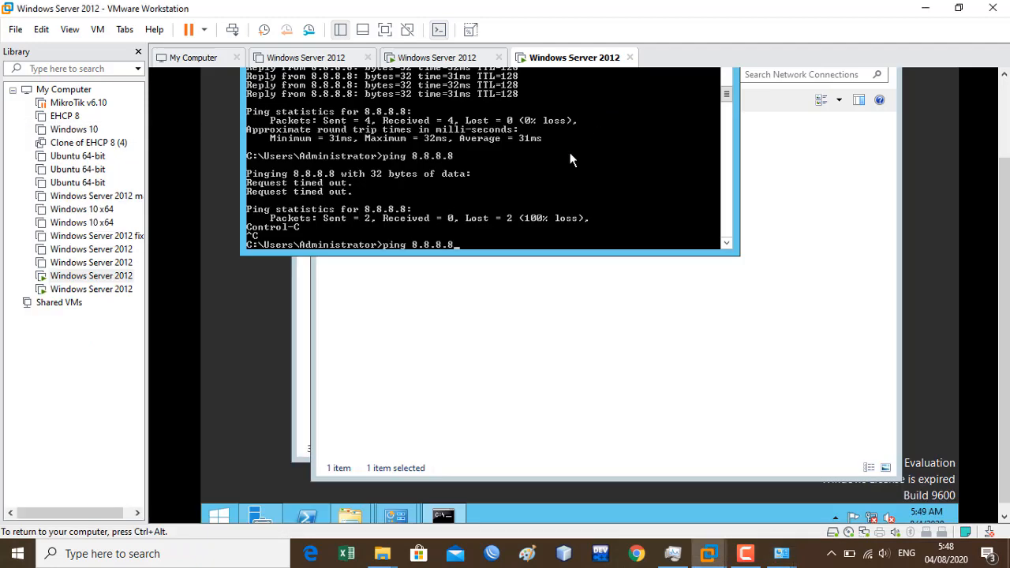
{"action": "key", "text": "Return"}
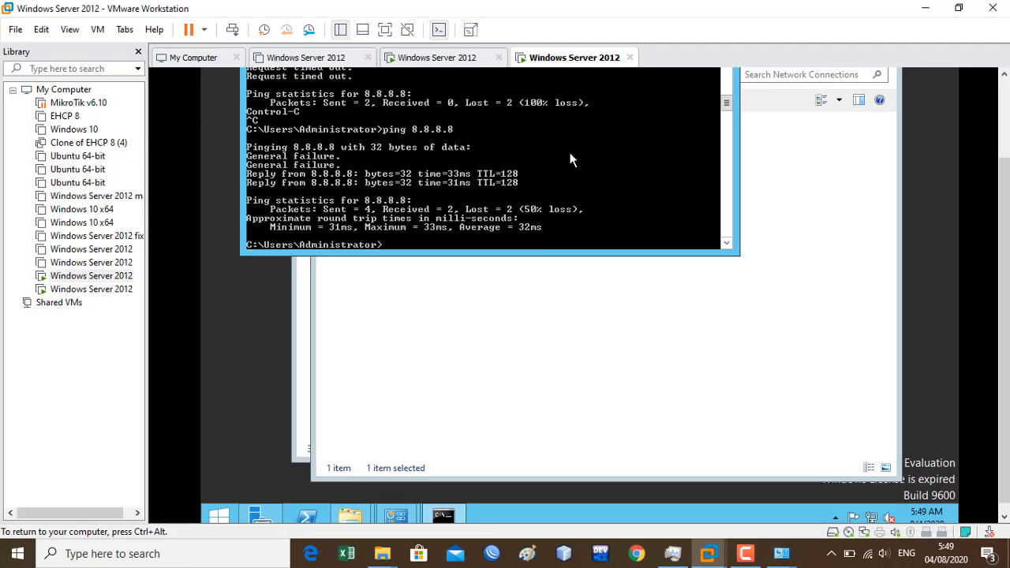
- Minimize the server's Network Connections, Command Prompt and Network and Sharing Center windows
{"action": "left_click", "coordinate": [795, 248]}
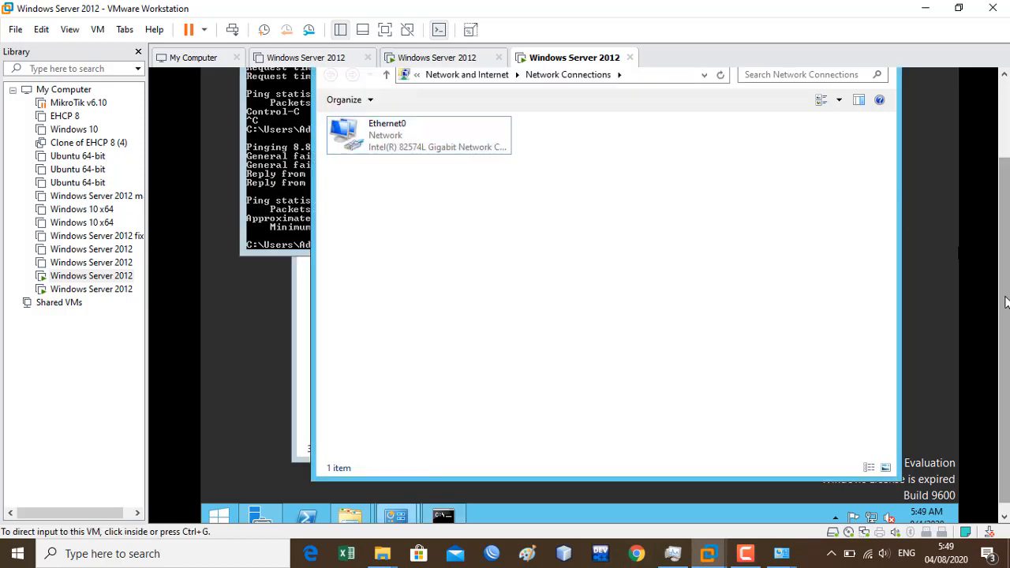
{"action": "left_click_drag", "start_coordinate": [1005, 302], "coordinate": [1006, 246]}
{"action": "left_click", "coordinate": [833, 120]}
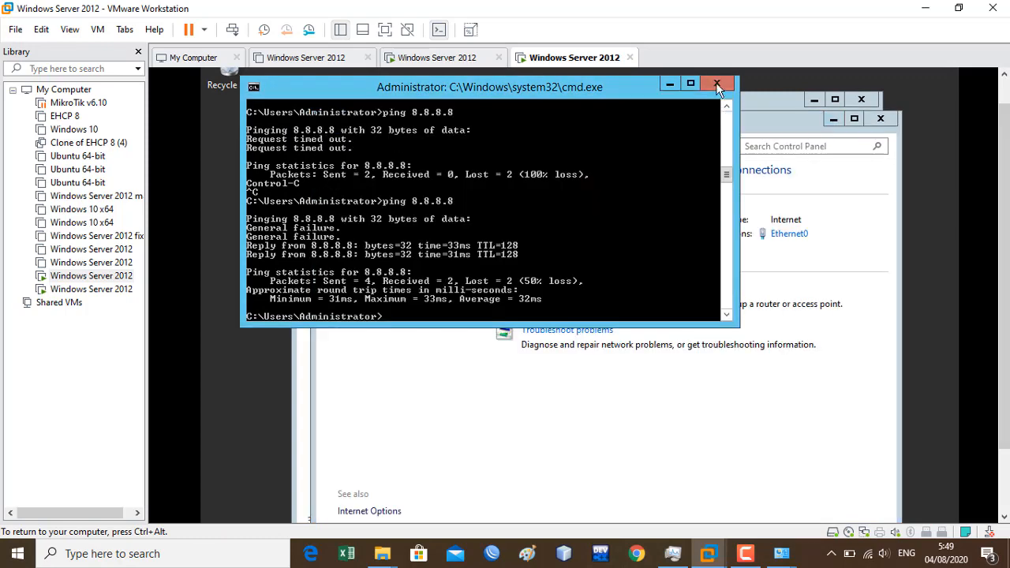
{"action": "left_click", "coordinate": [669, 84]}
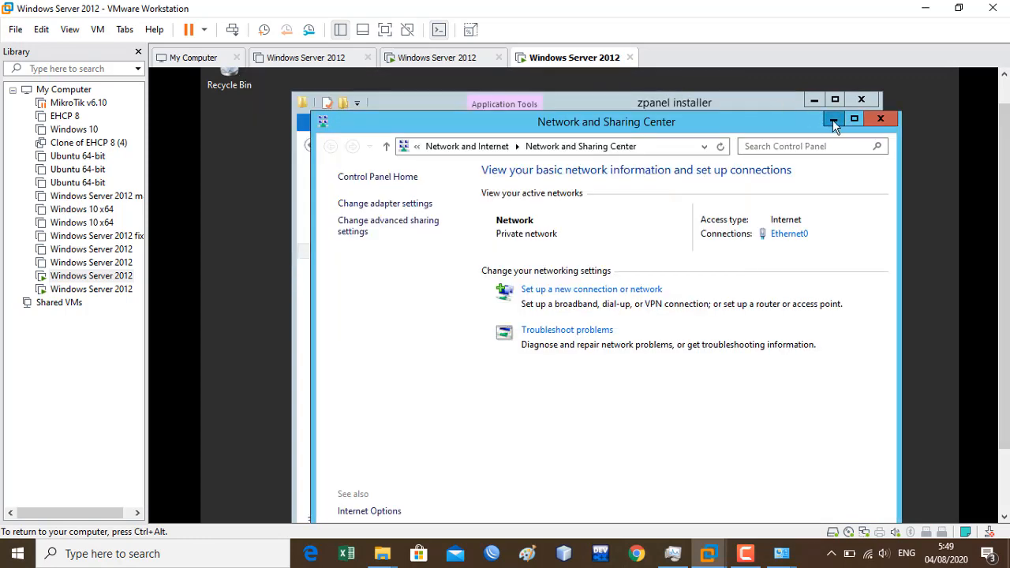
{"action": "left_click", "coordinate": [833, 122]}
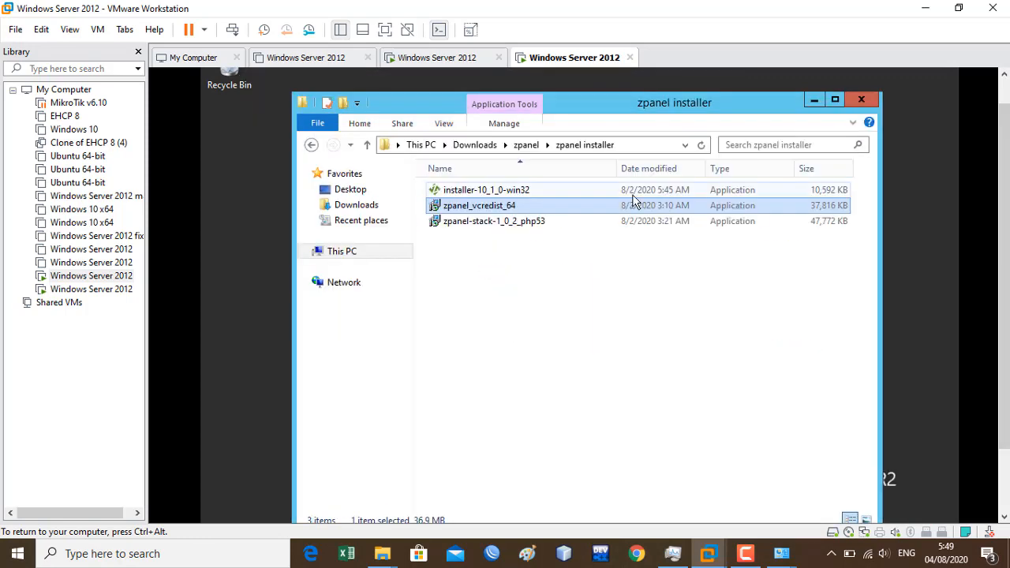
- Launch zpanel-stack-1_0_2_php53 and proceed through Next and Install to start extraction
{"action": "double_click", "coordinate": [528, 224]}
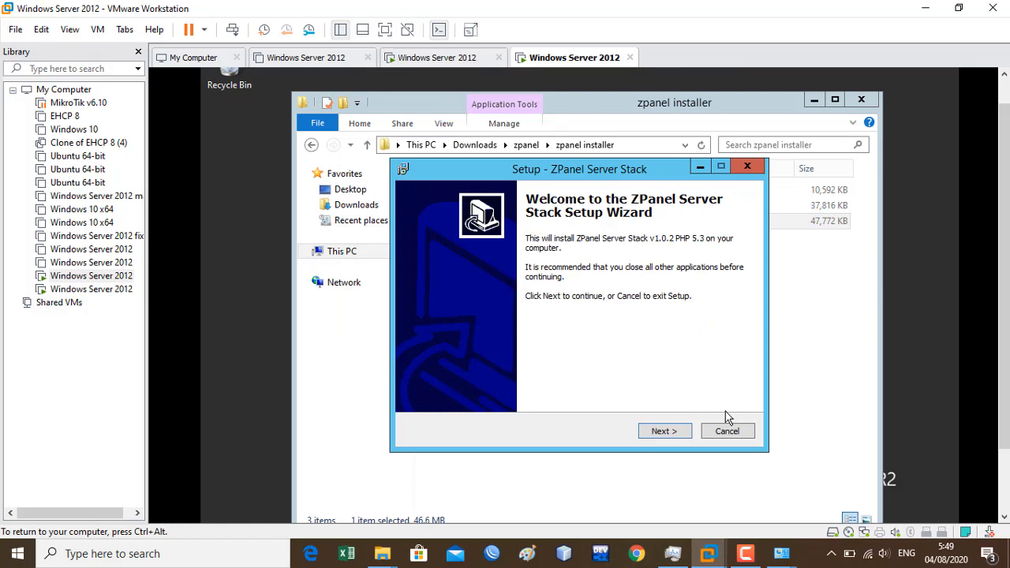
{"action": "left_click", "coordinate": [667, 436]}
{"action": "left_click", "coordinate": [668, 437]}
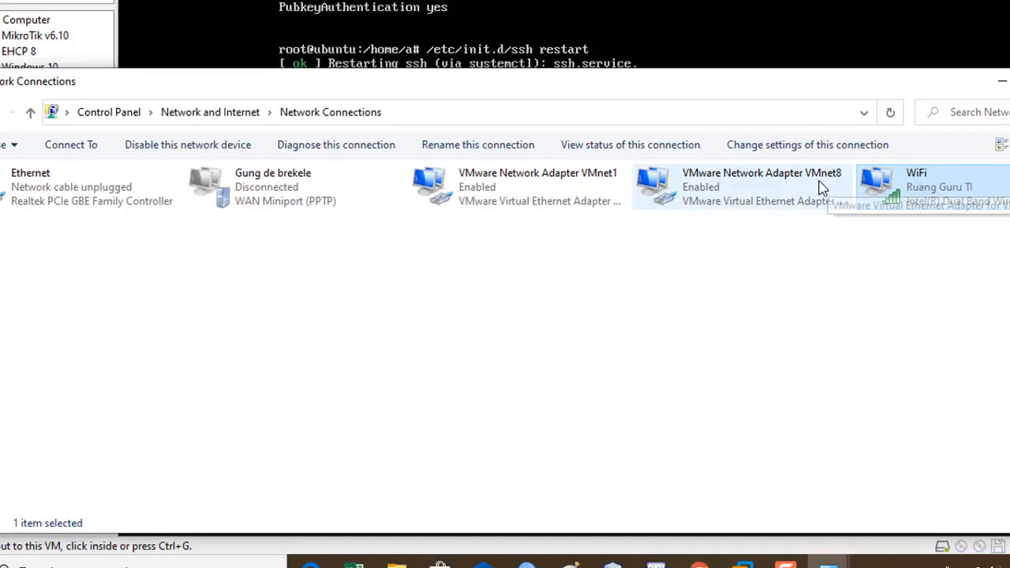
- Share the host WiFi internet connection with VMware Network Adapter VMnet8
{"action": "right_click", "coordinate": [873, 196]}
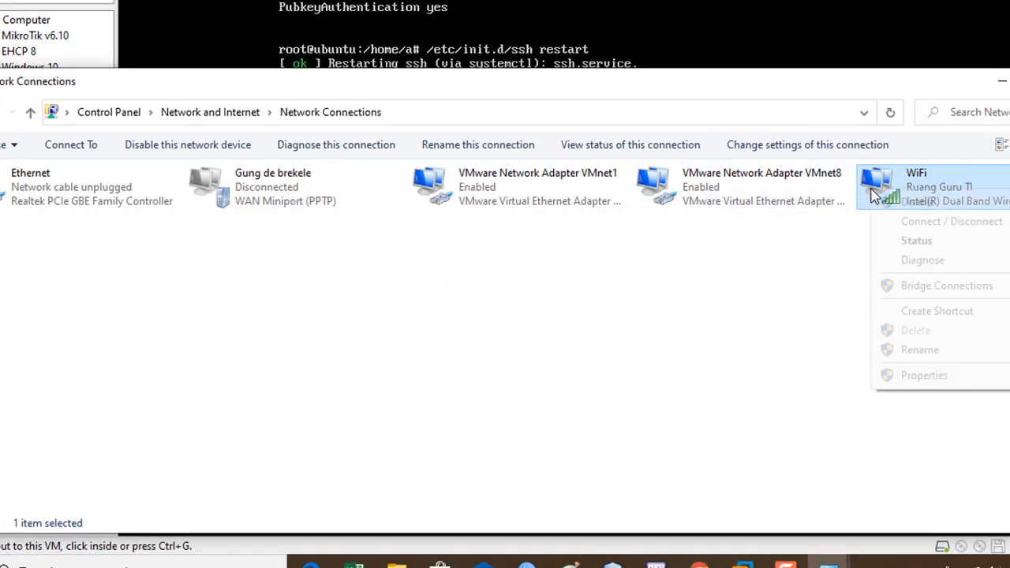
{"action": "left_click", "coordinate": [921, 376]}
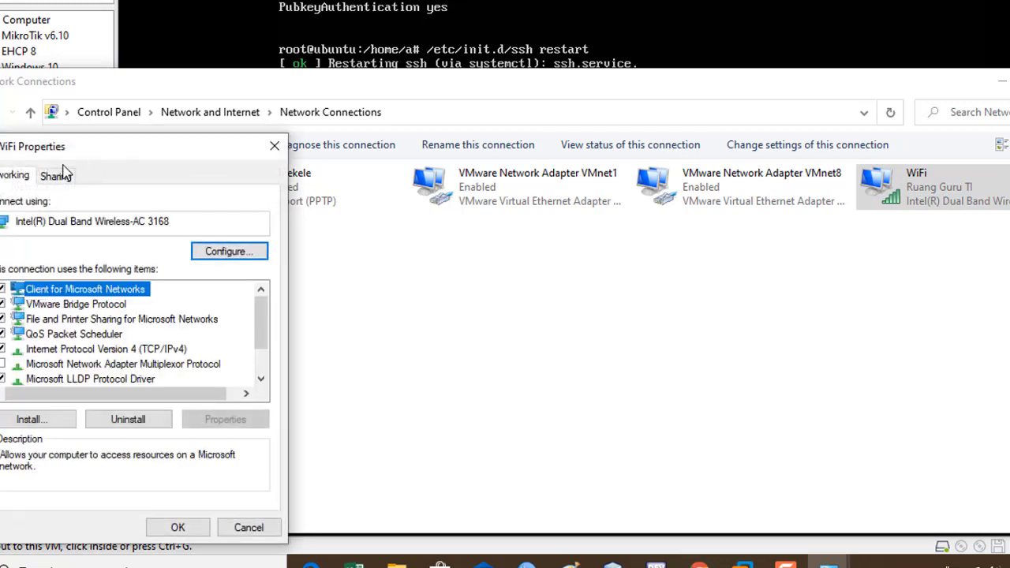
{"action": "left_click", "coordinate": [62, 174]}
{"action": "left_click", "coordinate": [53, 235]}
{"action": "left_click", "coordinate": [117, 278]}
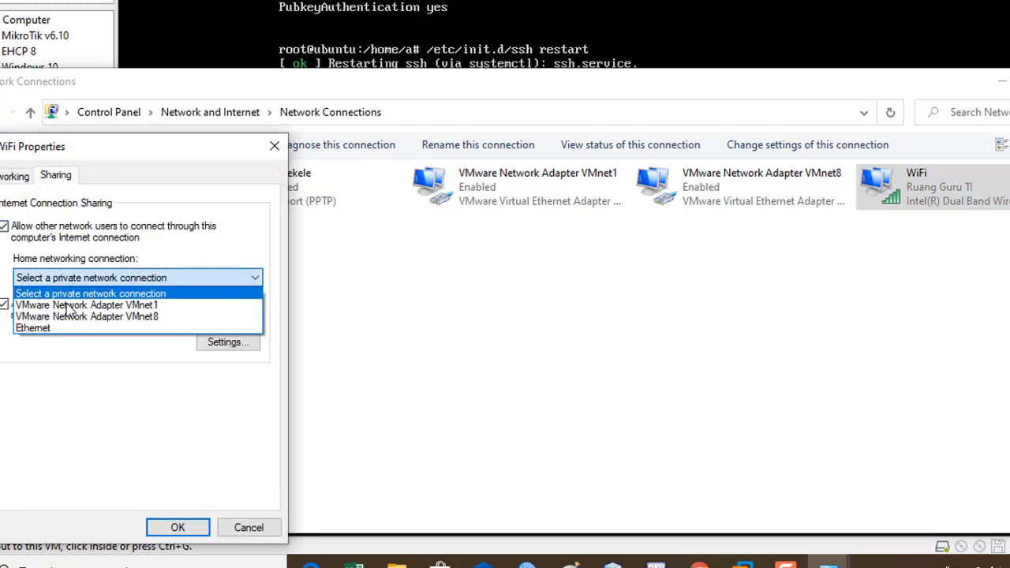
{"action": "left_click", "coordinate": [71, 316]}
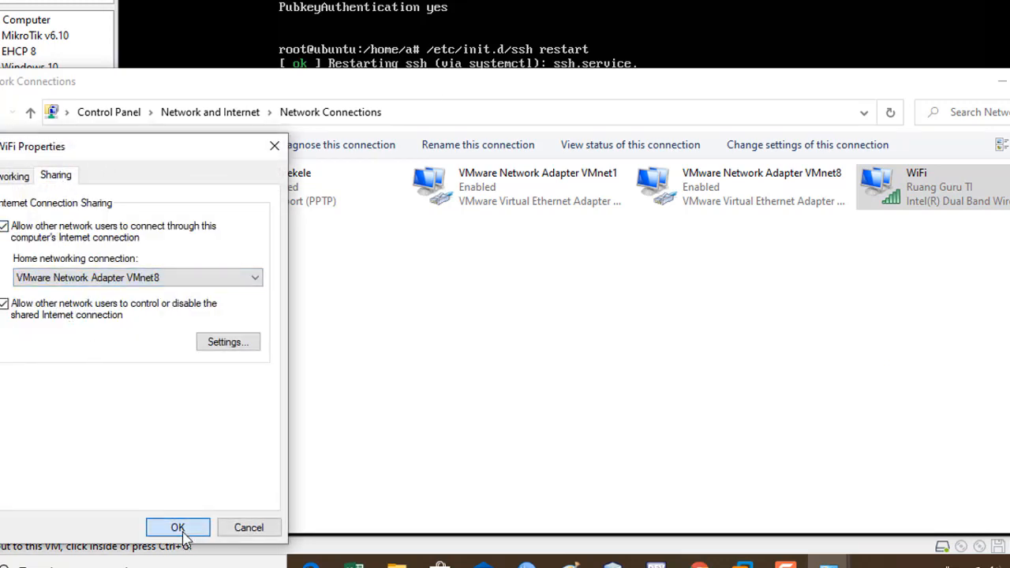
{"action": "left_click", "coordinate": [180, 526]}
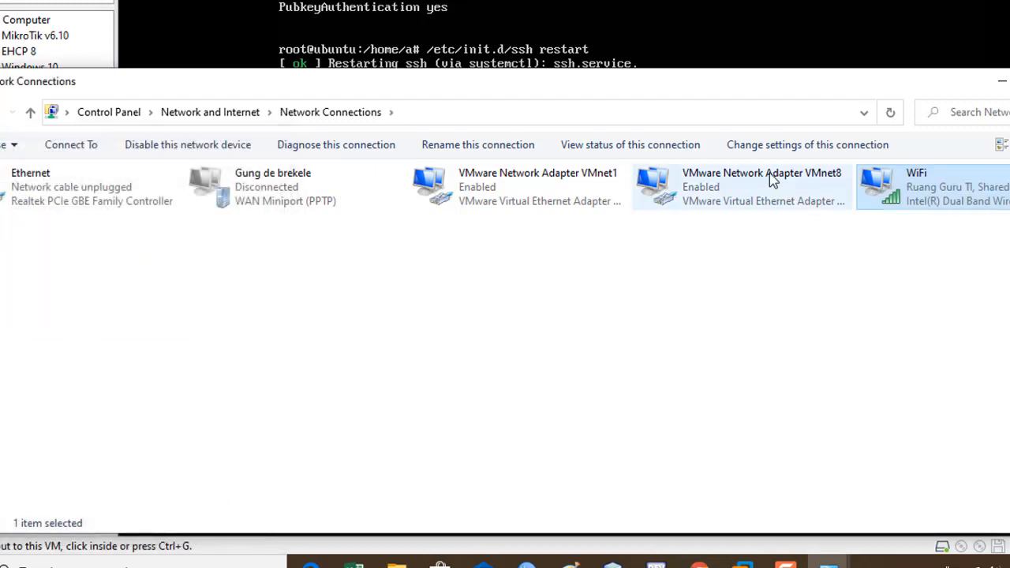
- Set VMnet8's IPv4 to obtain both IP address and DNS servers automatically
{"action": "right_click", "coordinate": [767, 174]}
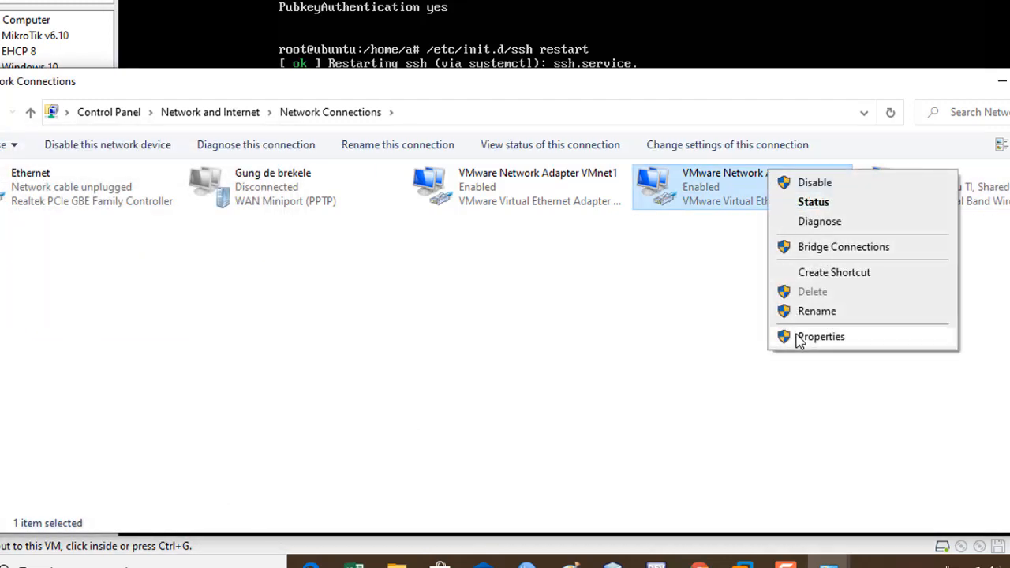
{"action": "left_click", "coordinate": [796, 336]}
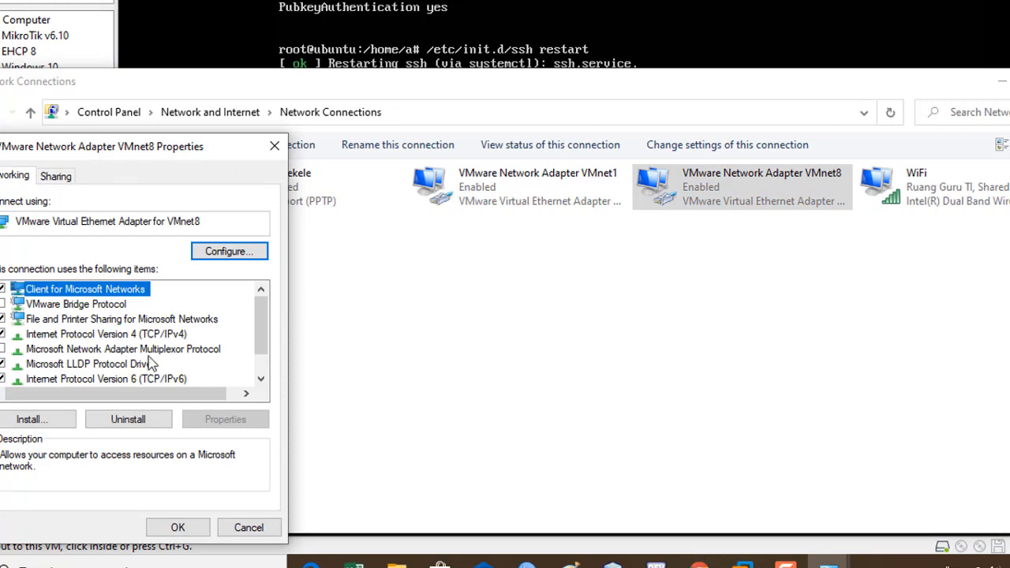
{"action": "double_click", "coordinate": [140, 336]}
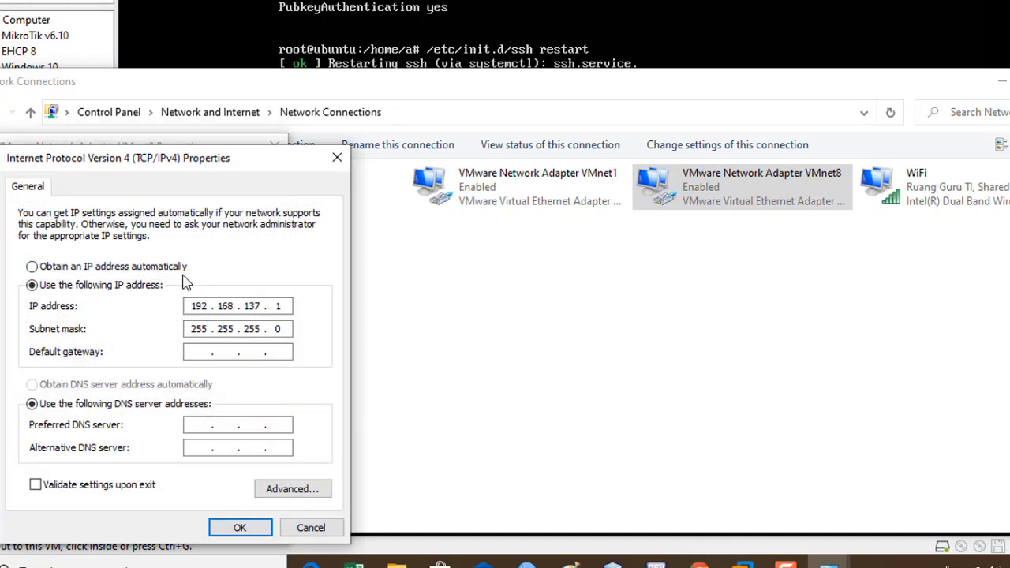
{"action": "left_click", "coordinate": [162, 268]}
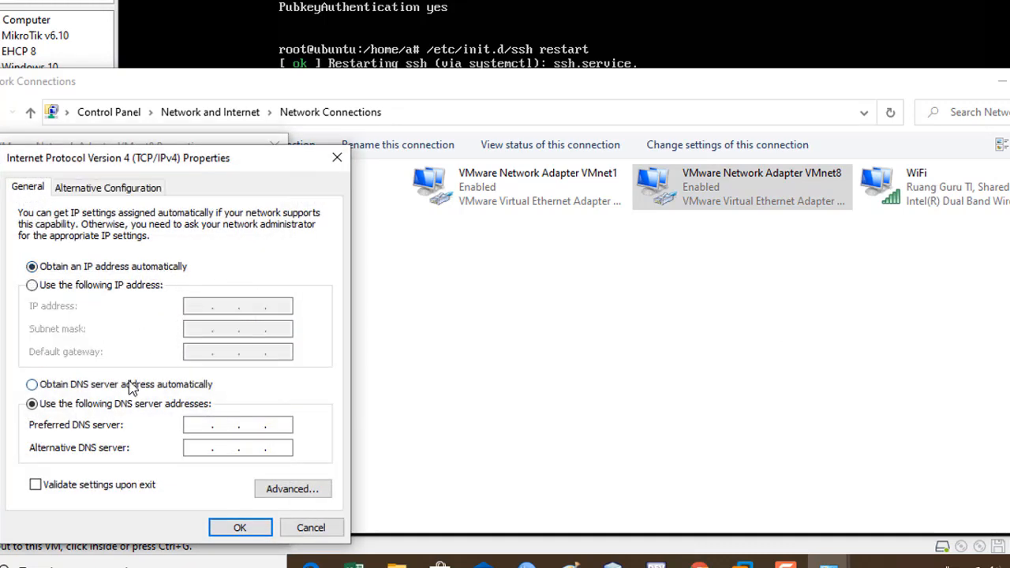
{"action": "left_click", "coordinate": [134, 386]}
{"action": "left_click", "coordinate": [243, 528]}
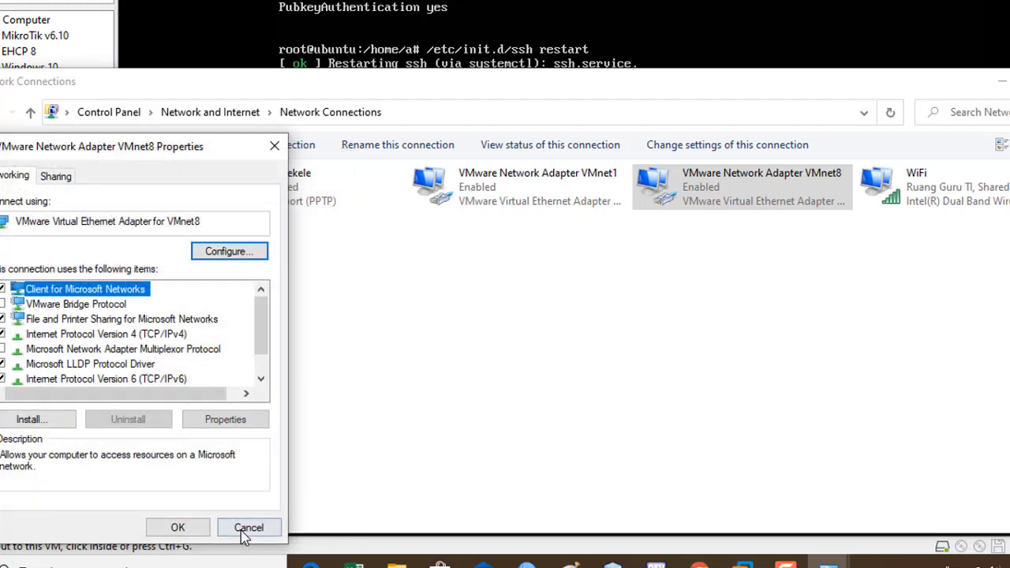
{"action": "left_click", "coordinate": [186, 527]}
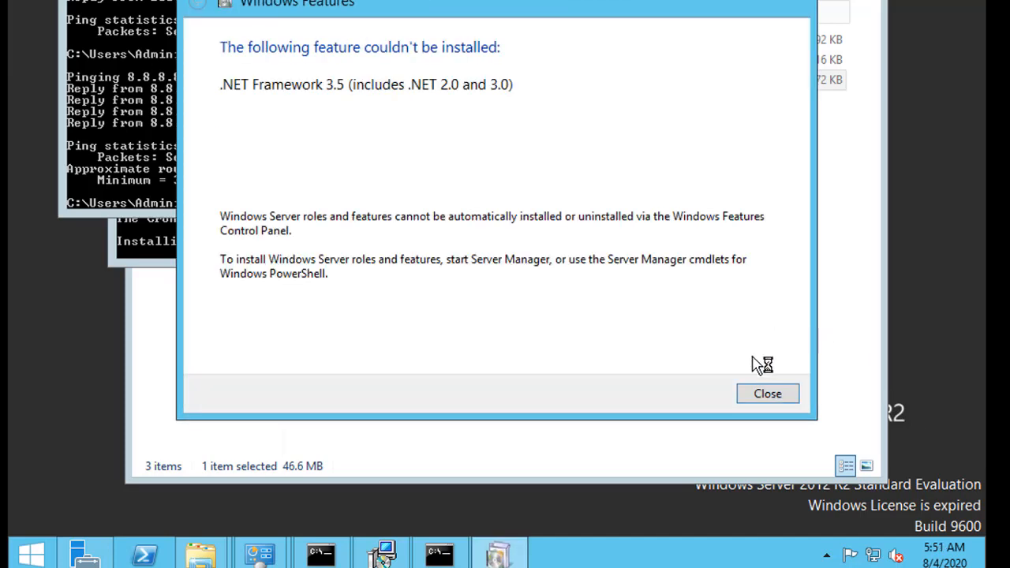
- Close the .NET Framework 3.5 error, finish the setup wizard, and bring up the zpanel folder
{"action": "left_click", "coordinate": [765, 394]}
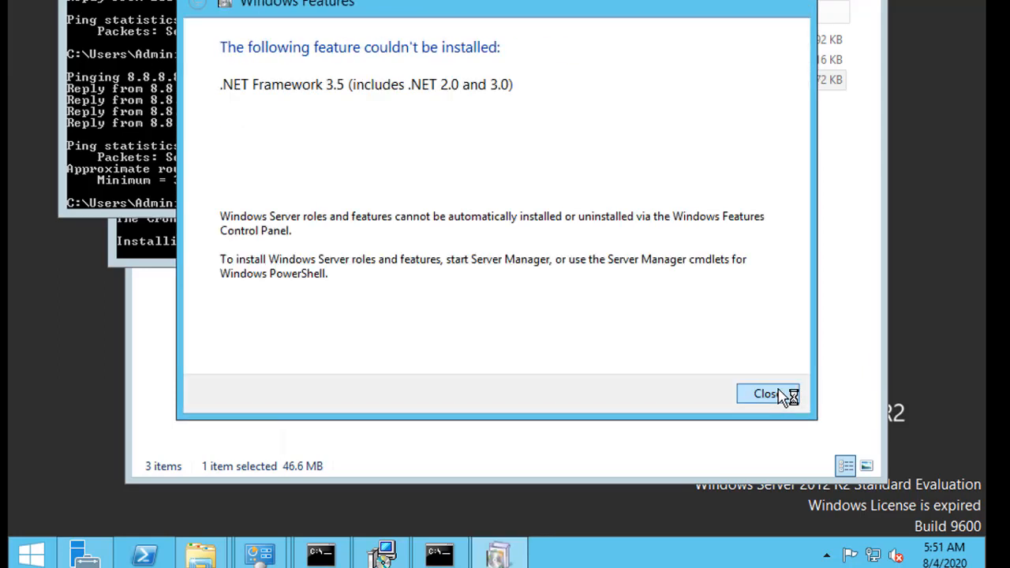
{"action": "left_click", "coordinate": [764, 395]}
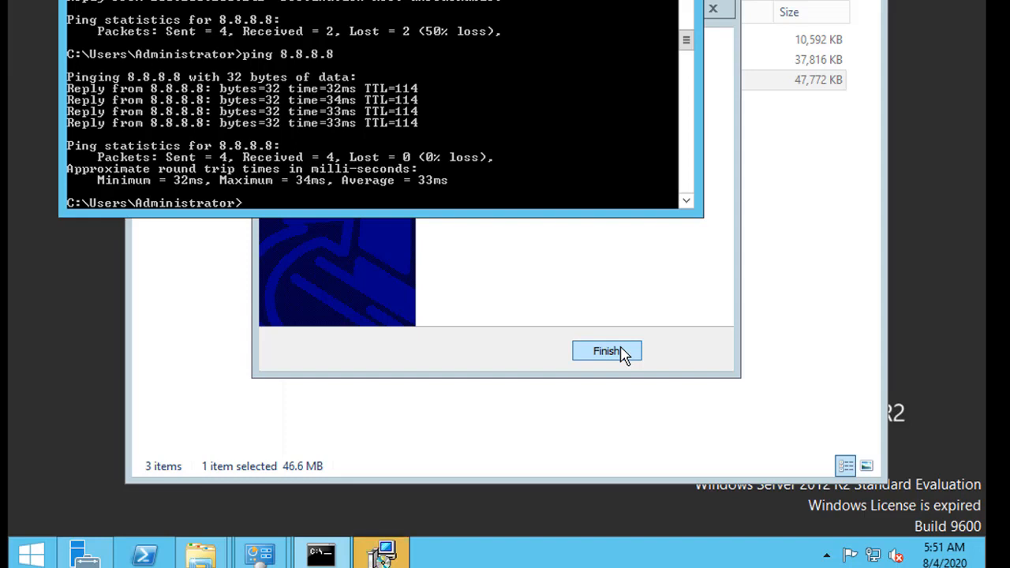
{"action": "left_click", "coordinate": [606, 351]}
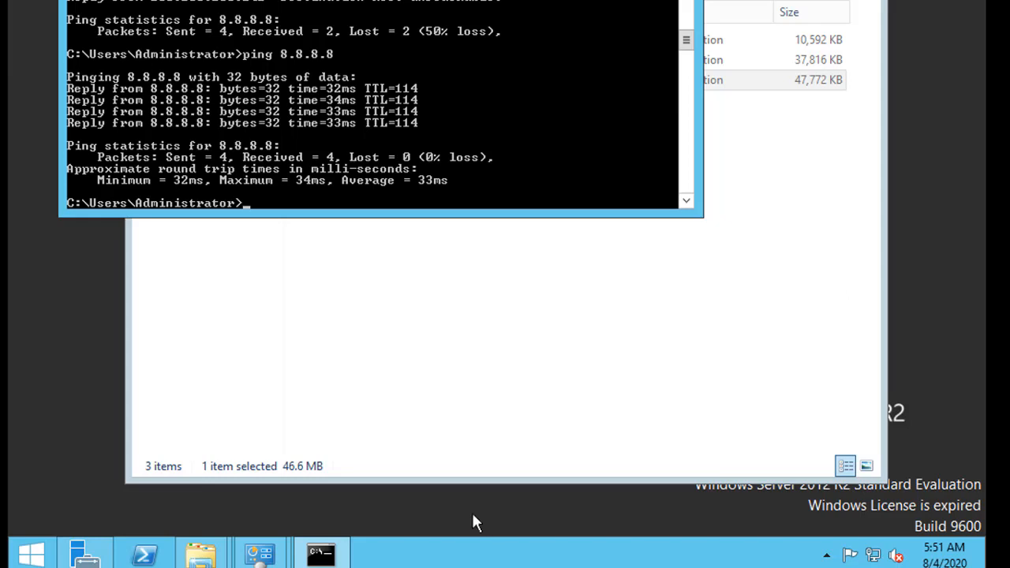
{"action": "mouse_move", "coordinate": [322, 556]}
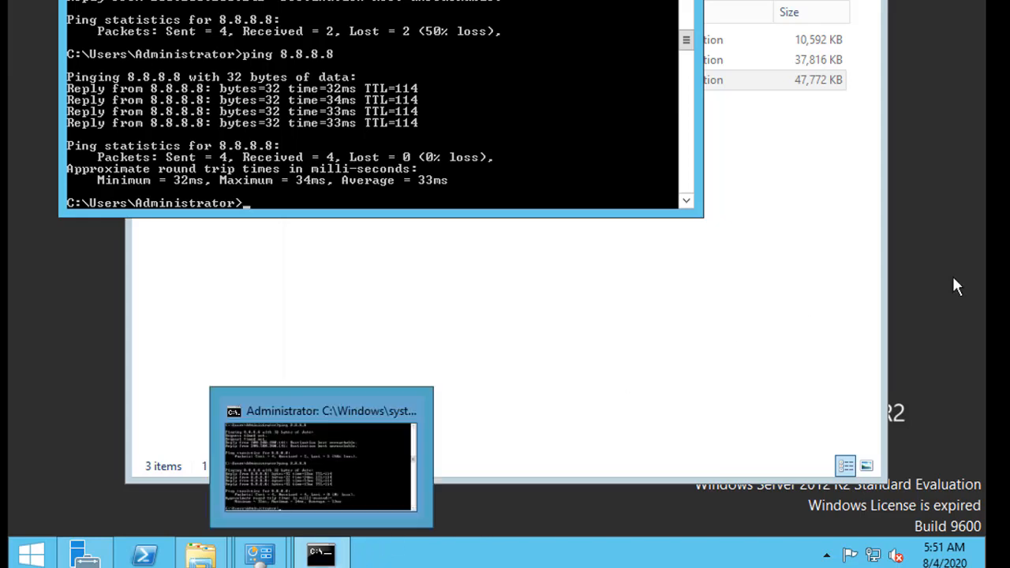
{"action": "left_click", "coordinate": [851, 128]}
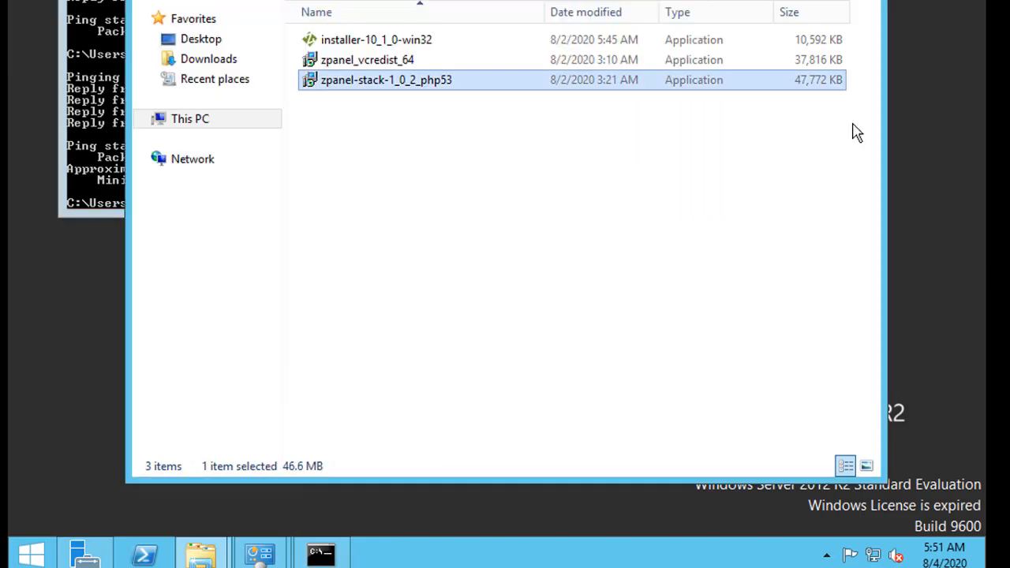
- Launch the ZPanelX installer, accept the licence agreement and start the installation
{"action": "double_click", "coordinate": [421, 44]}
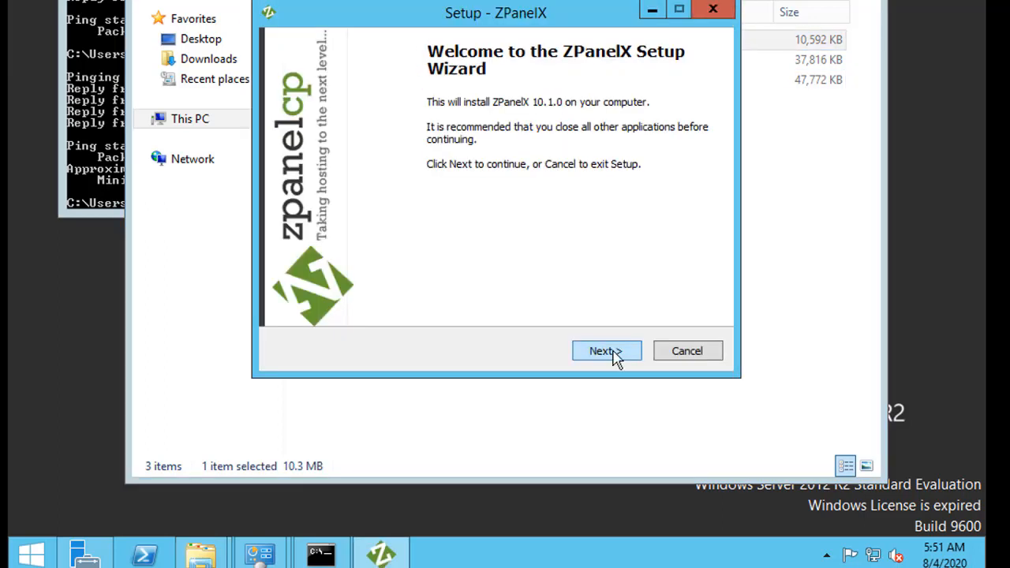
{"action": "left_click", "coordinate": [611, 354]}
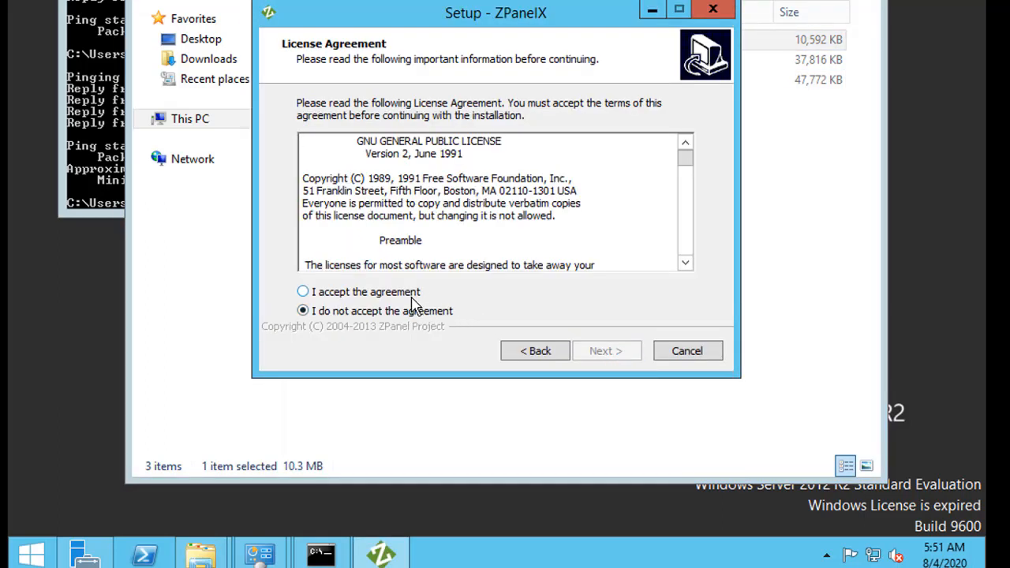
{"action": "left_click", "coordinate": [346, 292]}
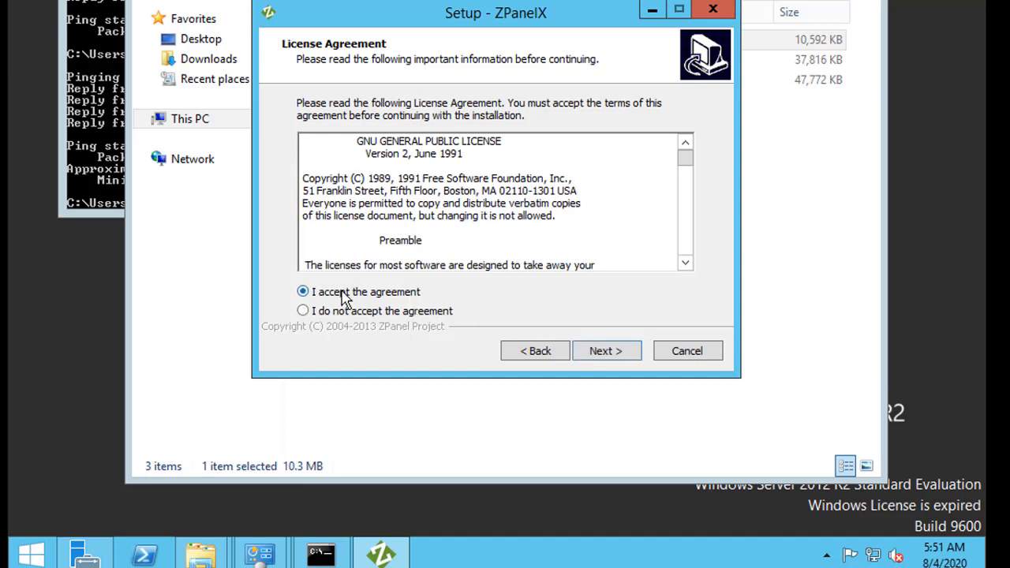
{"action": "left_click", "coordinate": [635, 355]}
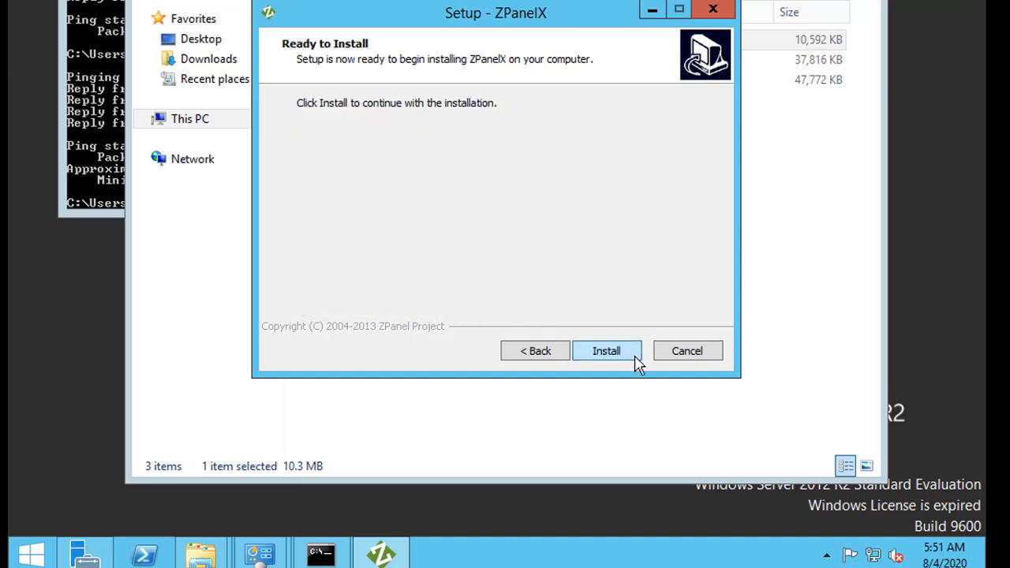
{"action": "left_click", "coordinate": [634, 357]}
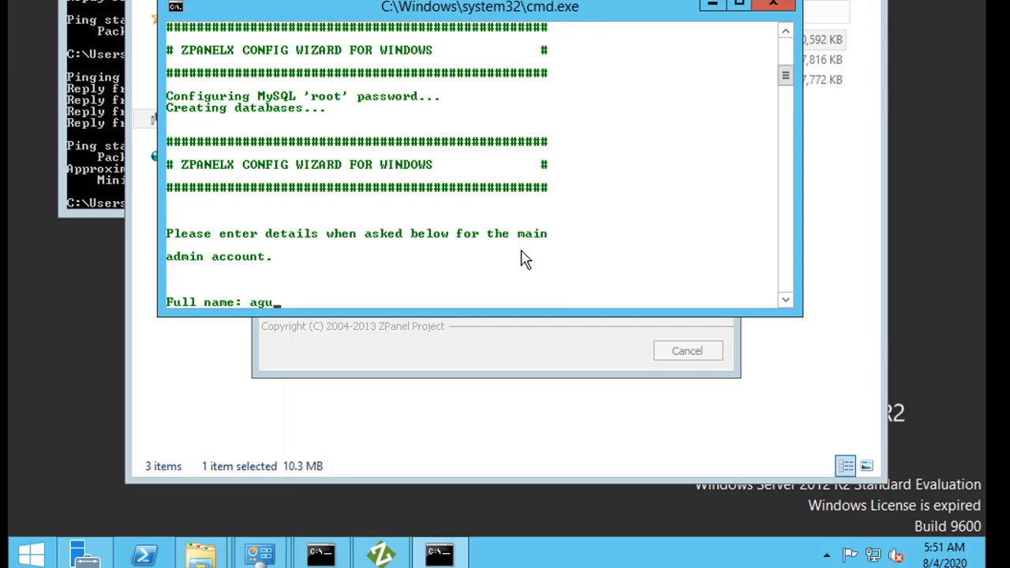
- Enter the admin's full name, e-mail address, panel domain xyz.com and the zadmin password
{"action": "type", "text": "g"}
{"action": "key", "text": "Return"}
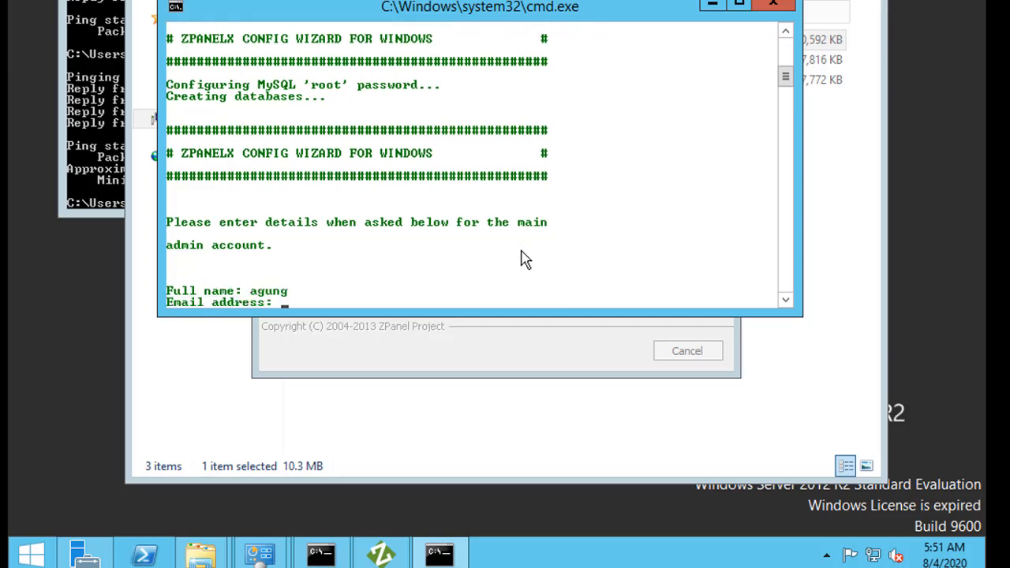
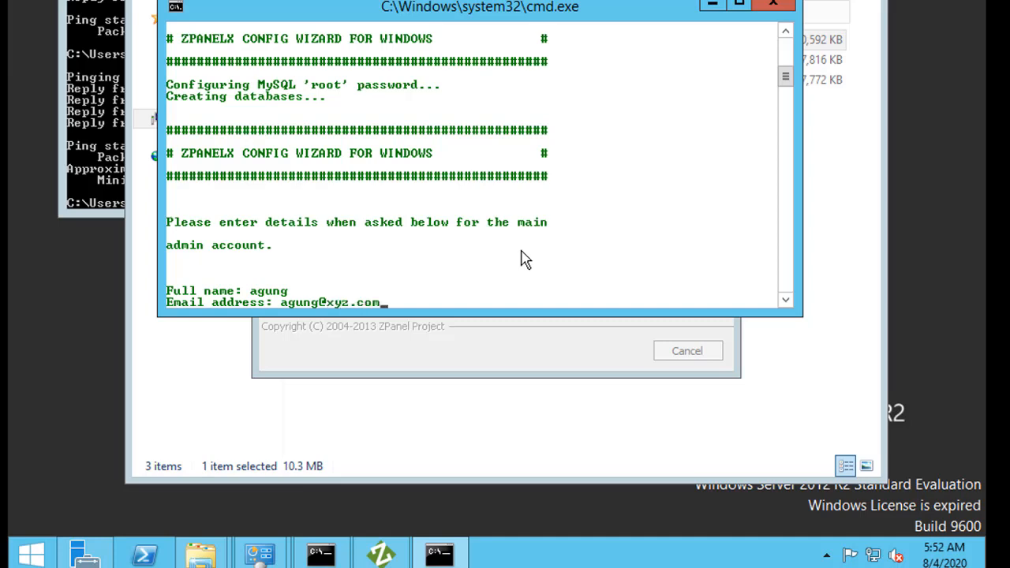
{"action": "key", "text": "Return"}
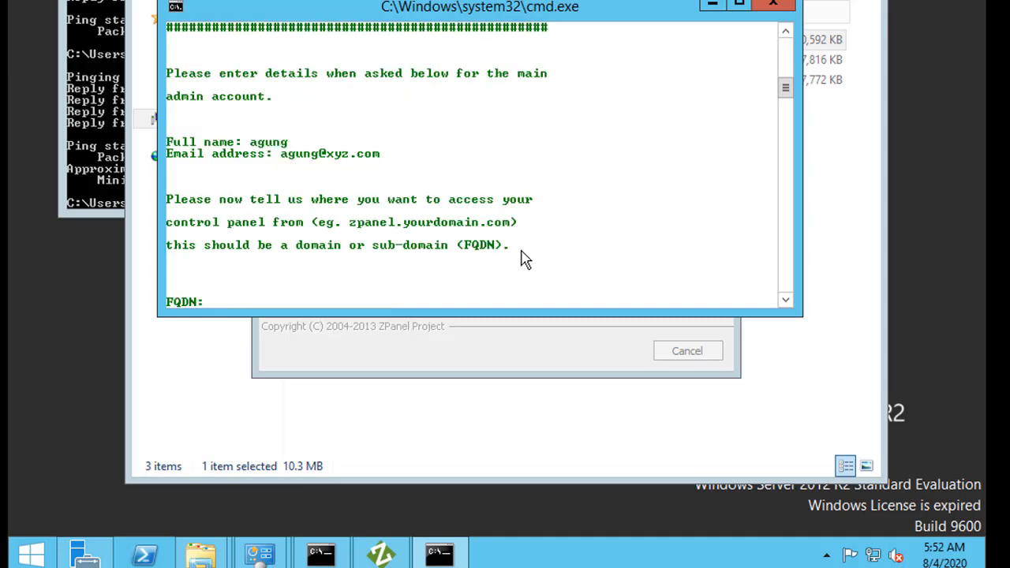
{"action": "type", "text": "xyz.com"}
{"action": "key", "text": "Return"}
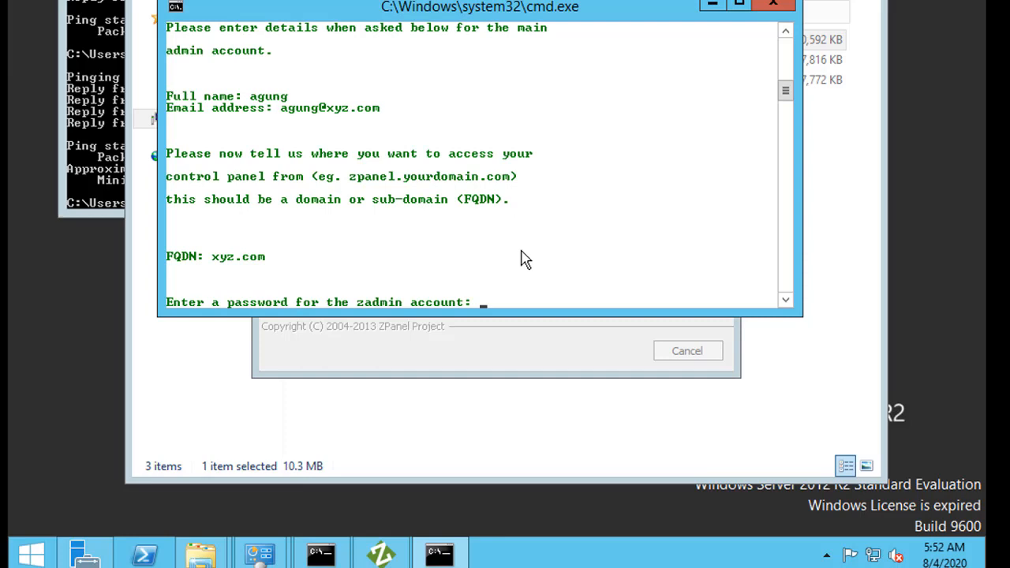
{"action": "type", "text": "123"}
{"action": "key", "text": "Return"}
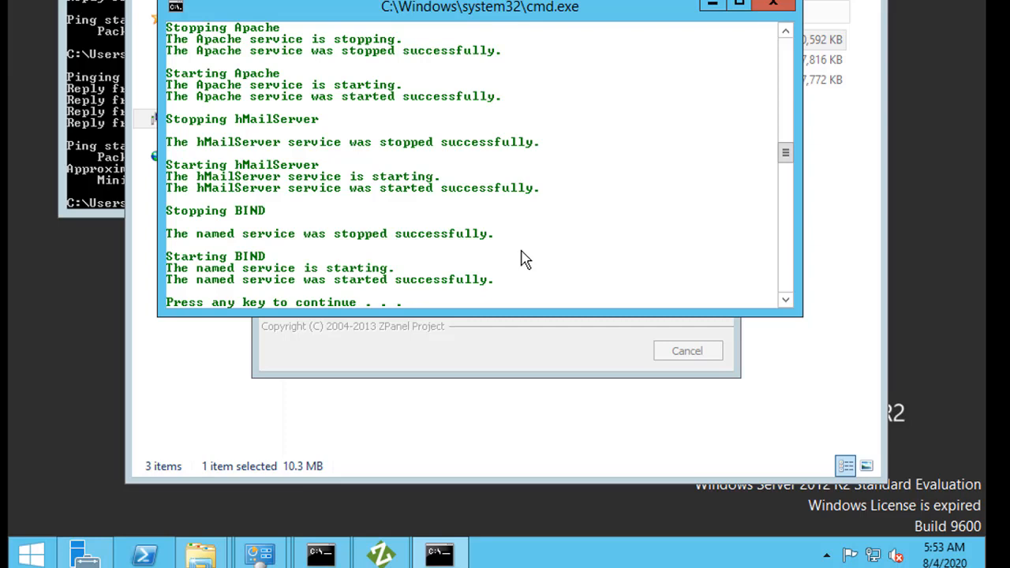
- Dismiss the finished configuration console and close the ZPanelX setup wizard
{"action": "key", "text": "Return"}
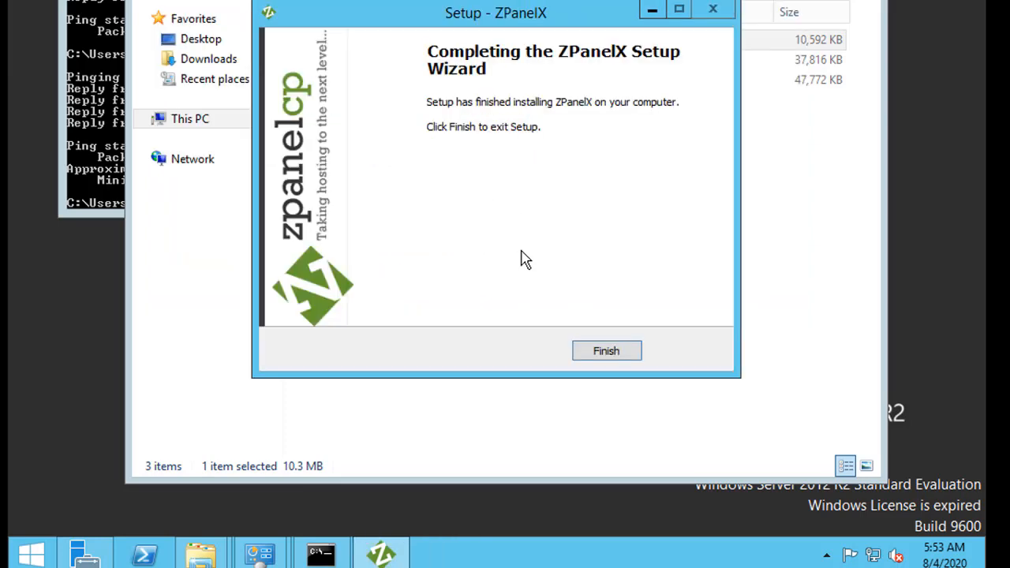
{"action": "left_click", "coordinate": [609, 350]}
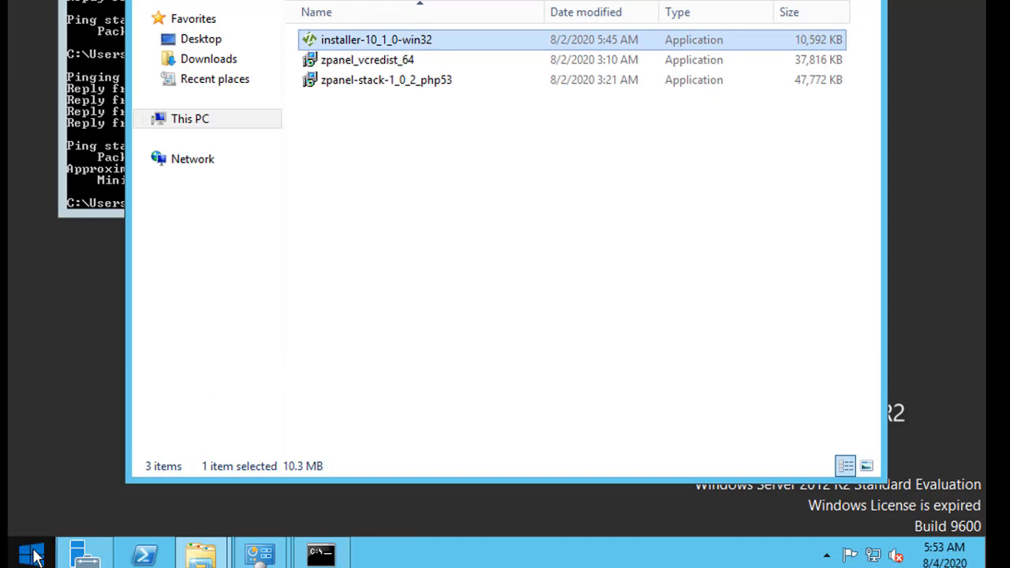
{"action": "left_click", "coordinate": [33, 555]}
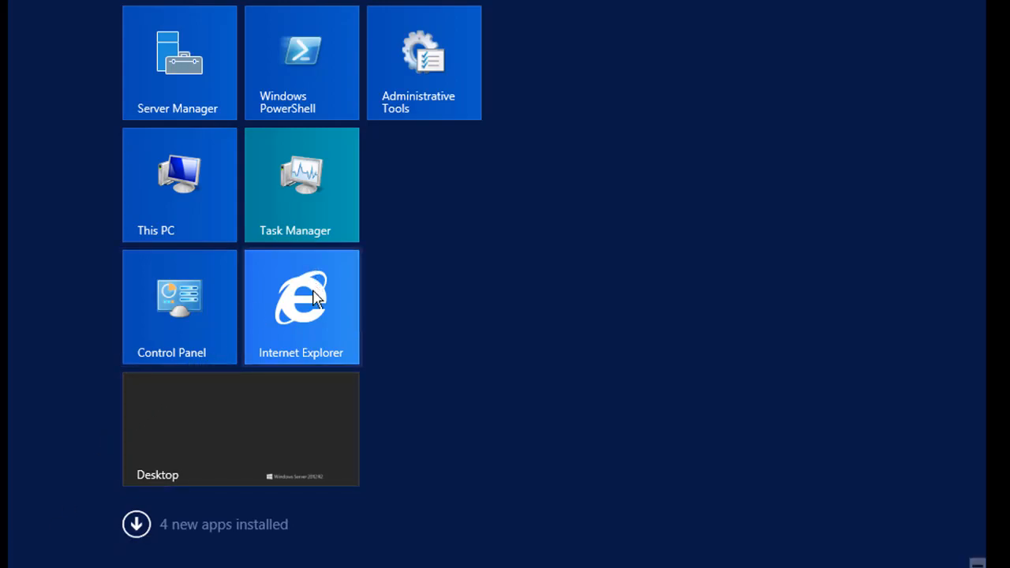
- Start Internet Explorer and decline the recommended browser settings
{"action": "left_click", "coordinate": [314, 298]}
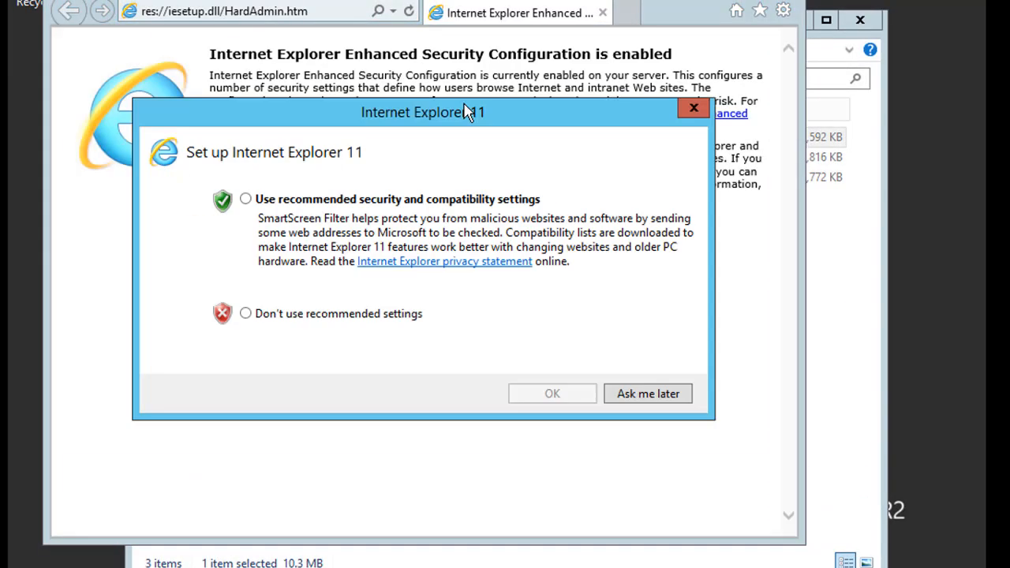
{"action": "left_click", "coordinate": [321, 321]}
{"action": "left_click", "coordinate": [569, 401]}
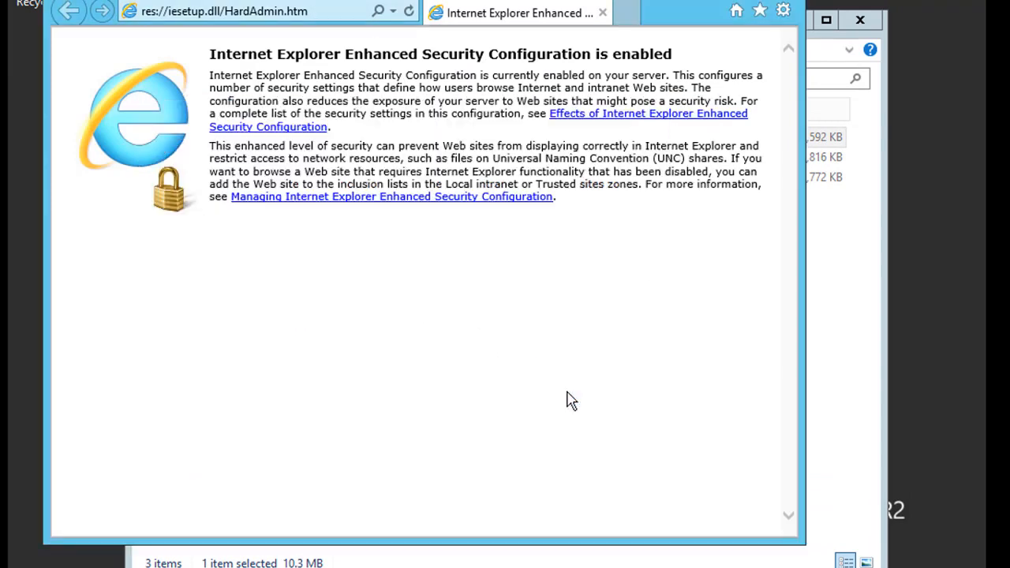
- Load xyz.com in the address bar and dismiss the blocked-content warning
{"action": "left_click", "coordinate": [345, 8]}
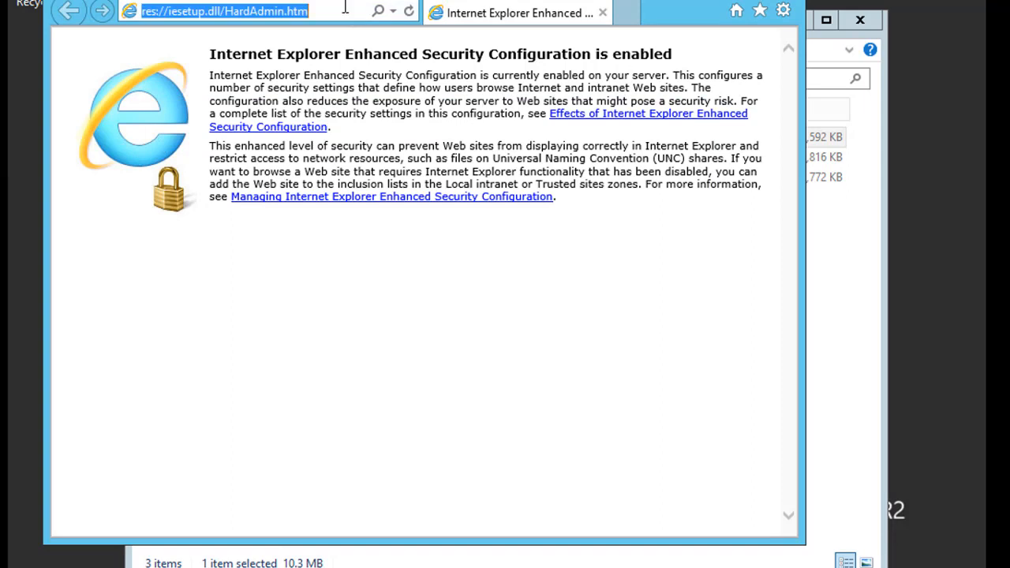
{"action": "type", "text": "xyz"}
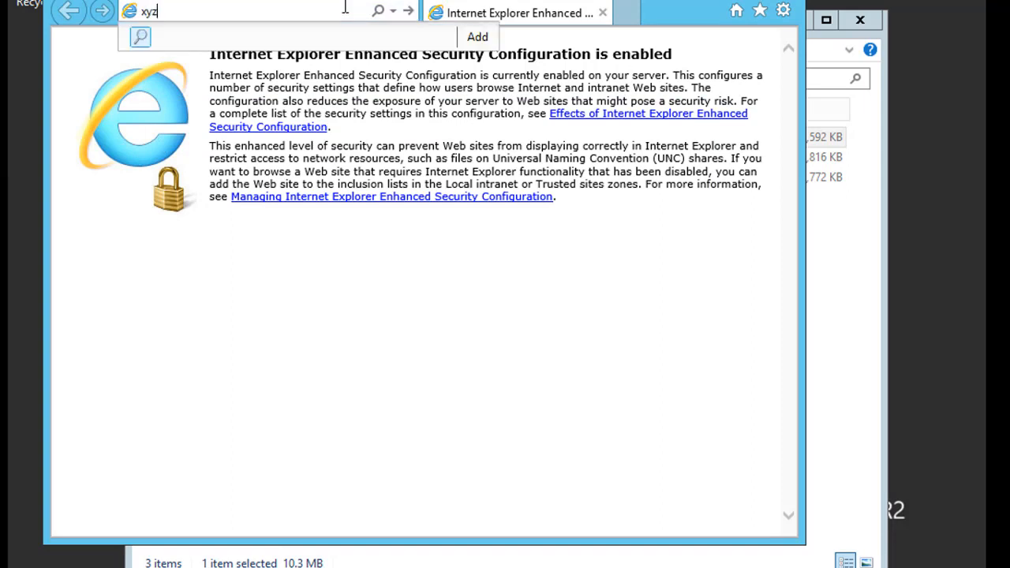
{"action": "type", "text": ".com"}
{"action": "key", "text": "Return"}
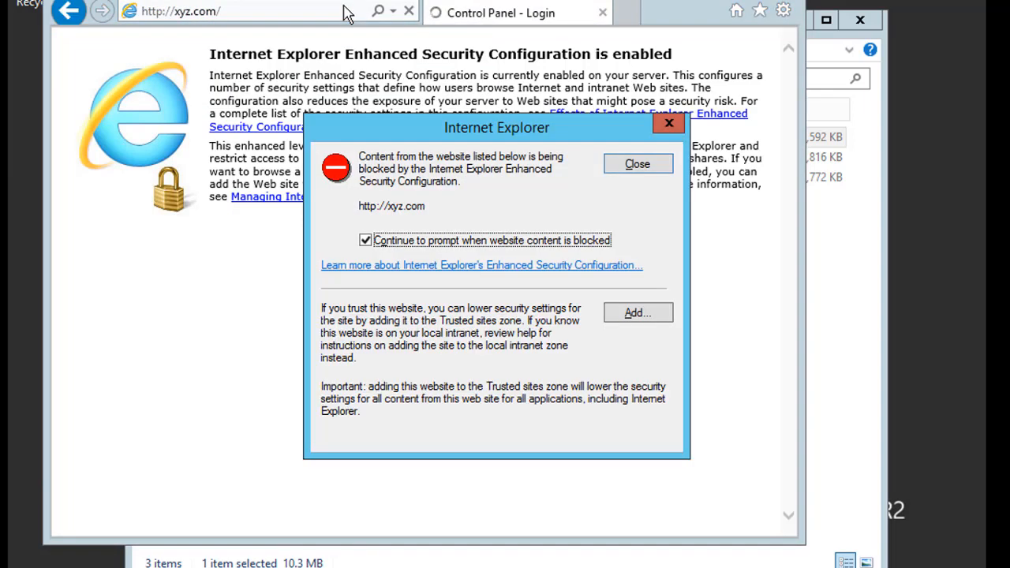
{"action": "left_click", "coordinate": [641, 170]}
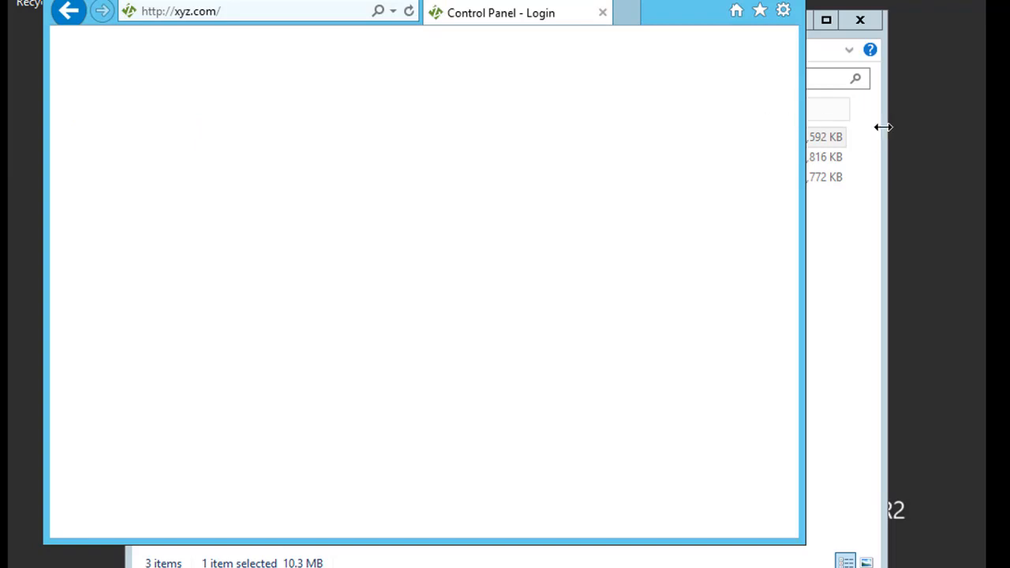
{"action": "left_click", "coordinate": [409, 11]}
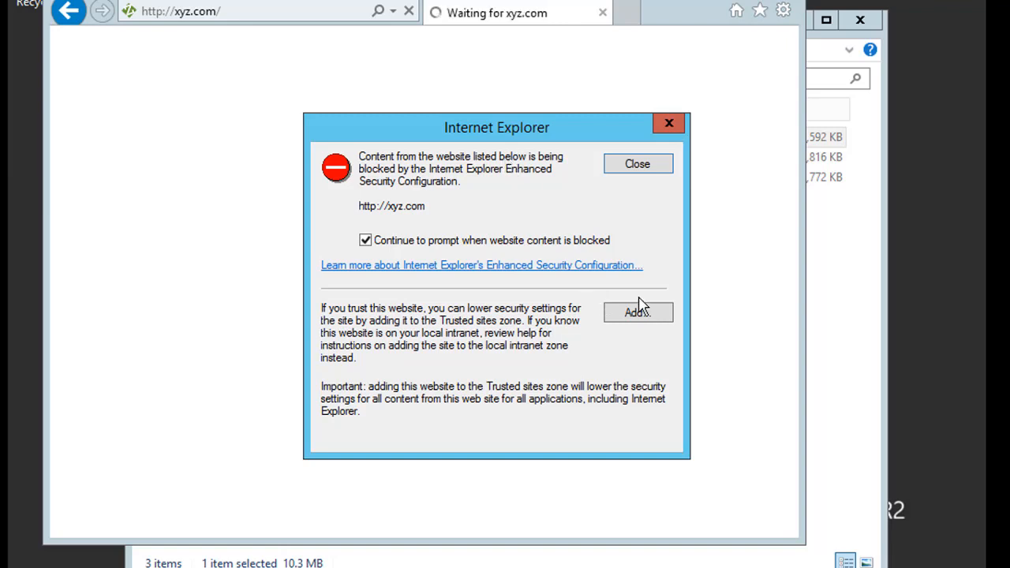
{"action": "left_click", "coordinate": [639, 312]}
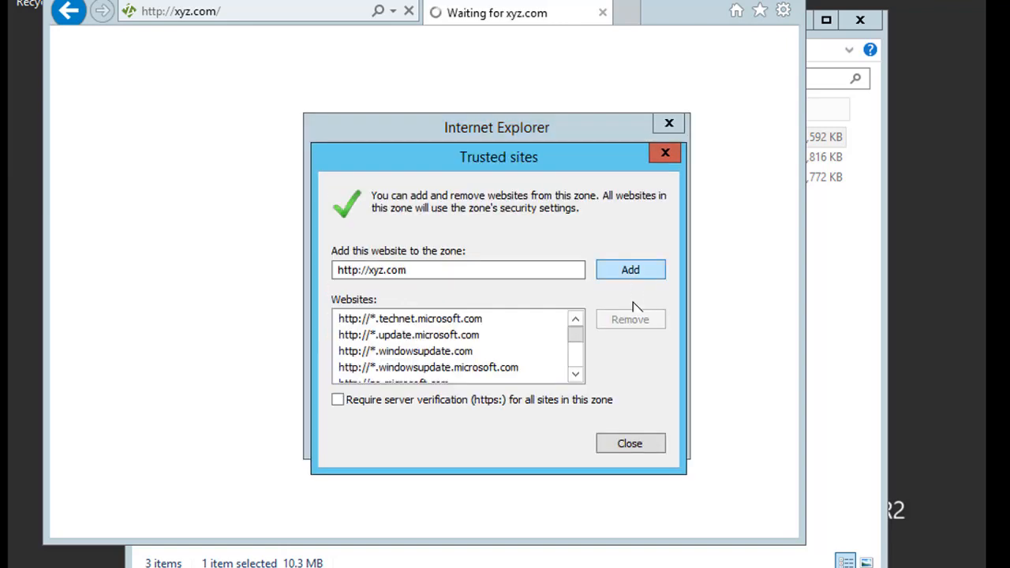
{"action": "left_click", "coordinate": [633, 269]}
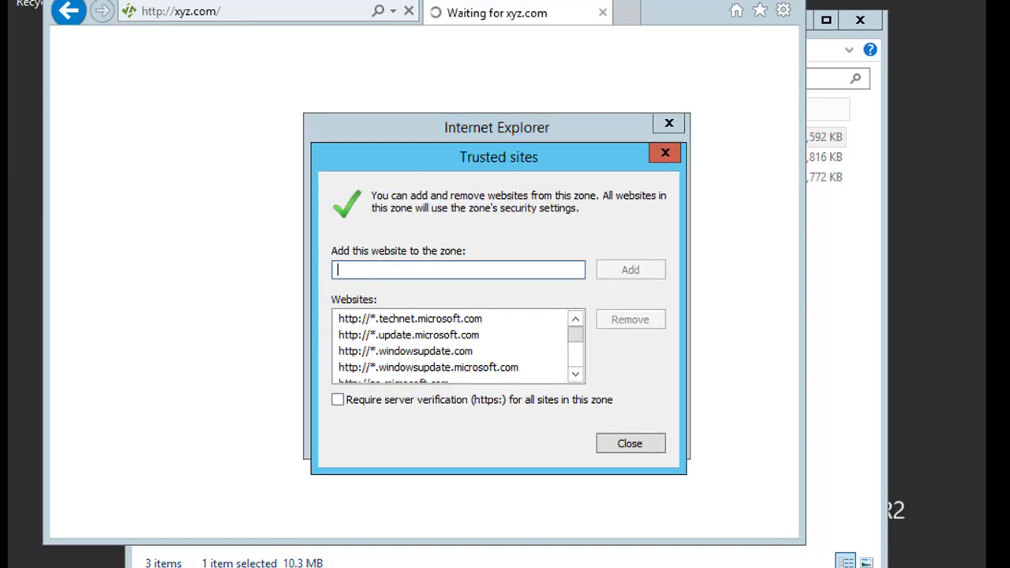
{"action": "left_click", "coordinate": [628, 443]}
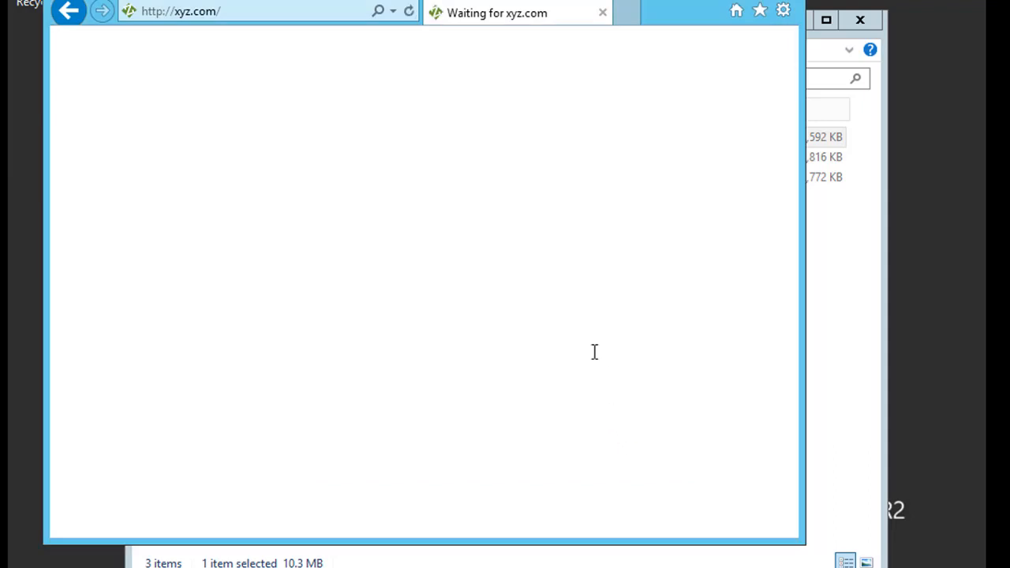
{"action": "left_click", "coordinate": [520, 235]}
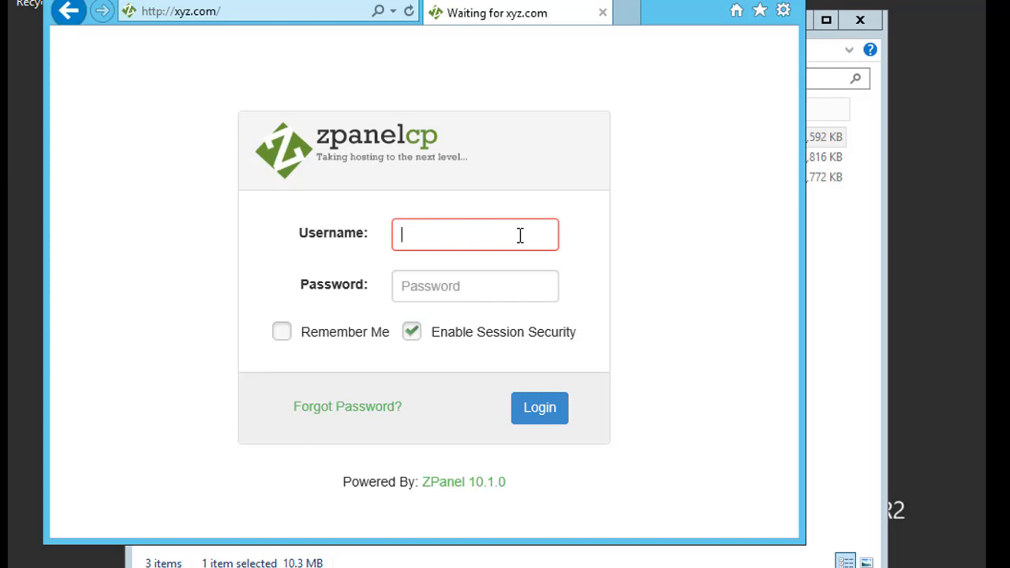
- Log into ZPanel as zadmin with the admin password and Remember Me enabled
{"action": "type", "text": "zadmin"}
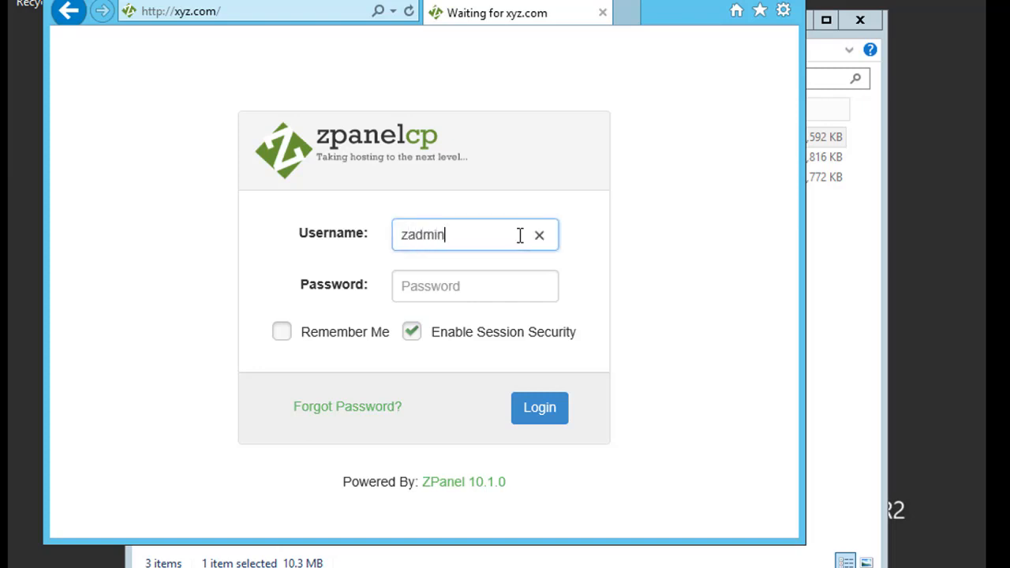
{"action": "key", "text": "Tab"}
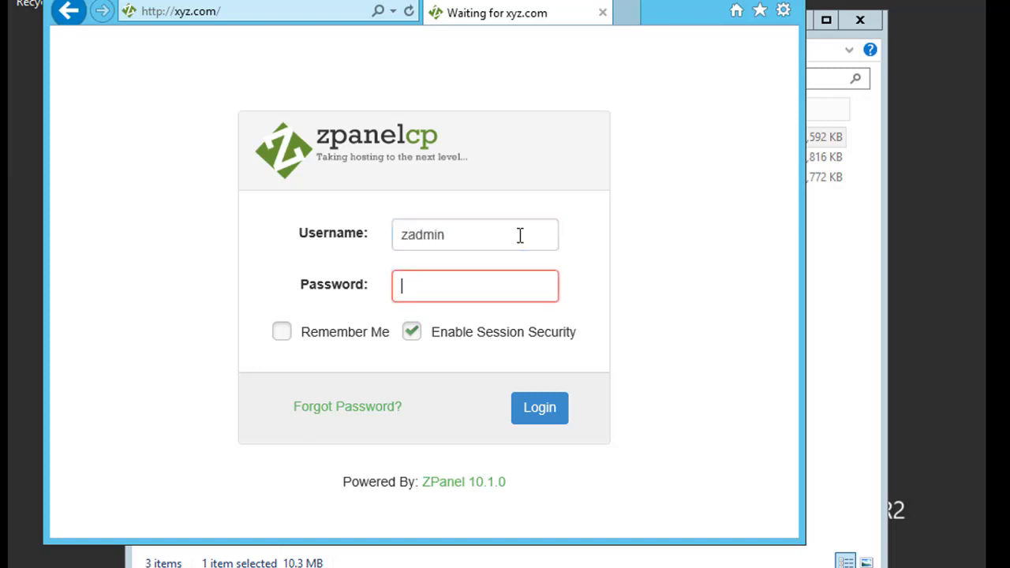
{"action": "type", "text": "123"}
{"action": "left_click", "coordinate": [284, 333]}
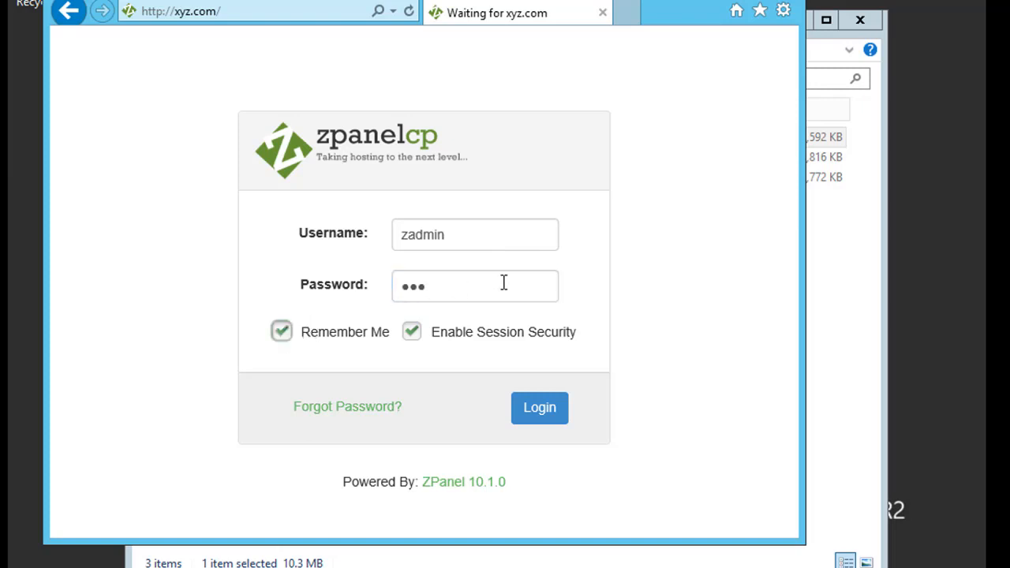
{"action": "left_click", "coordinate": [541, 287]}
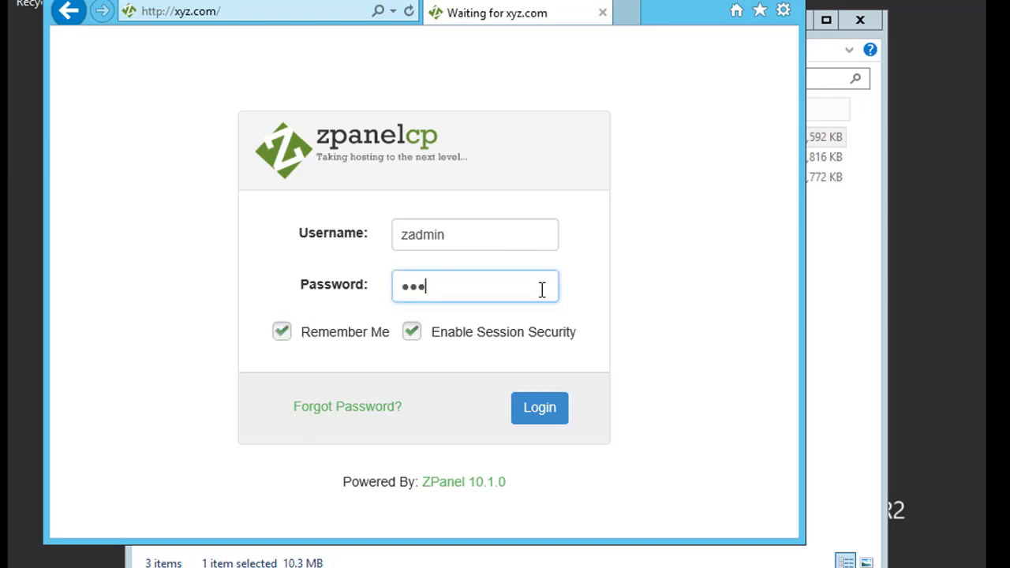
{"action": "left_click", "coordinate": [535, 411]}
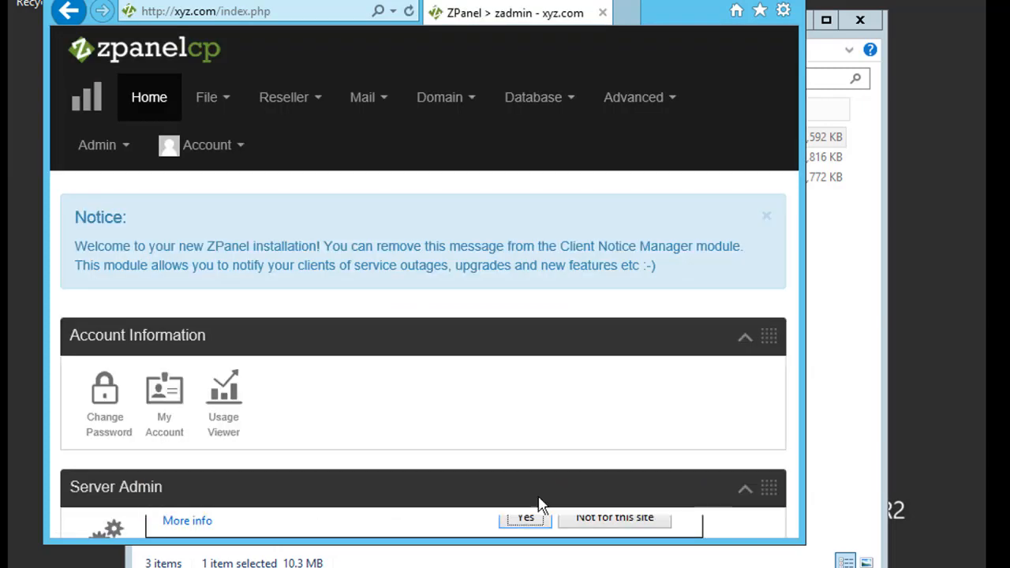
- Let the browser store the password and show the ZPanel dashboard full screen
{"action": "left_click", "coordinate": [530, 518]}
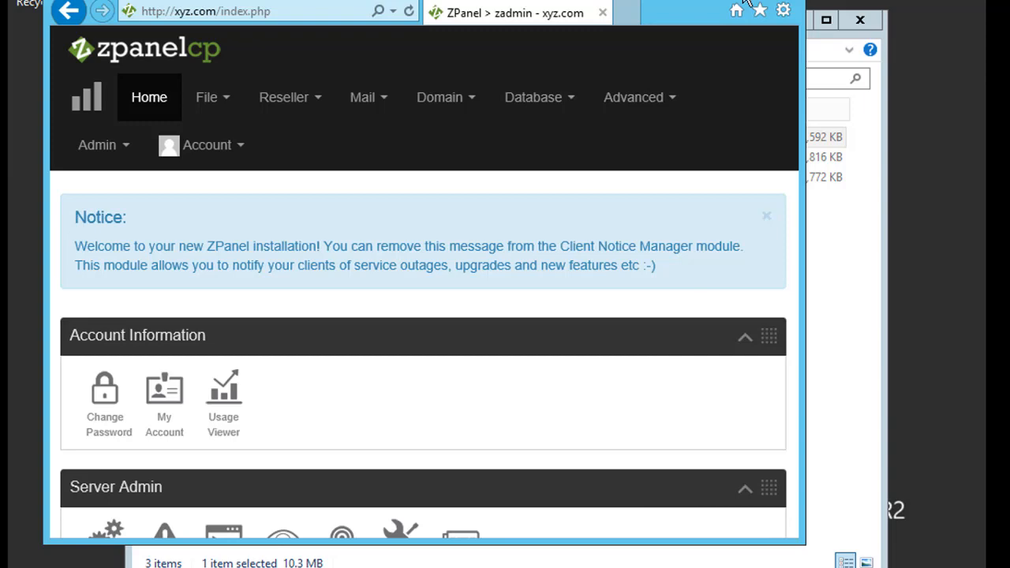
{"action": "key", "text": "F11"}
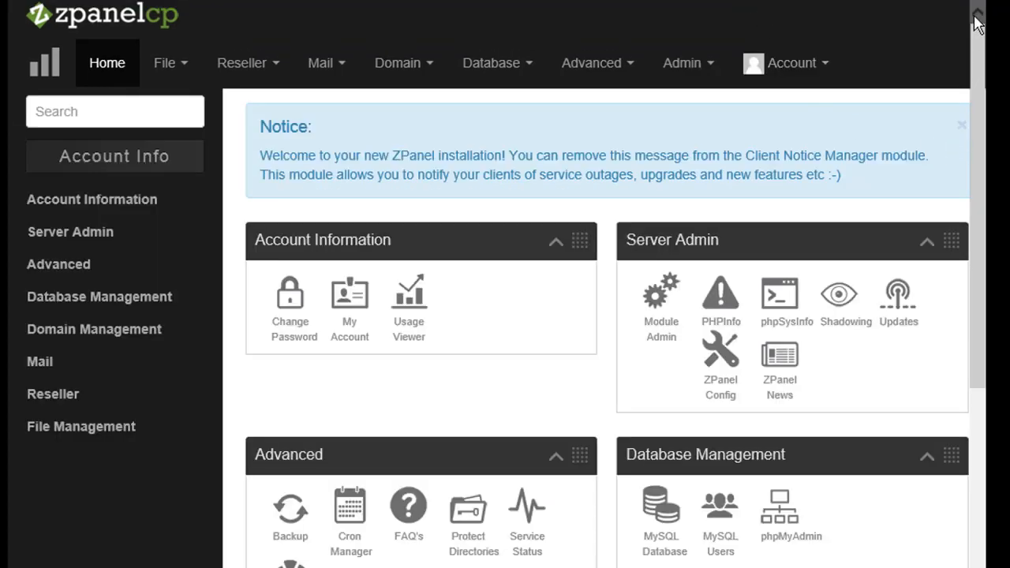
{"action": "scroll", "coordinate": [972, 96], "scroll_direction": "down", "scroll_amount": 5}
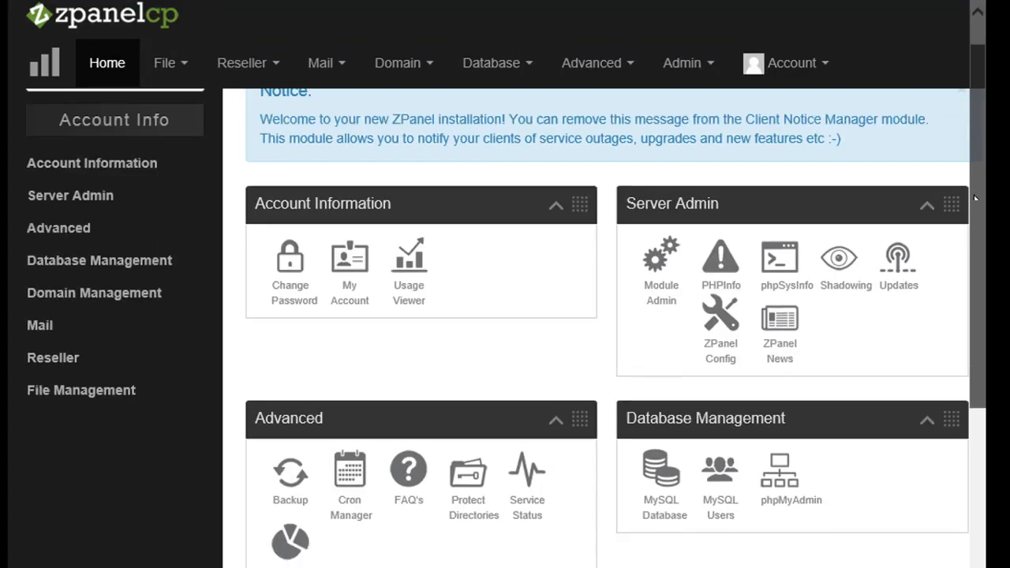
{"action": "scroll", "coordinate": [965, 383], "scroll_direction": "up", "scroll_amount": 5}
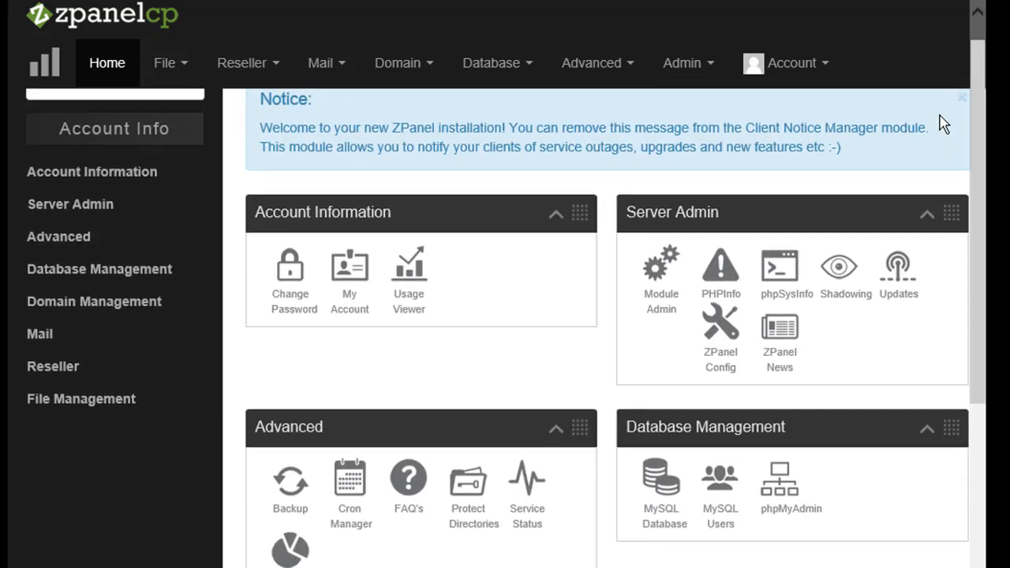
- Expand the Server Admin, Reseller, Domain Management and Mail module groups in the sidebar
{"action": "left_click", "coordinate": [90, 207]}
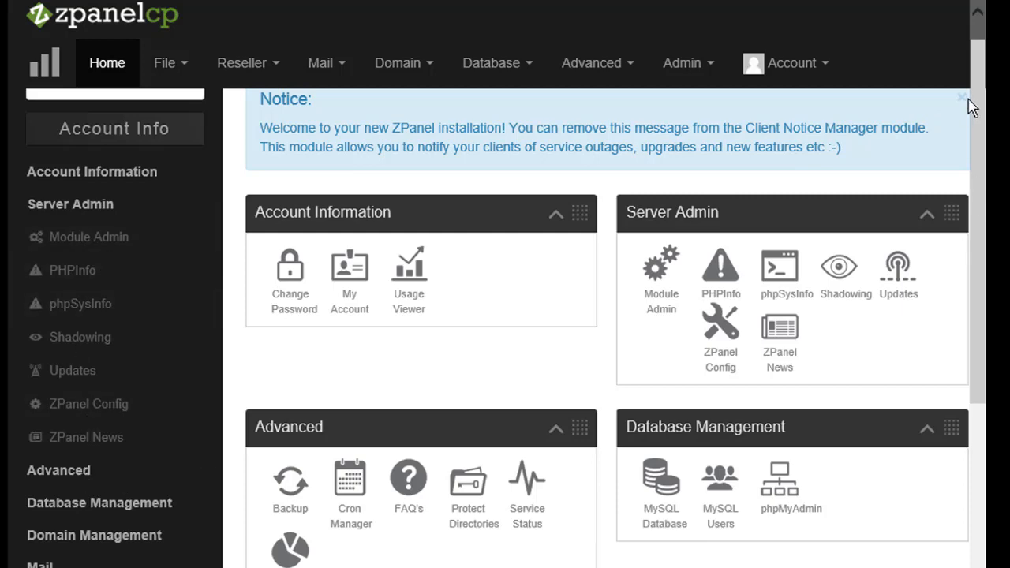
{"action": "left_click_drag", "start_coordinate": [973, 106], "coordinate": [964, 317]}
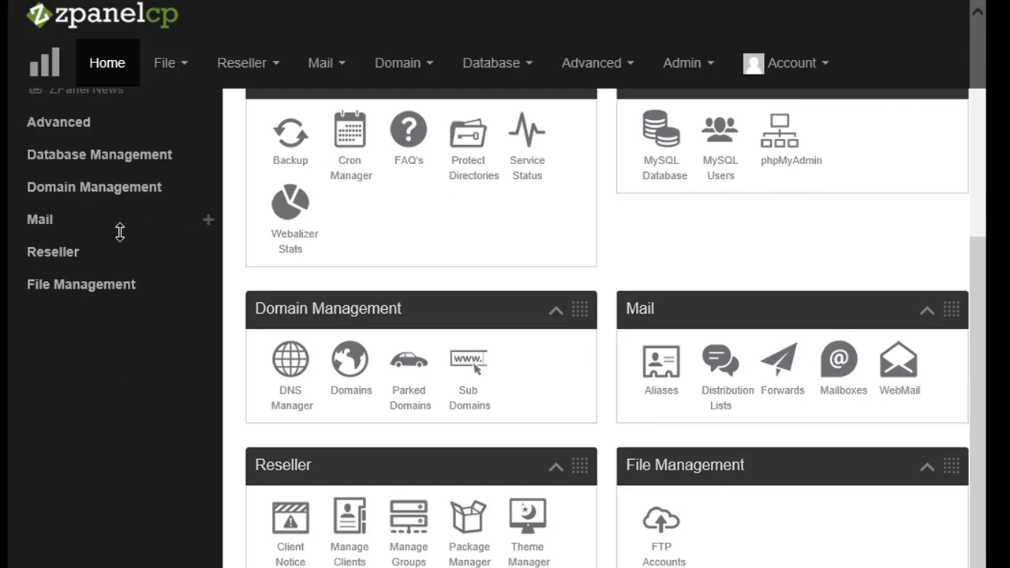
{"action": "left_click", "coordinate": [52, 251]}
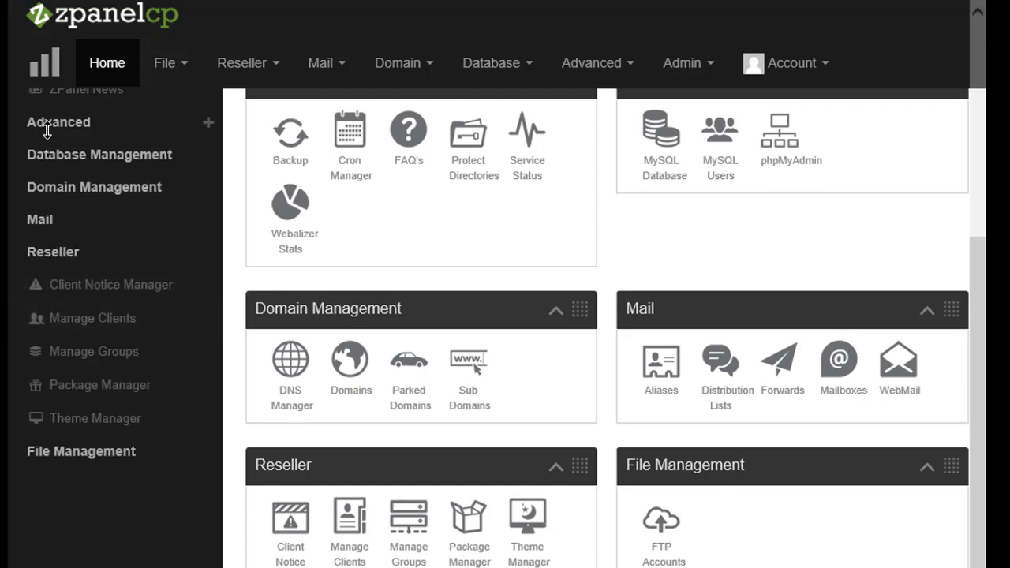
{"action": "left_click", "coordinate": [73, 189]}
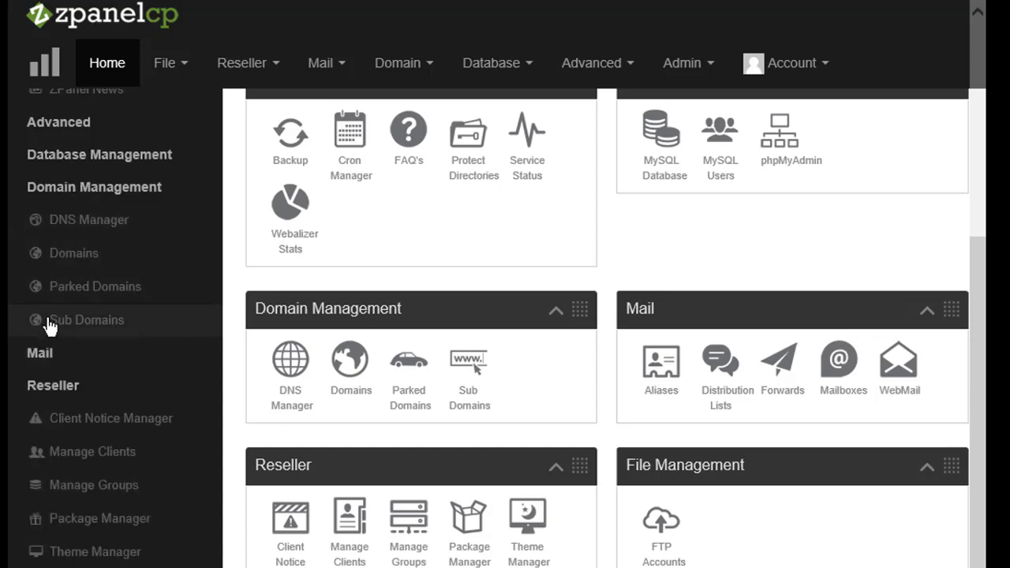
{"action": "left_click", "coordinate": [38, 349]}
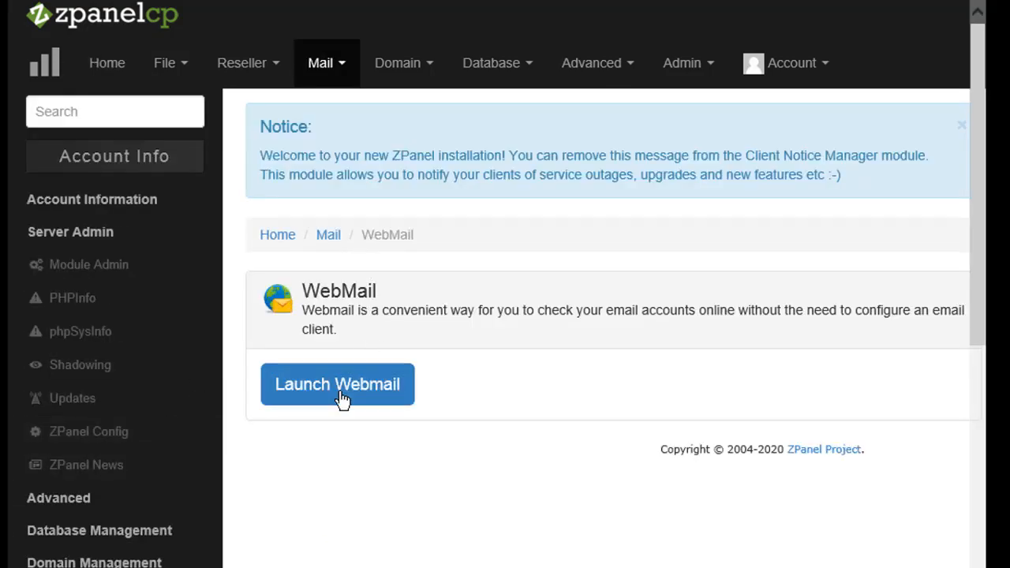
- Launch Roundcube webmail in a new tab, then return to ZPanel's Mail > Mailboxes page
{"action": "left_click", "coordinate": [347, 389]}
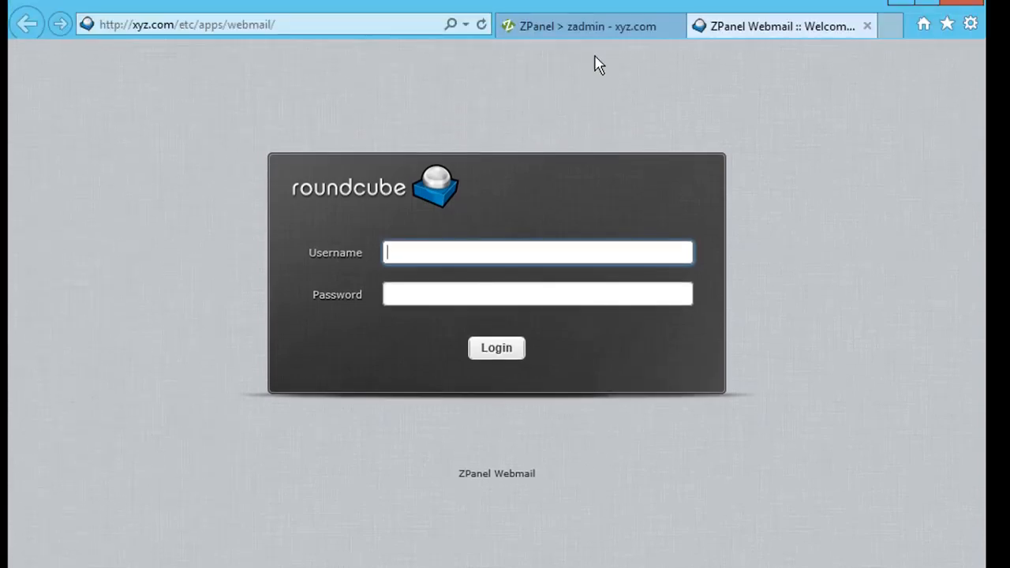
{"action": "left_click", "coordinate": [585, 35]}
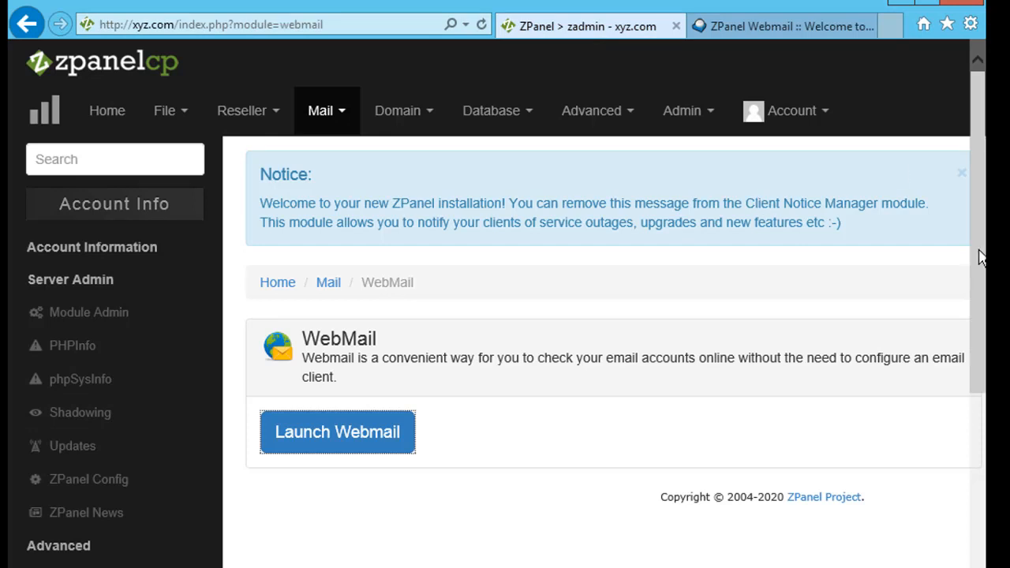
{"action": "left_click_drag", "start_coordinate": [980, 255], "coordinate": [985, 473]}
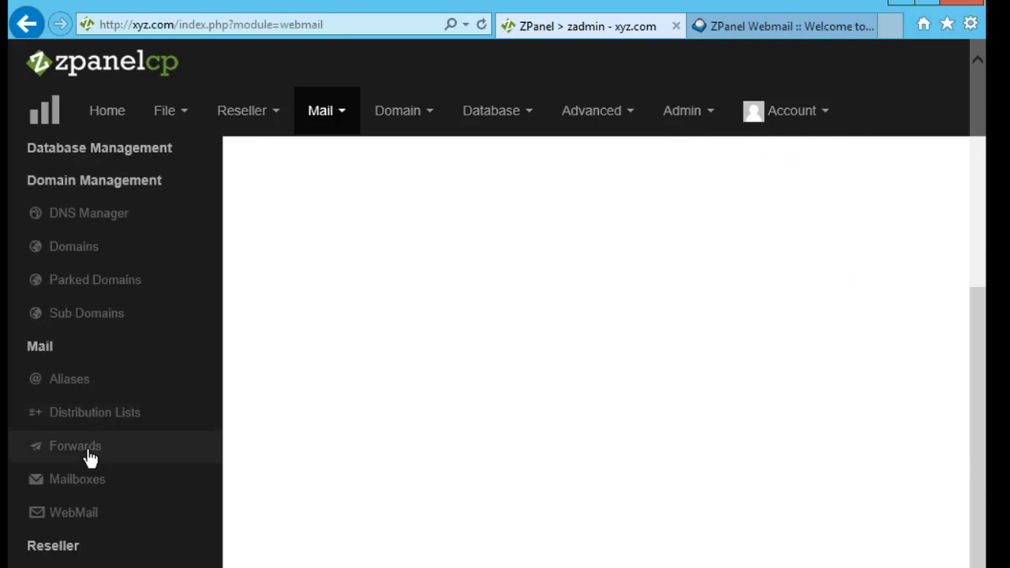
{"action": "left_click", "coordinate": [89, 486]}
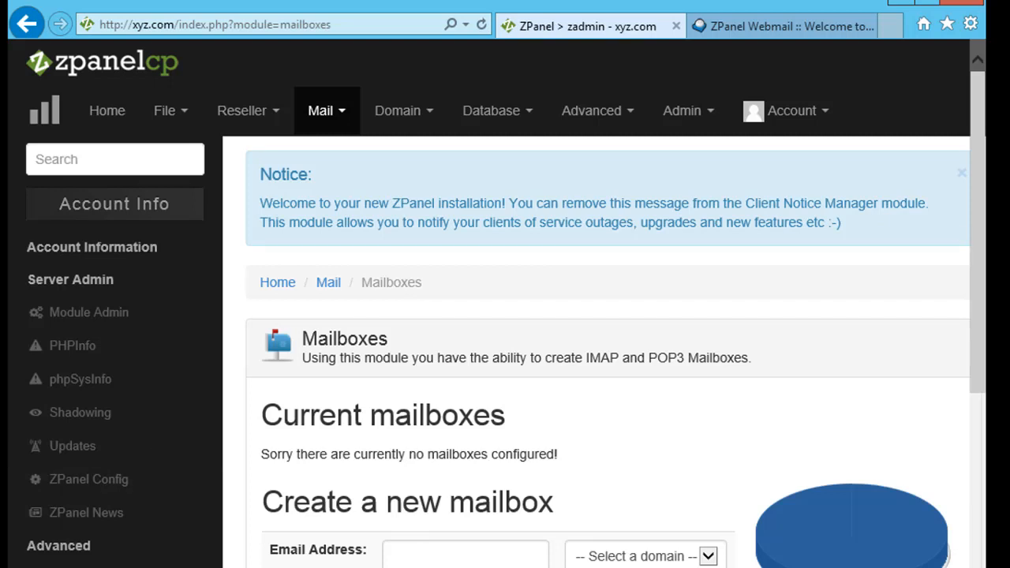
- Find the mailbox domain dropdown empty and go to the Domain Management > Domains page
{"action": "left_click_drag", "start_coordinate": [974, 231], "coordinate": [976, 365]}
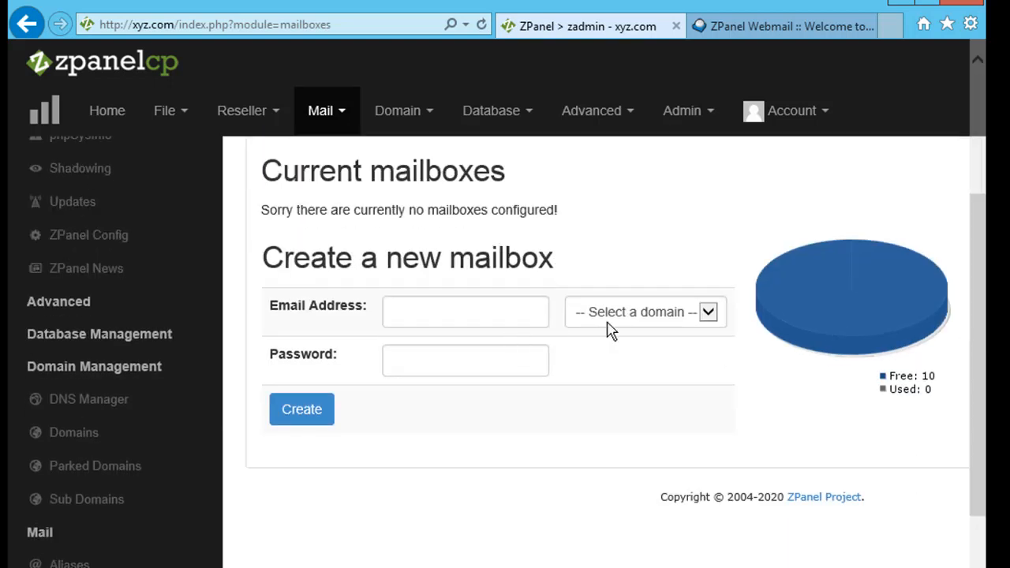
{"action": "left_click", "coordinate": [609, 323]}
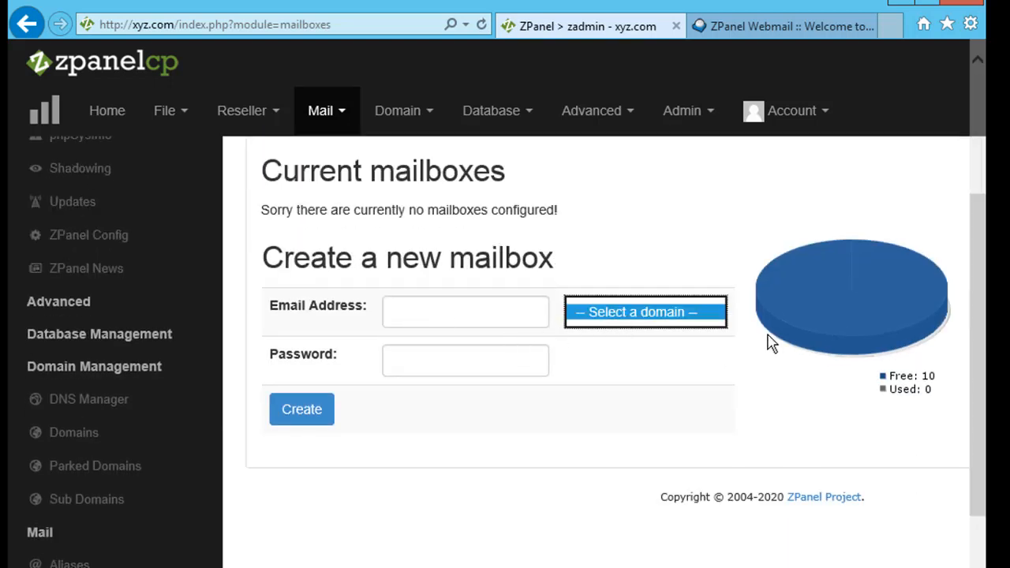
{"action": "mouse_move", "coordinate": [978, 313]}
{"action": "left_mouse_down"}
{"action": "mouse_move", "coordinate": [971, 249]}
{"action": "mouse_move", "coordinate": [969, 299]}
{"action": "left_mouse_up"}
{"action": "left_click", "coordinate": [105, 467]}
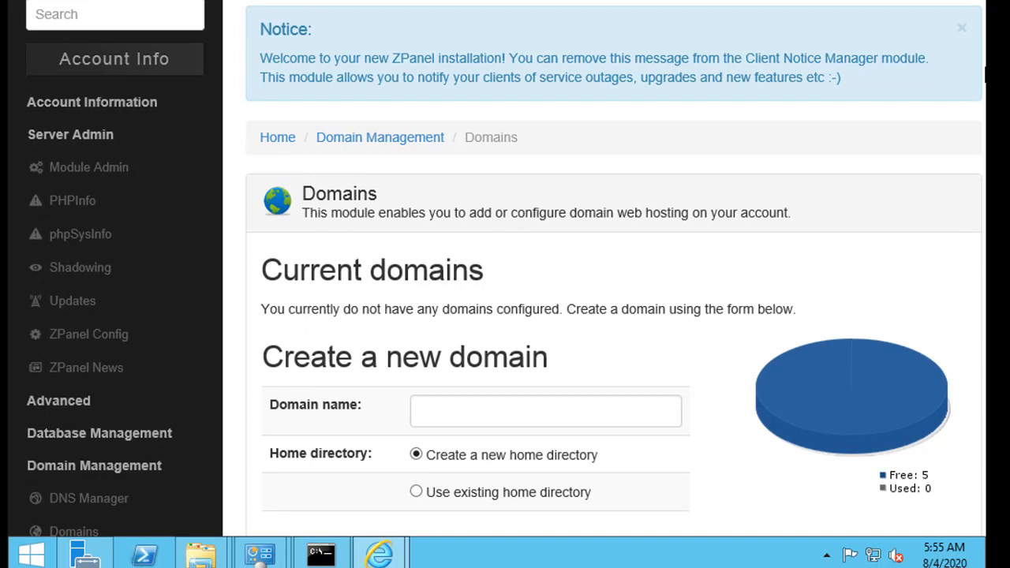
- Create the domain abc.xyz with a new home directory
{"action": "left_click", "coordinate": [529, 411]}
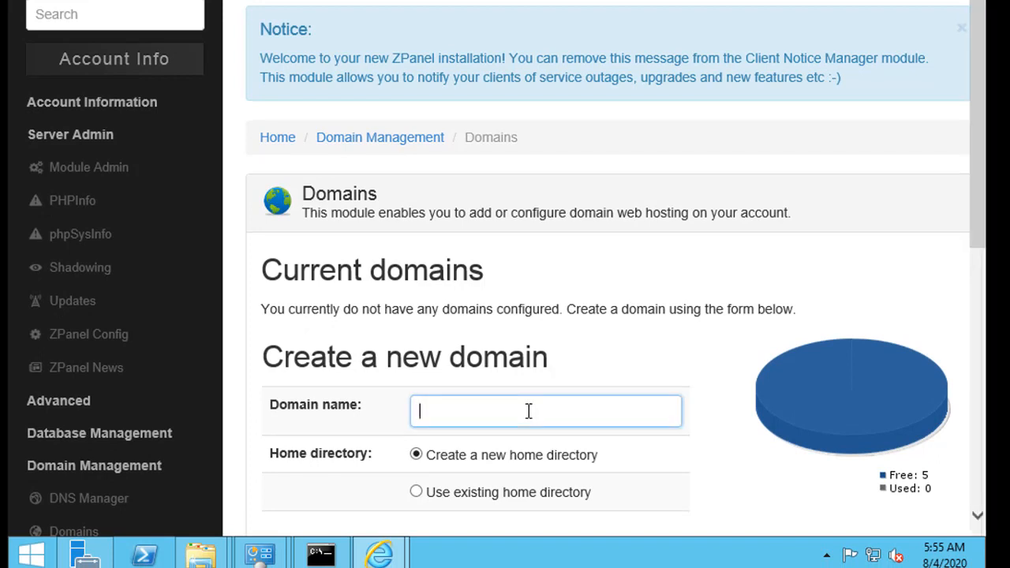
{"action": "type", "text": "abc.xyz"}
{"action": "scroll", "coordinate": [571, 316], "scroll_direction": "down", "scroll_amount": 2}
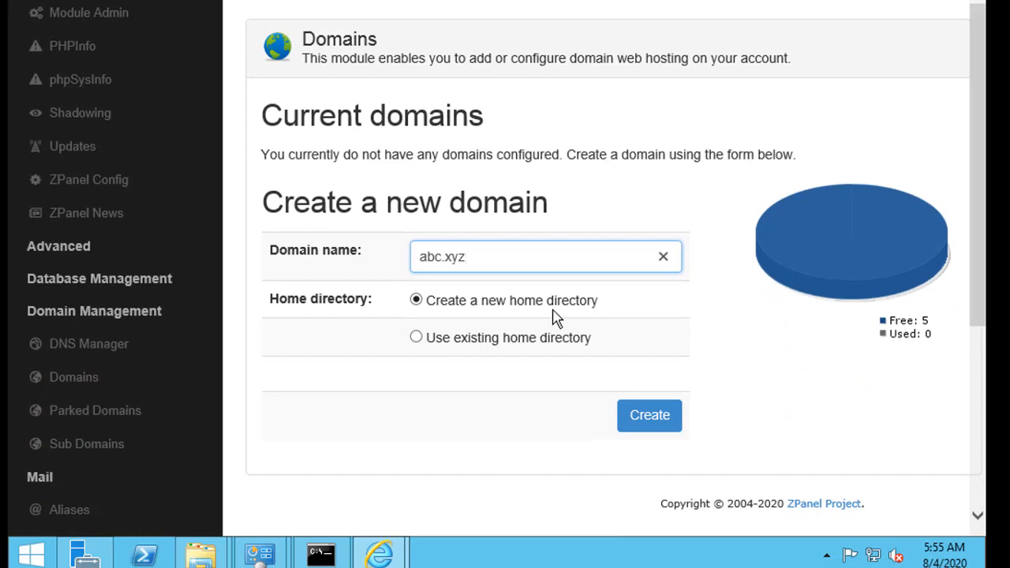
{"action": "left_click", "coordinate": [629, 418]}
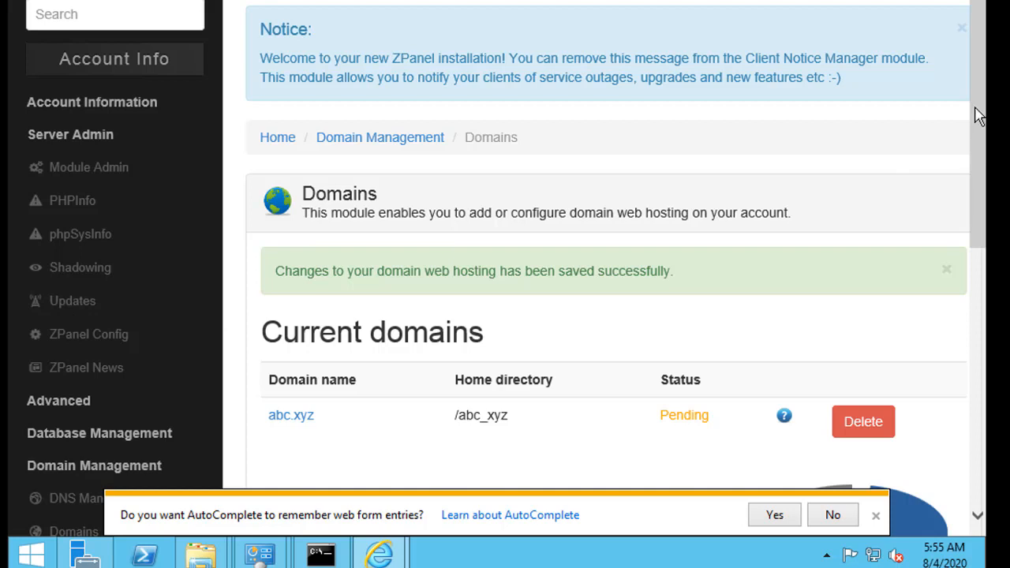
{"action": "scroll", "coordinate": [975, 115], "scroll_direction": "down", "scroll_amount": 5}
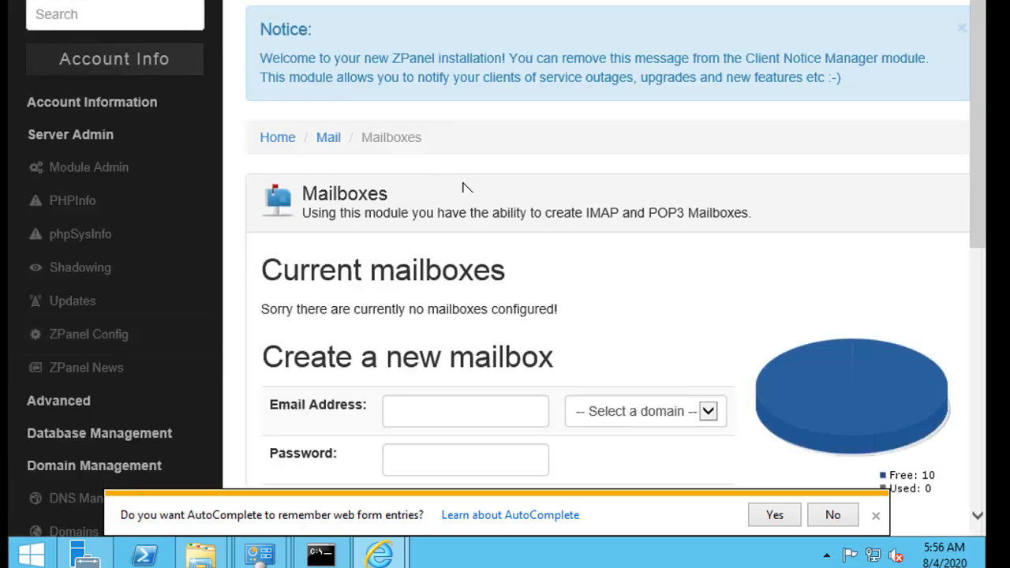
{"action": "left_click", "coordinate": [605, 402]}
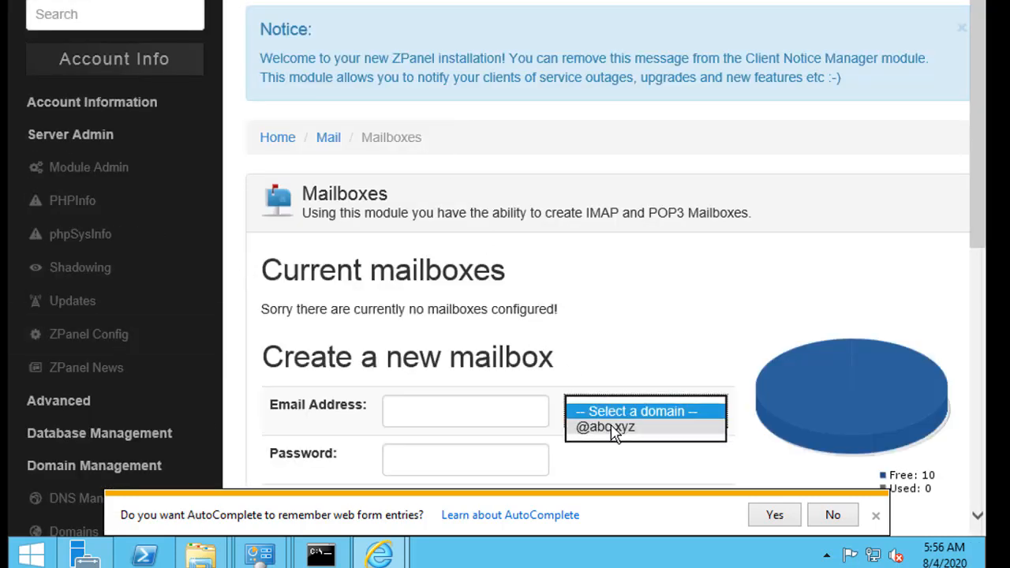
{"action": "left_click", "coordinate": [604, 428]}
{"action": "left_click", "coordinate": [520, 407]}
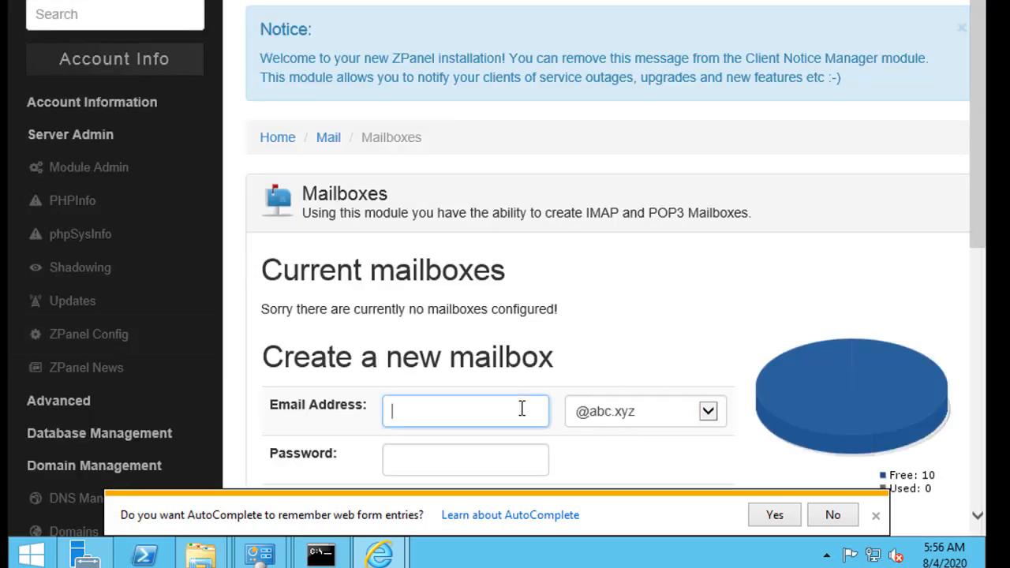
{"action": "type", "text": "x"}
{"action": "scroll", "coordinate": [969, 277], "scroll_direction": "down", "scroll_amount": 3}
{"action": "left_click", "coordinate": [527, 265]}
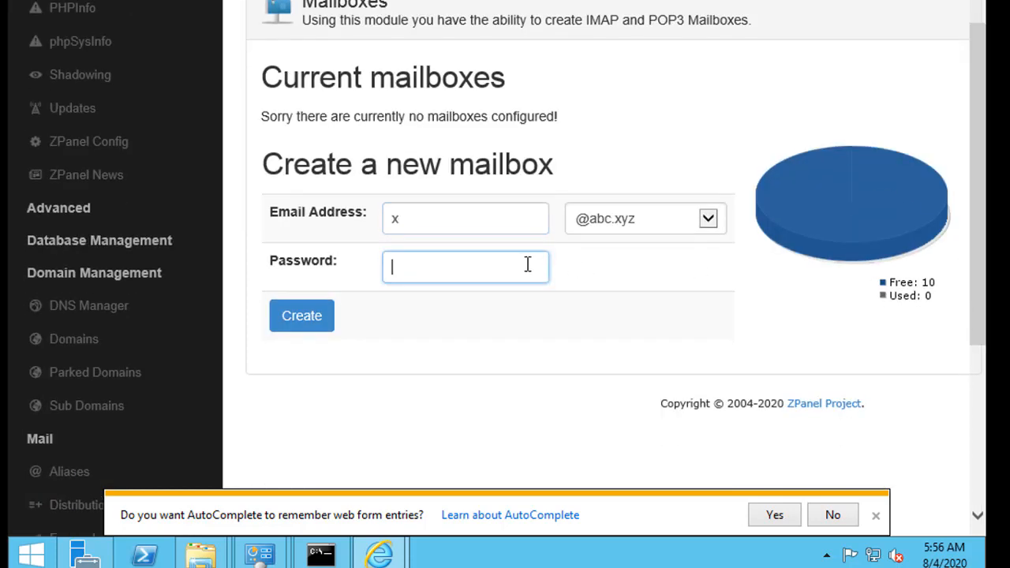
{"action": "type", "text": "123"}
{"action": "left_click", "coordinate": [306, 316]}
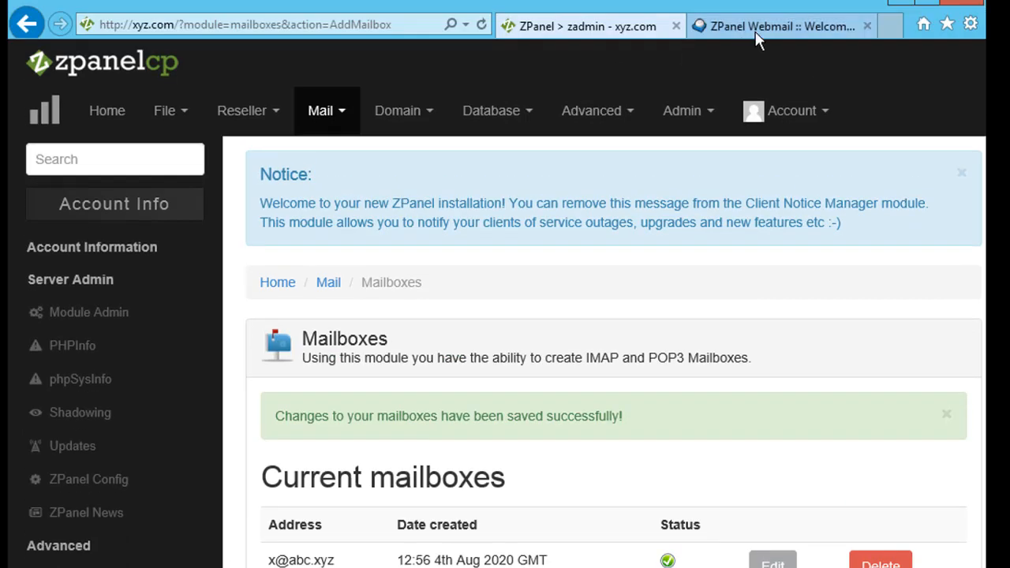
{"action": "left_click", "coordinate": [757, 27]}
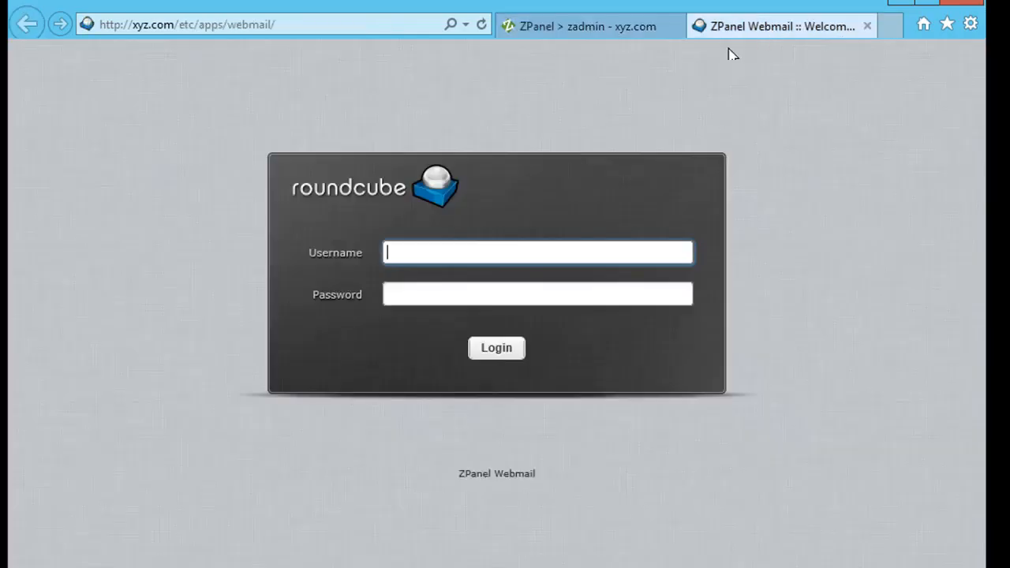
- Log into Roundcube with the new abc.xyz mailbox address and its password, then return to ZPanel
{"action": "left_click", "coordinate": [460, 253]}
{"action": "type", "text": "x@abc.xyz"}
{"action": "key", "text": "Tab"}
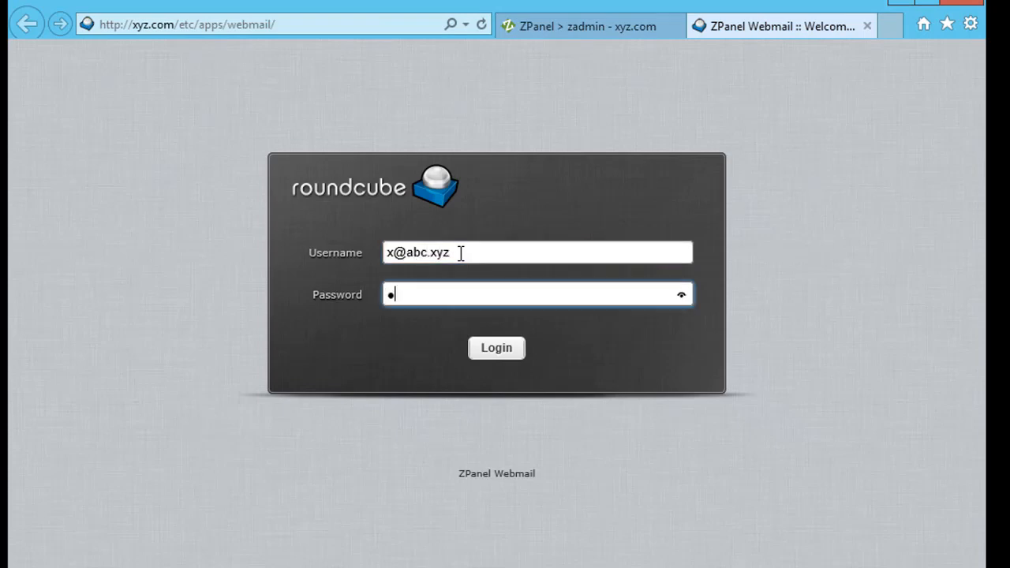
{"action": "left_click", "coordinate": [483, 350]}
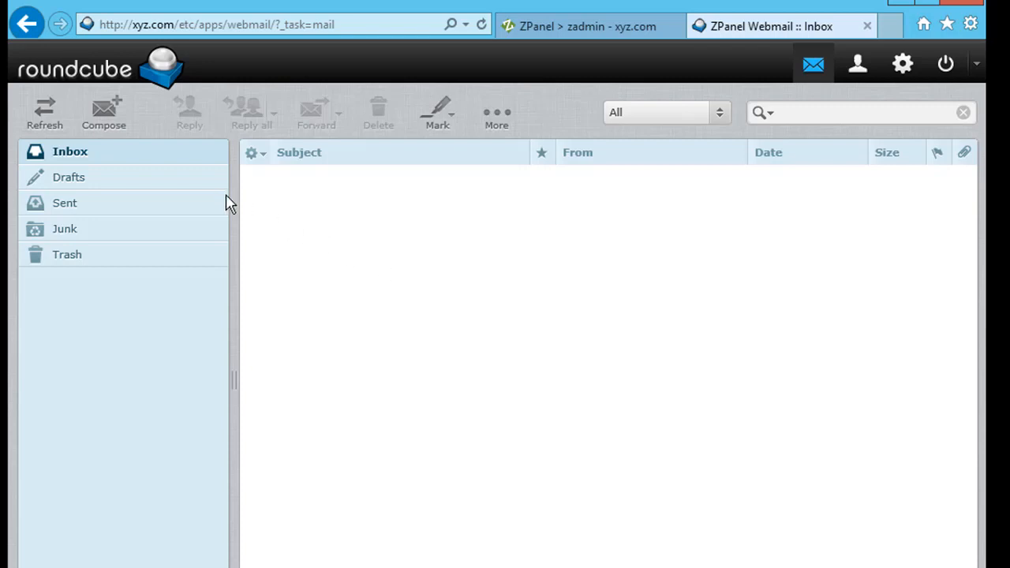
{"action": "left_click", "coordinate": [527, 34]}
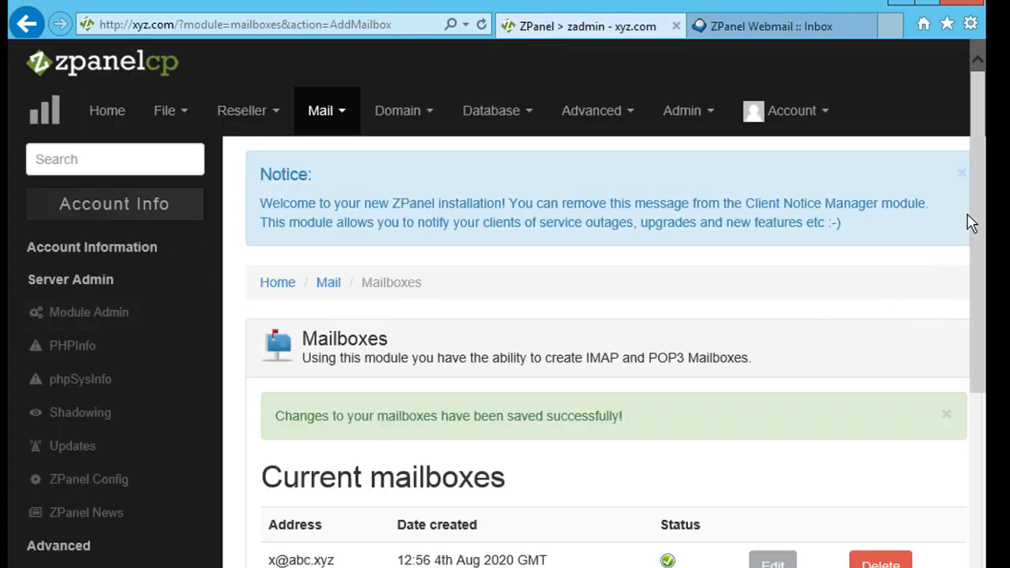
- Scroll down to the Current mailboxes list showing the new abc.xyz mailbox as active
{"action": "left_click_drag", "start_coordinate": [976, 227], "coordinate": [971, 265]}
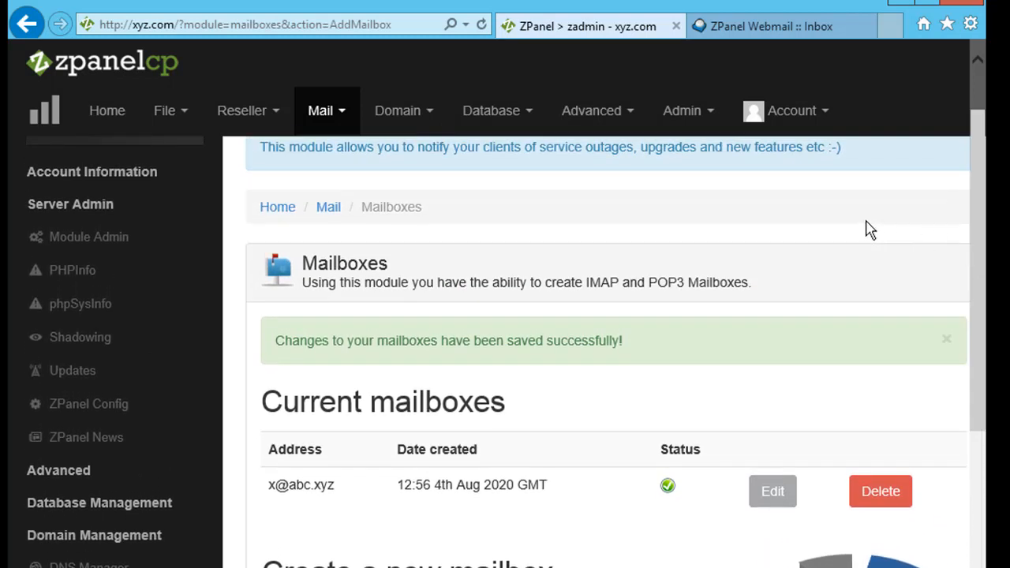